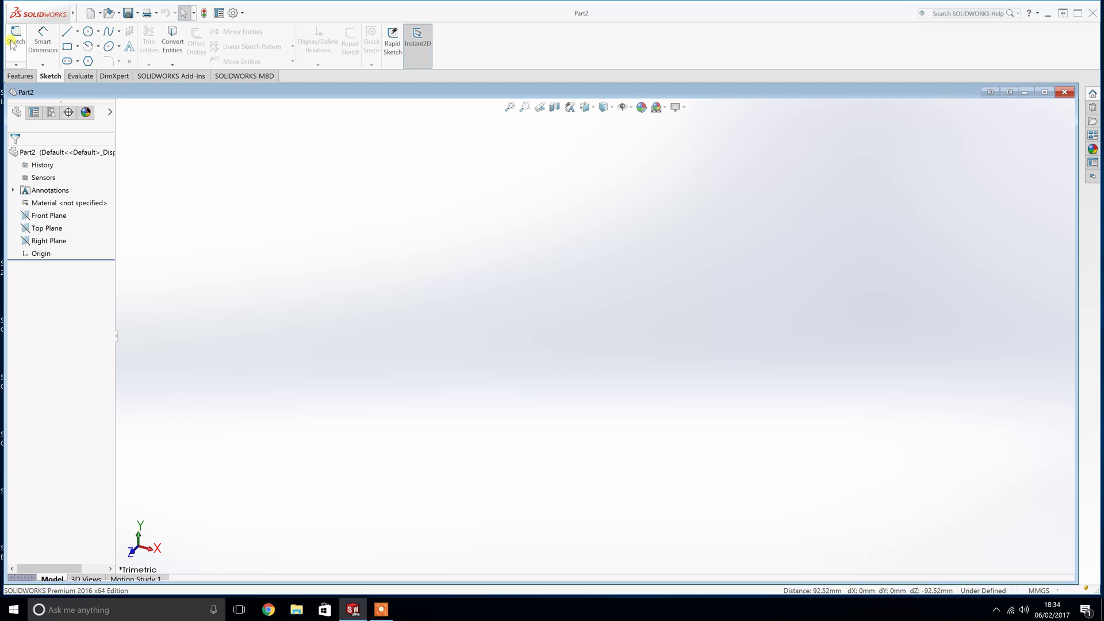
- Start a sketch on the Top Plane and draw a slanted line about 100 mm long up from the origin
click(14, 43)
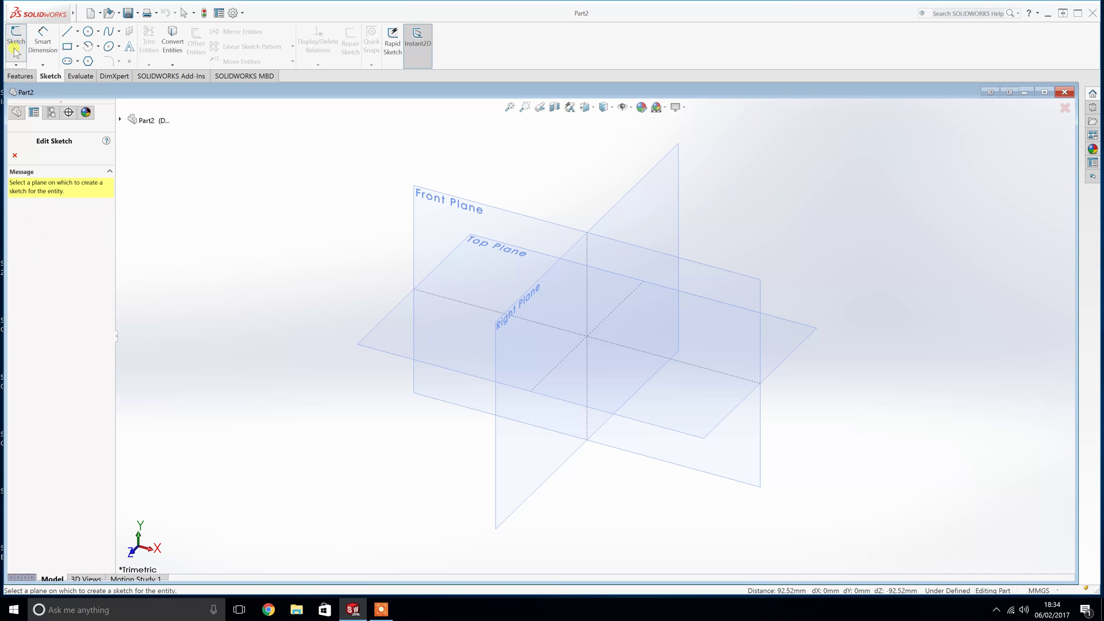
click(401, 329)
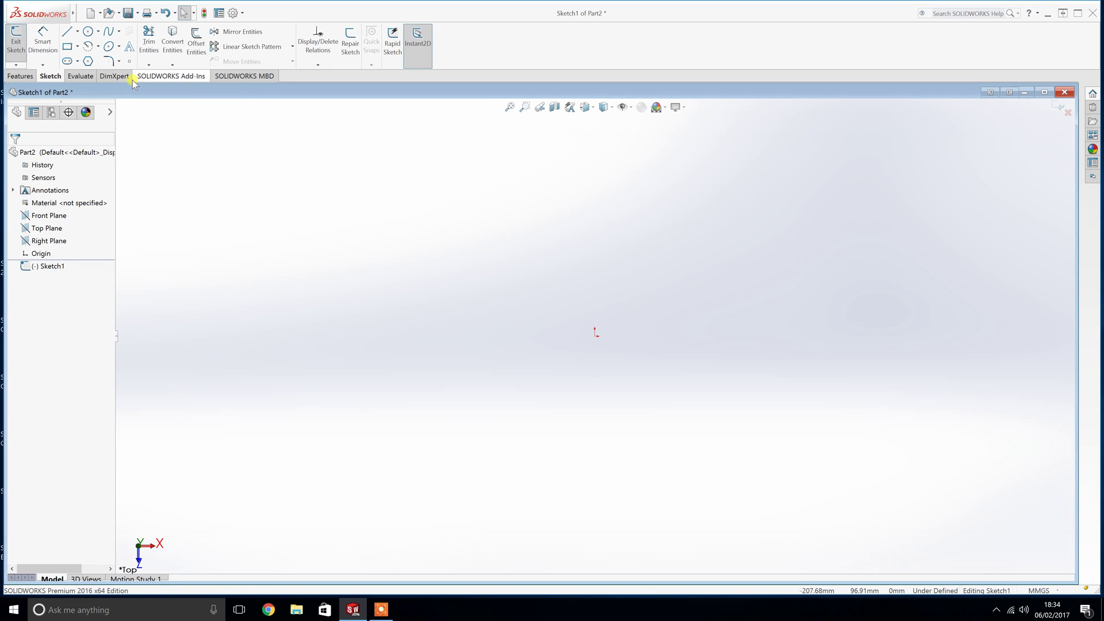
click(68, 33)
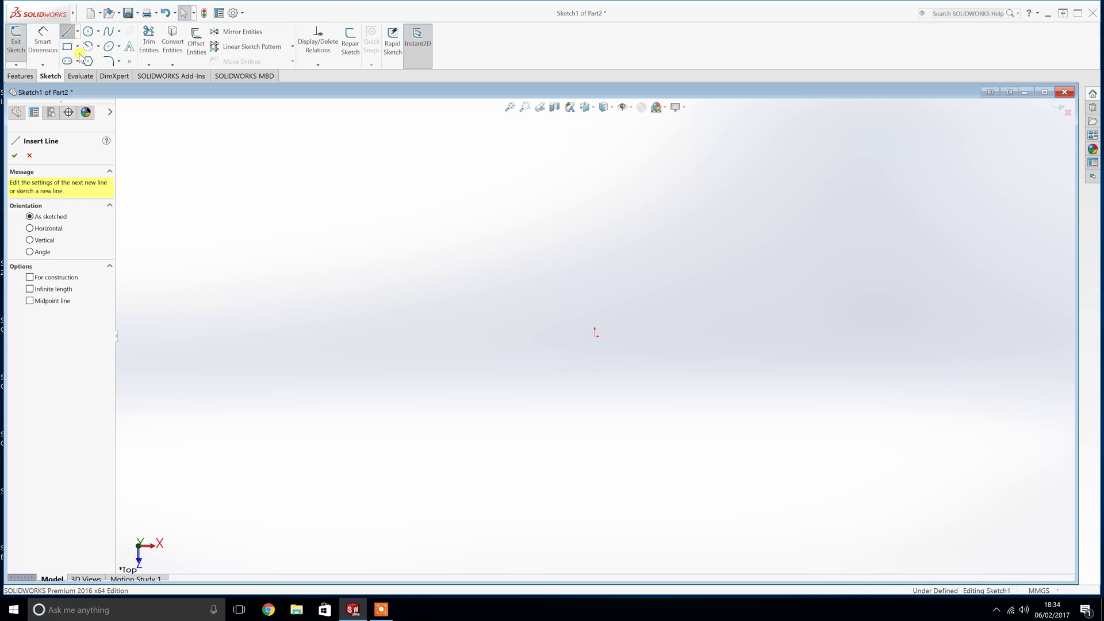
click(595, 336)
click(778, 204)
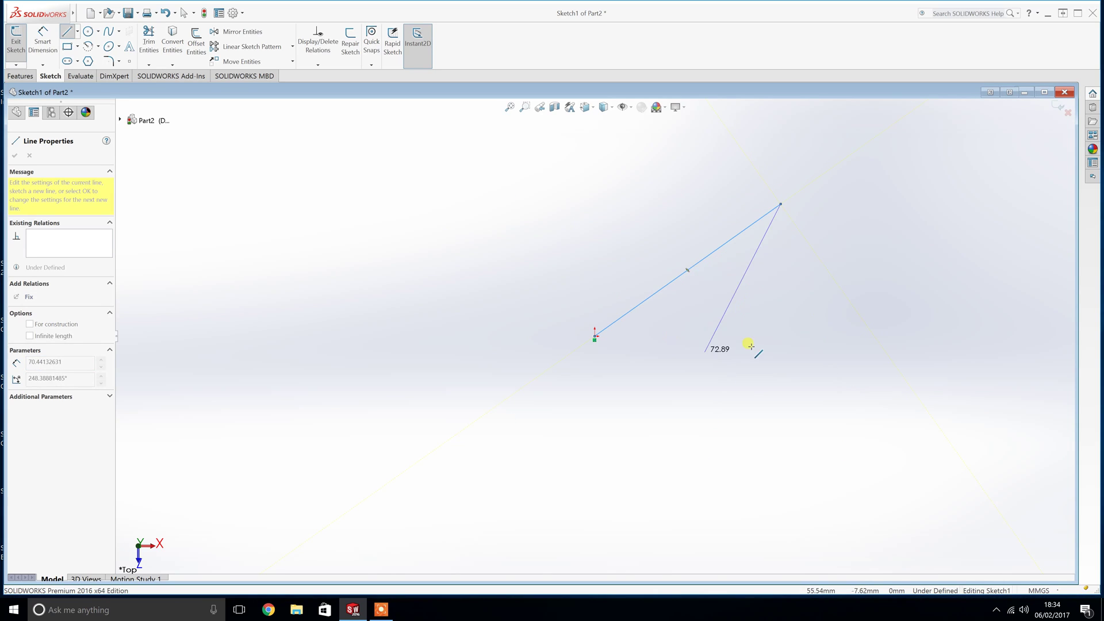
key(Escape)
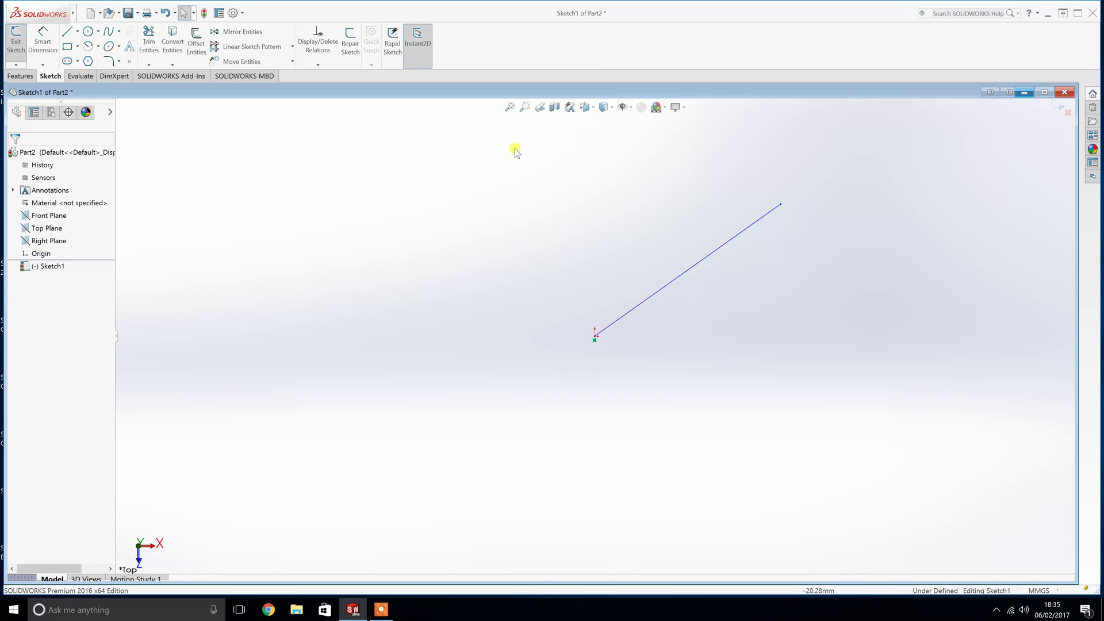
- Dimension the slanted line's length and set it to 100 mm
click(36, 43)
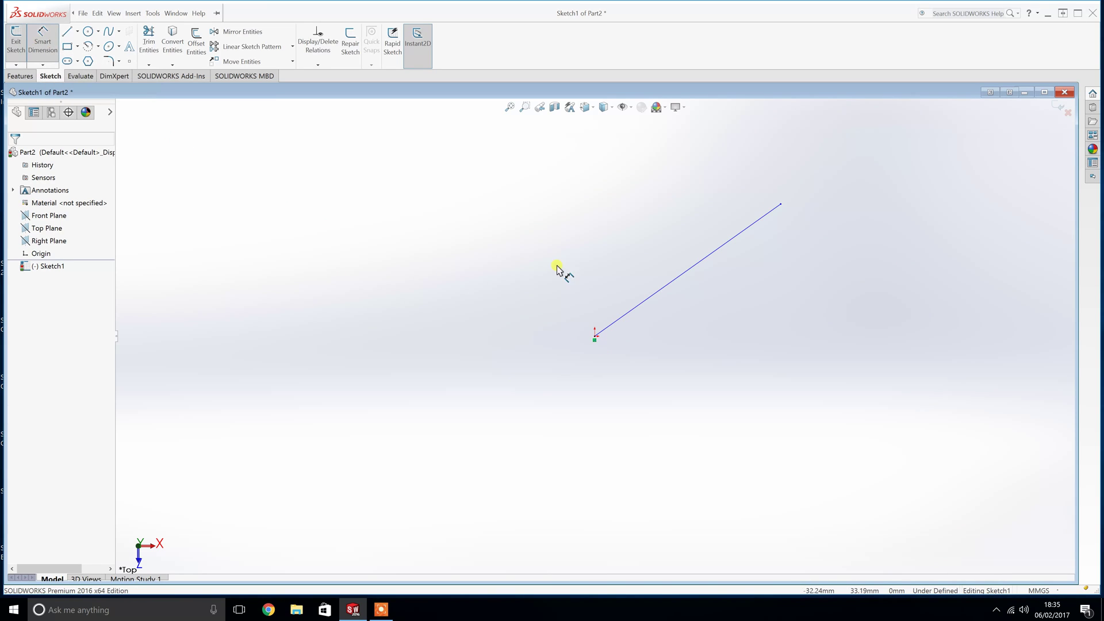
click(659, 297)
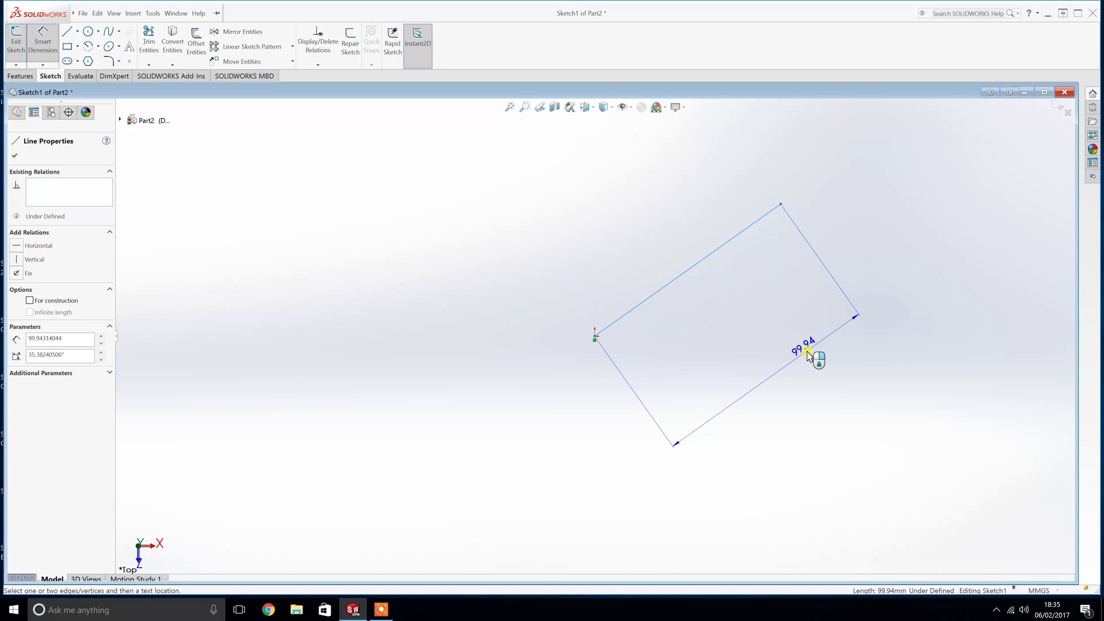
click(806, 353)
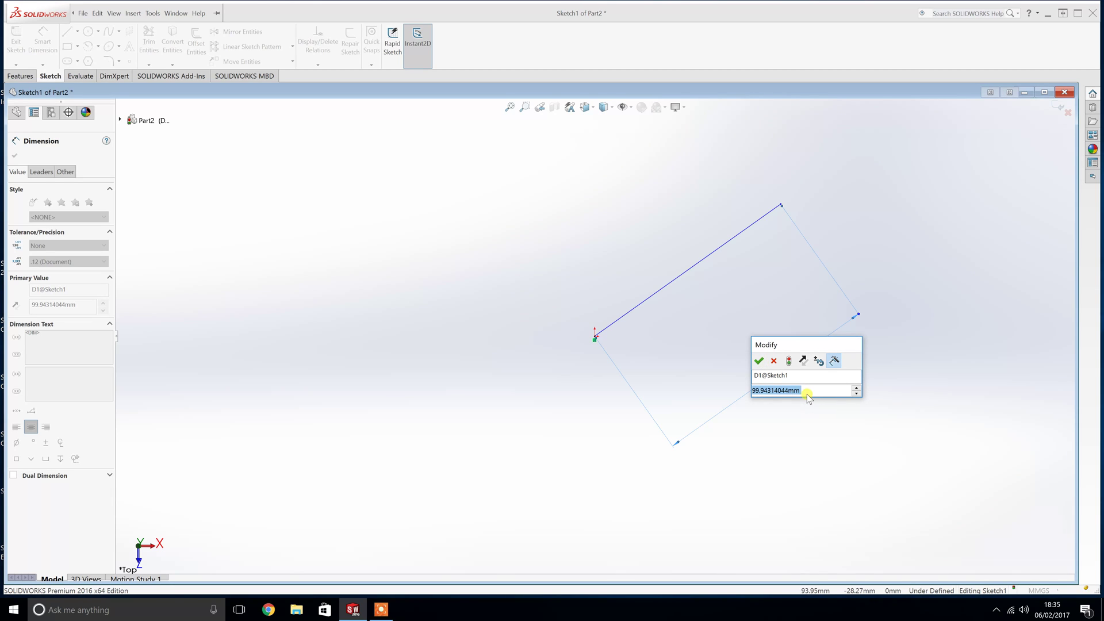
text(100)
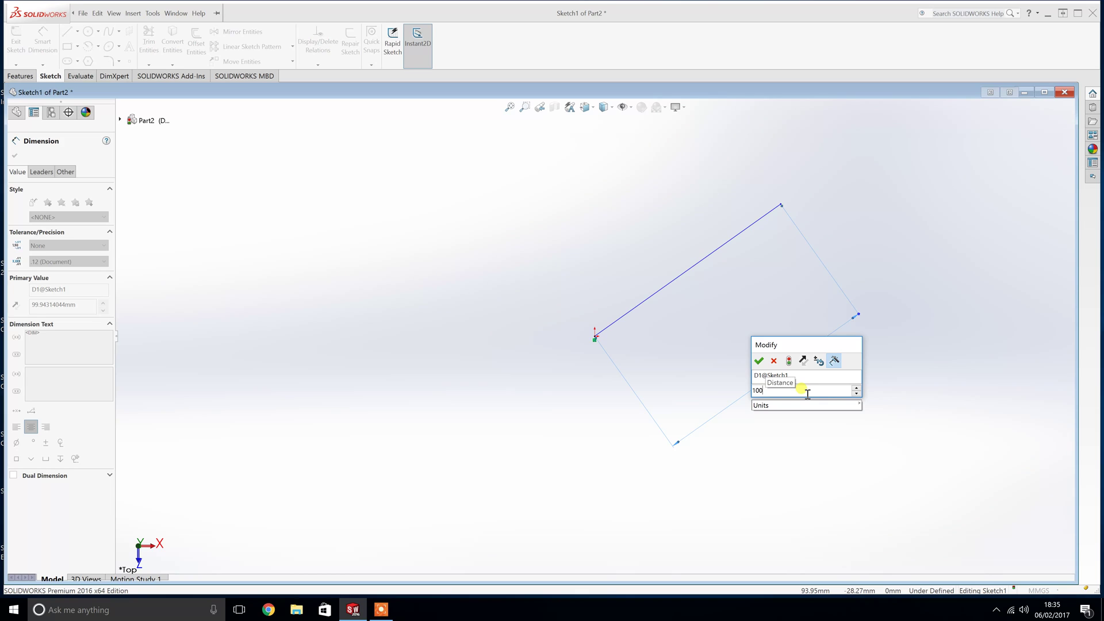
click(759, 361)
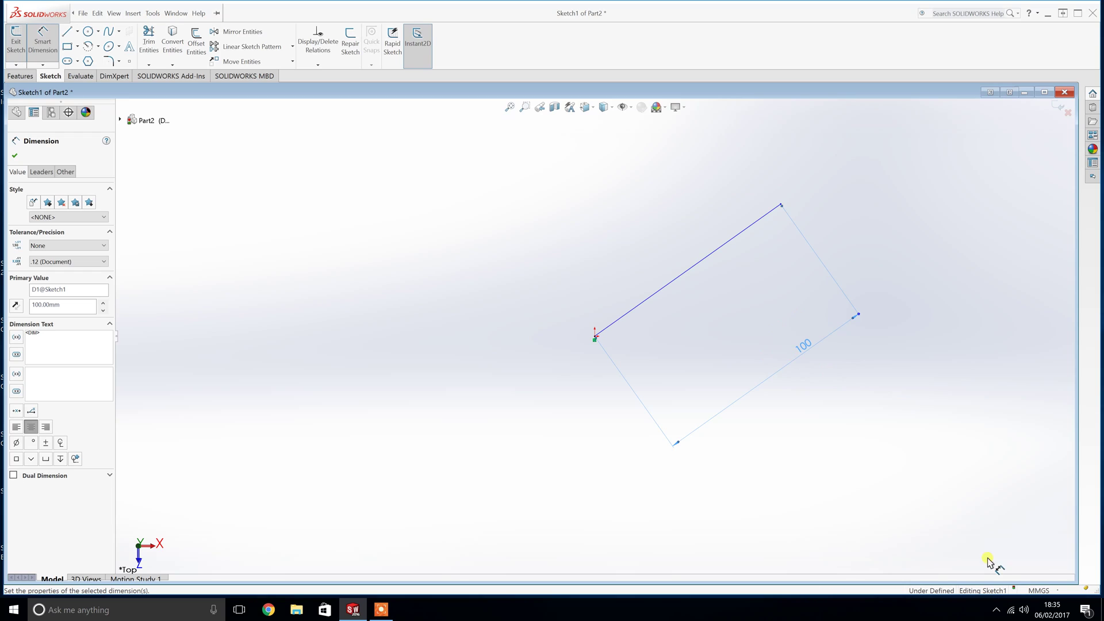
click(1044, 591)
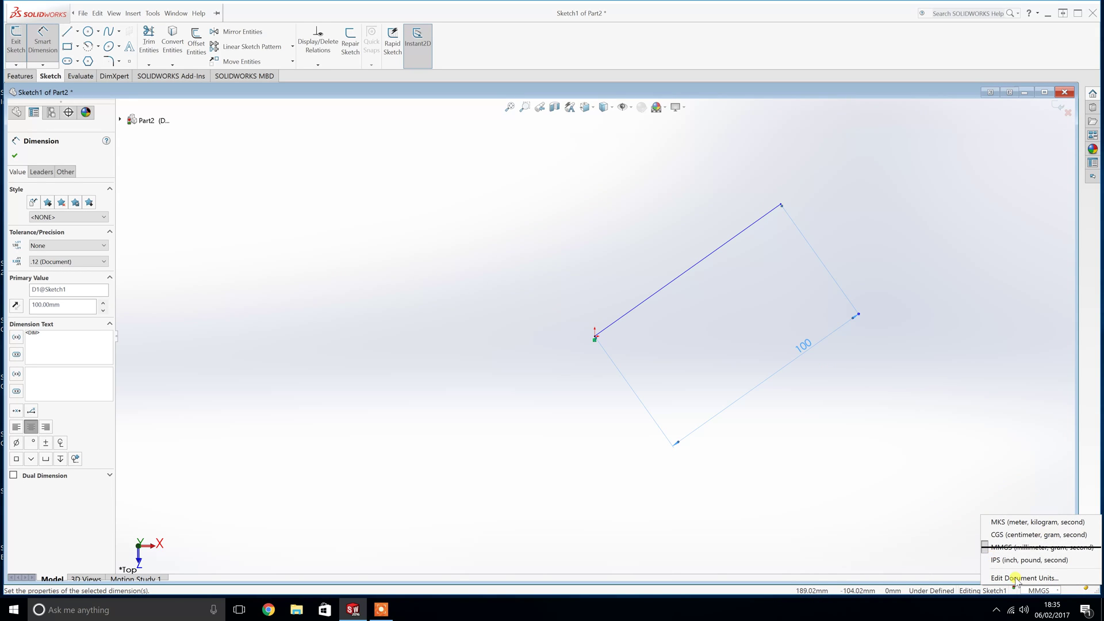
click(891, 512)
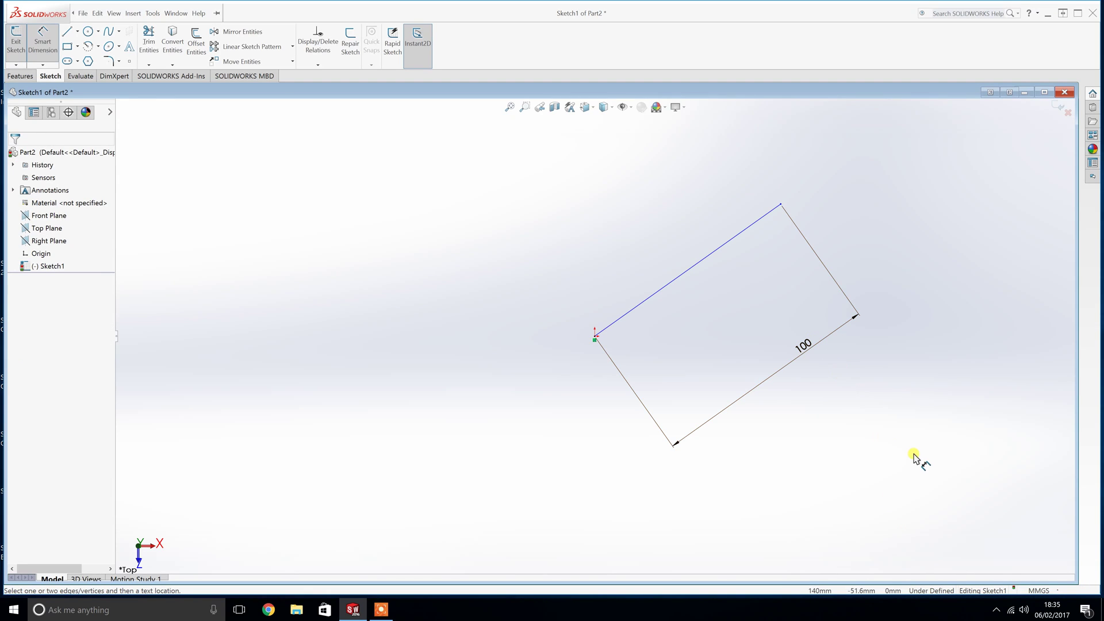
click(1032, 591)
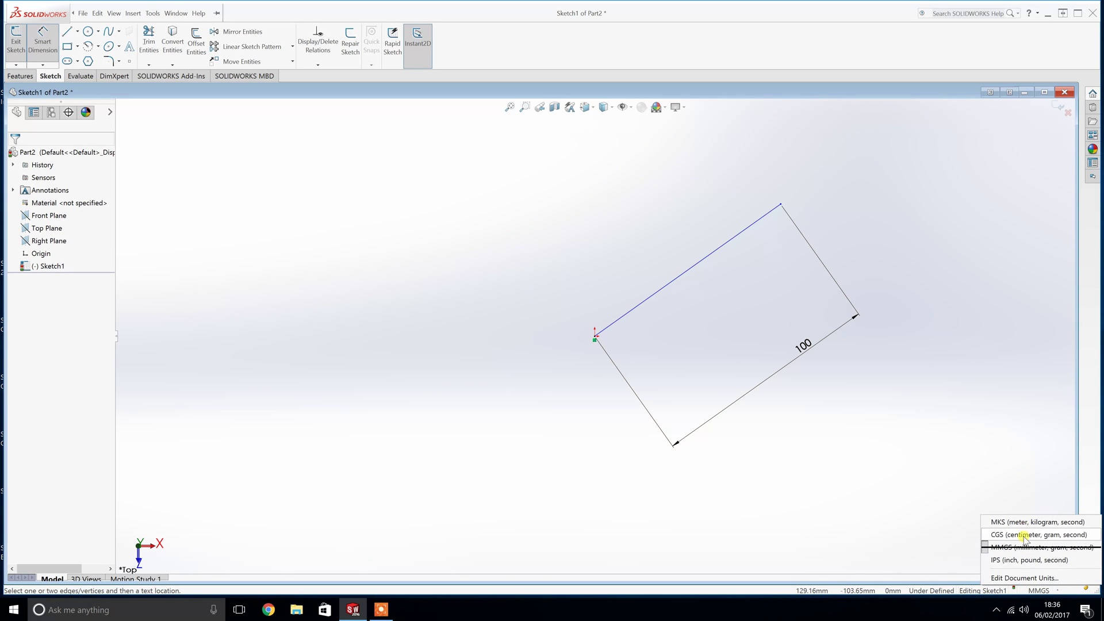
click(884, 486)
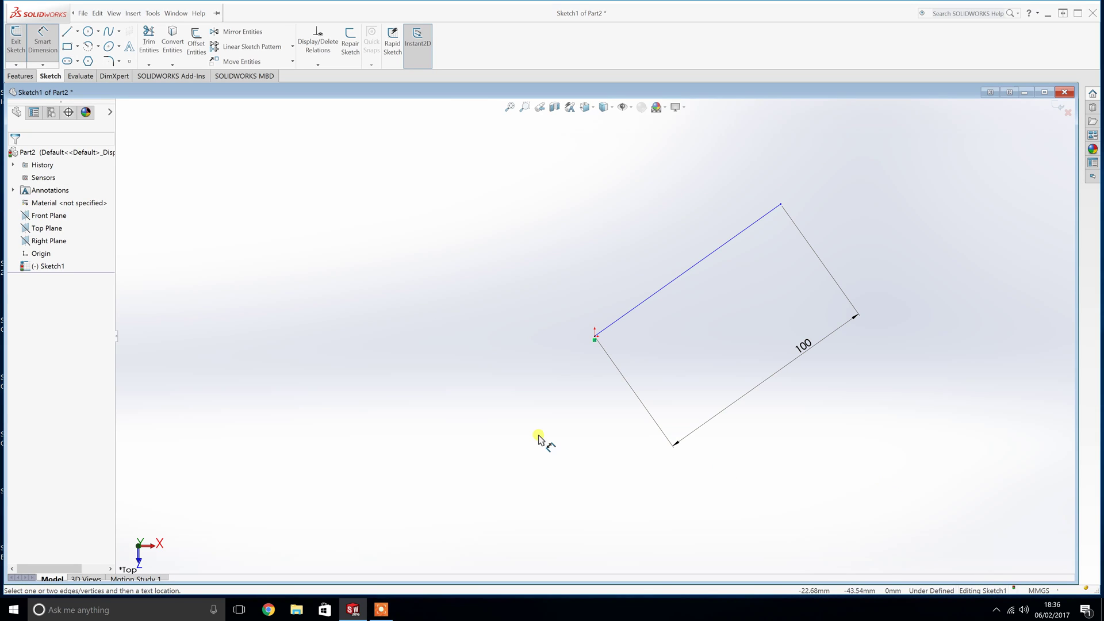
- Draw a vertical centerline from the origin upward, ending roughly level with the slanted line's upper end
click(78, 32)
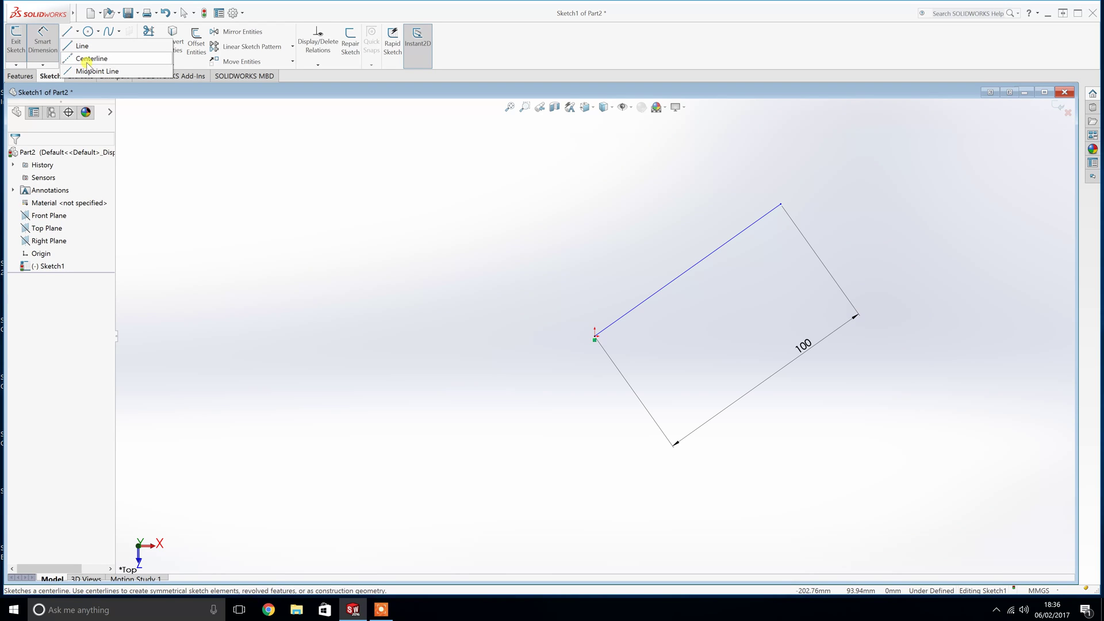
click(87, 60)
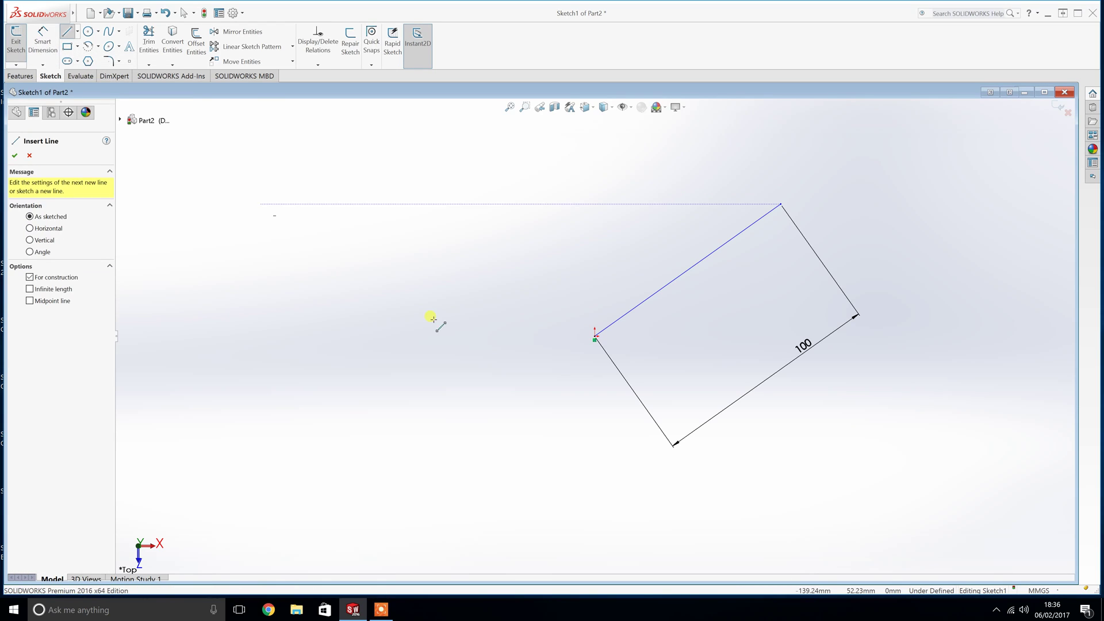
click(594, 337)
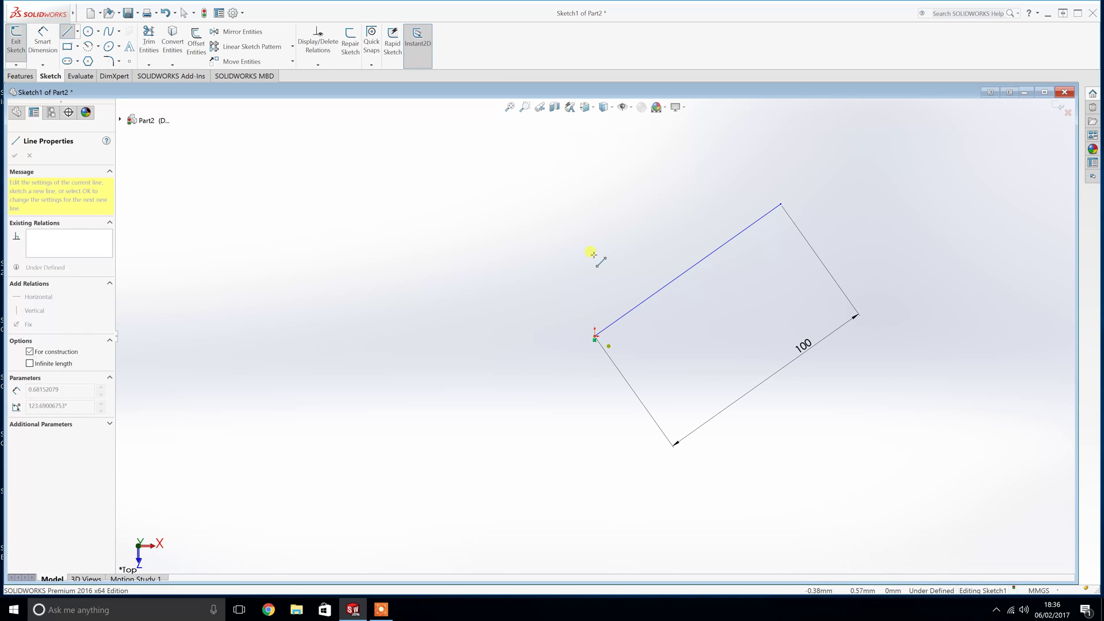
click(594, 194)
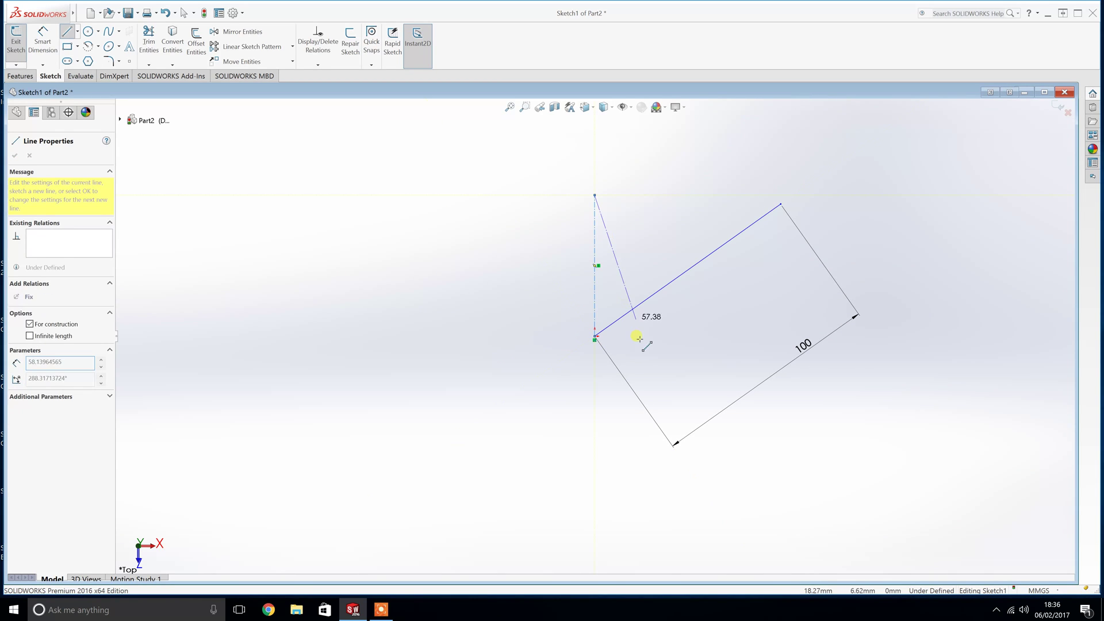
key(Escape)
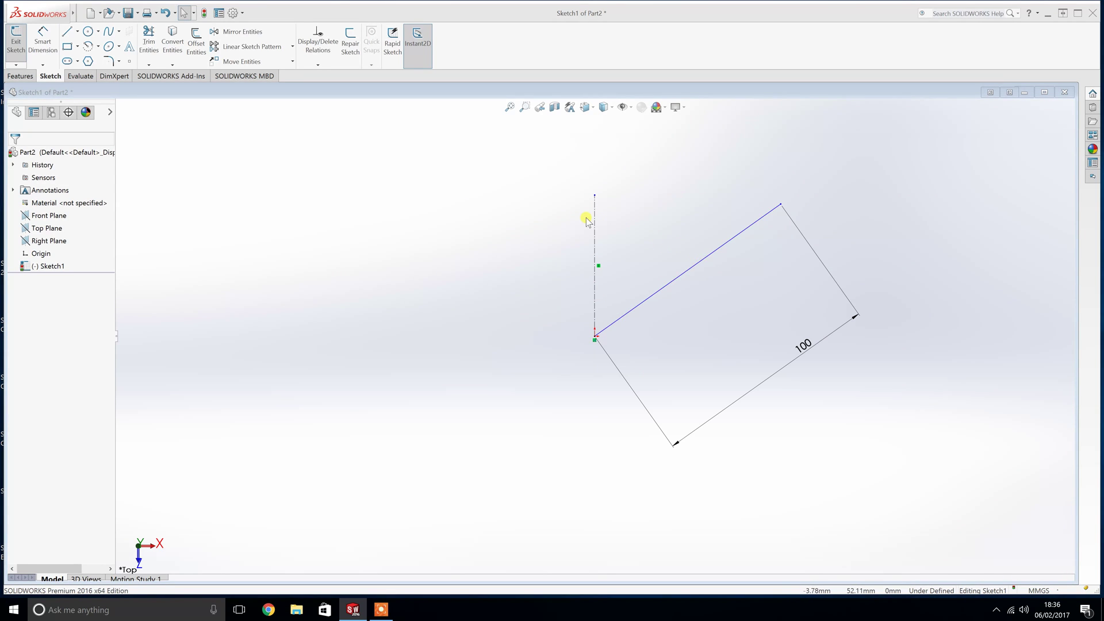
click(77, 32)
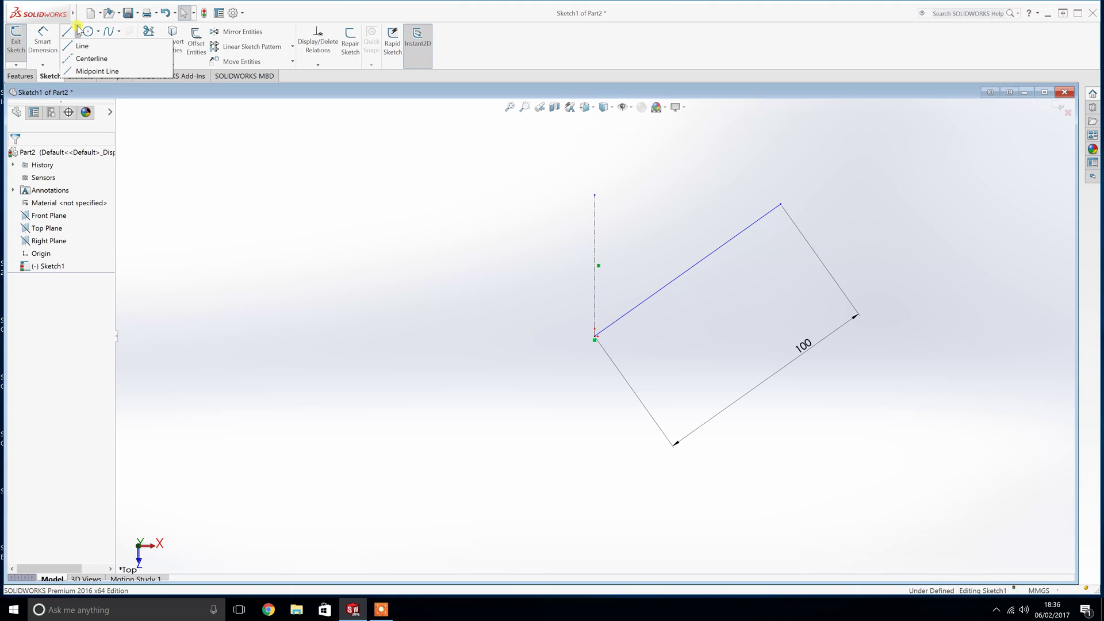
click(89, 71)
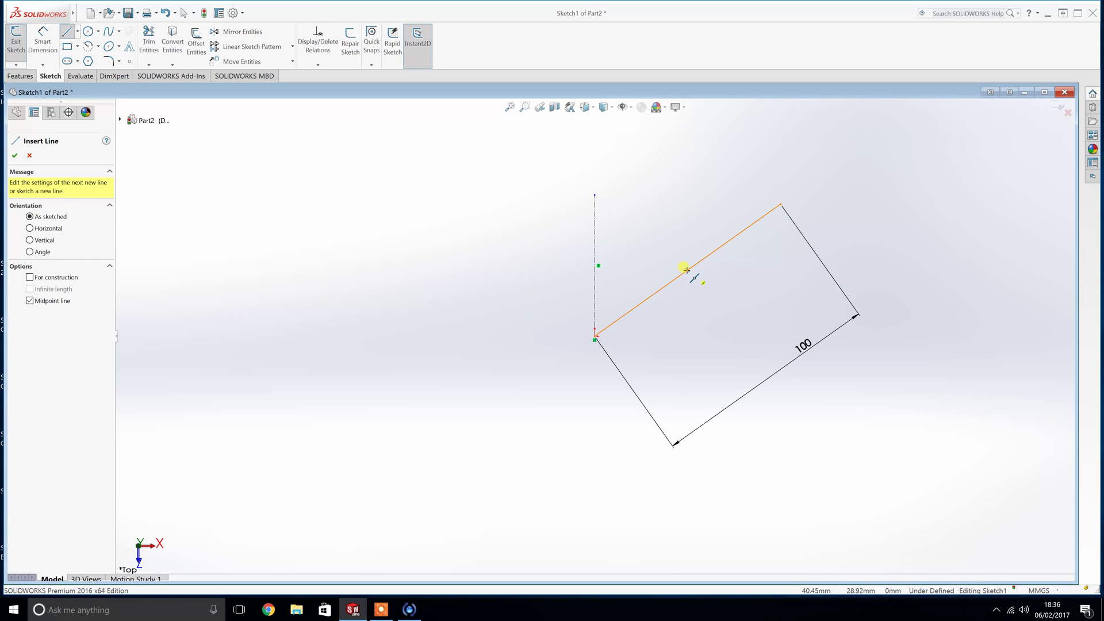
key(Escape)
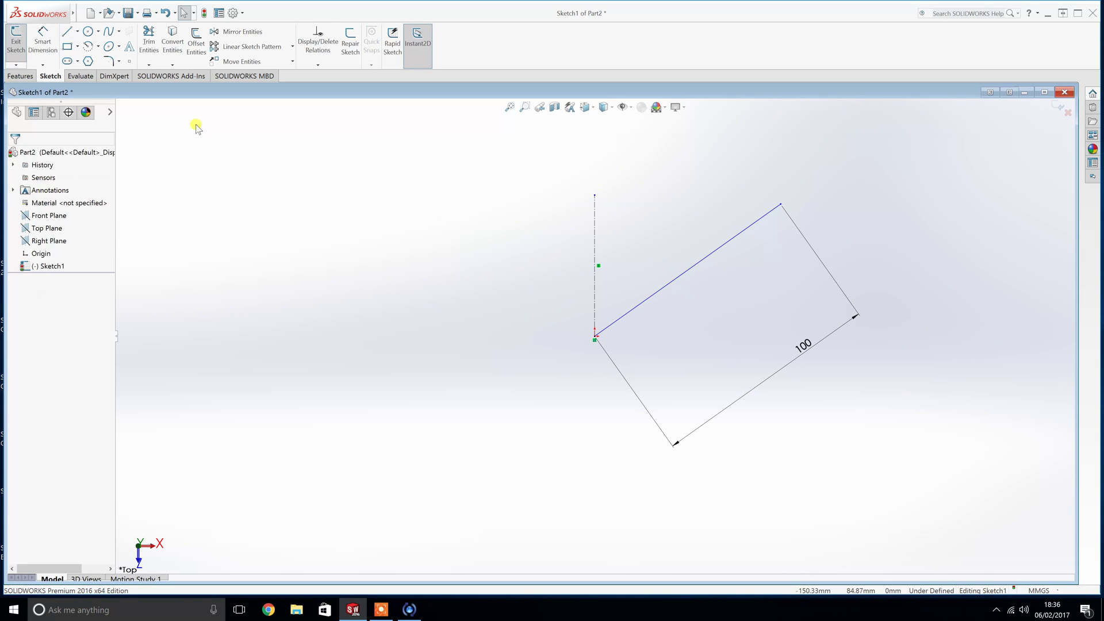
- Sketch a circle centred on the origin with a radius of about 94 mm
click(85, 33)
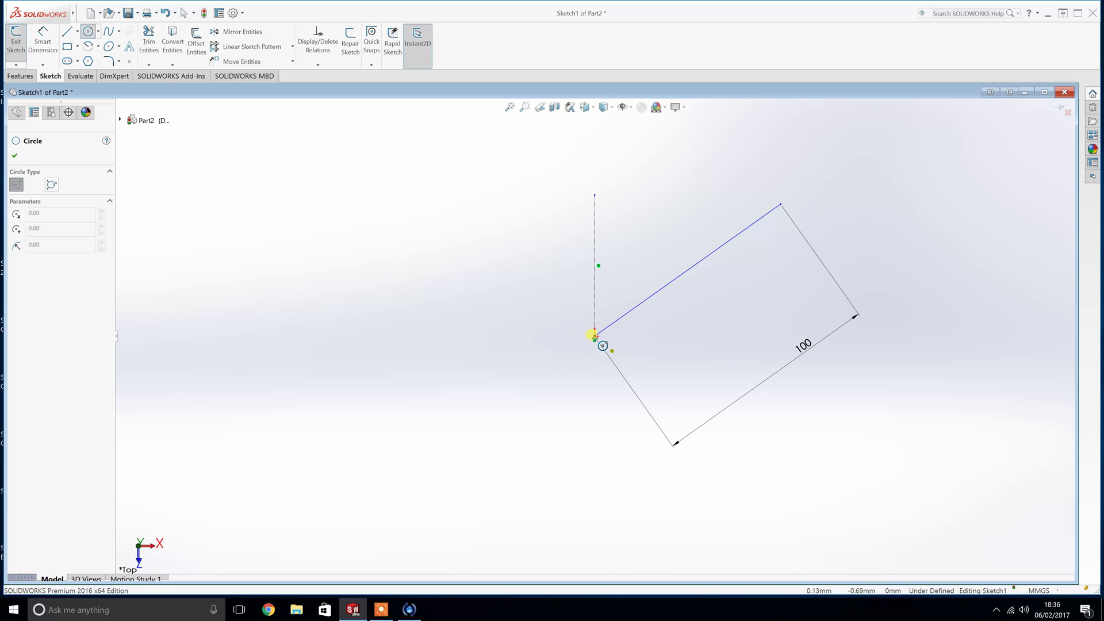
click(594, 337)
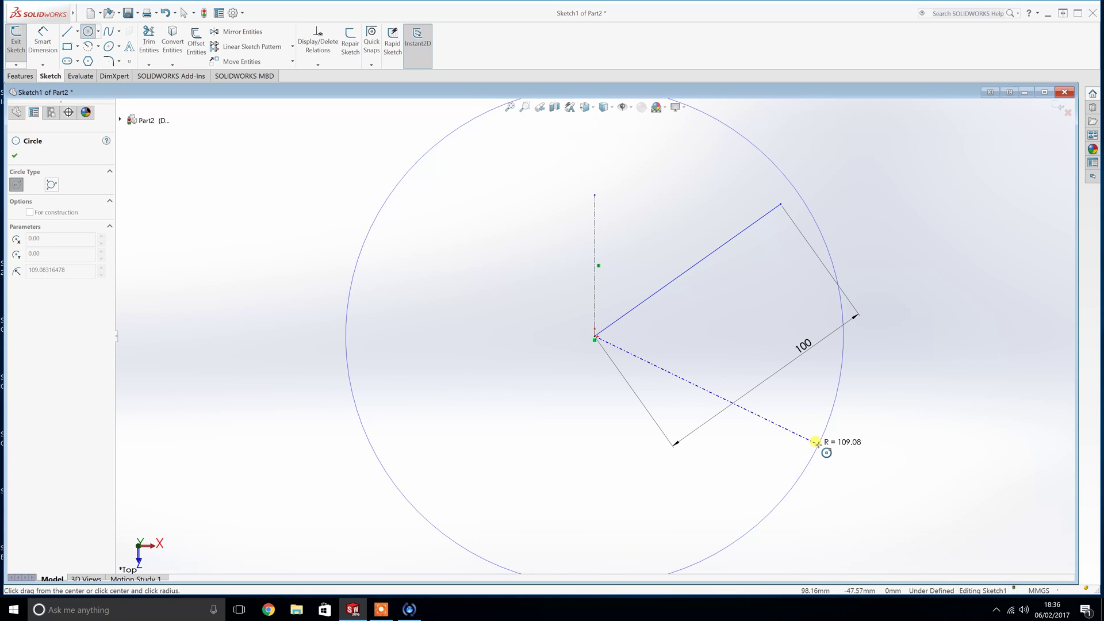
click(782, 435)
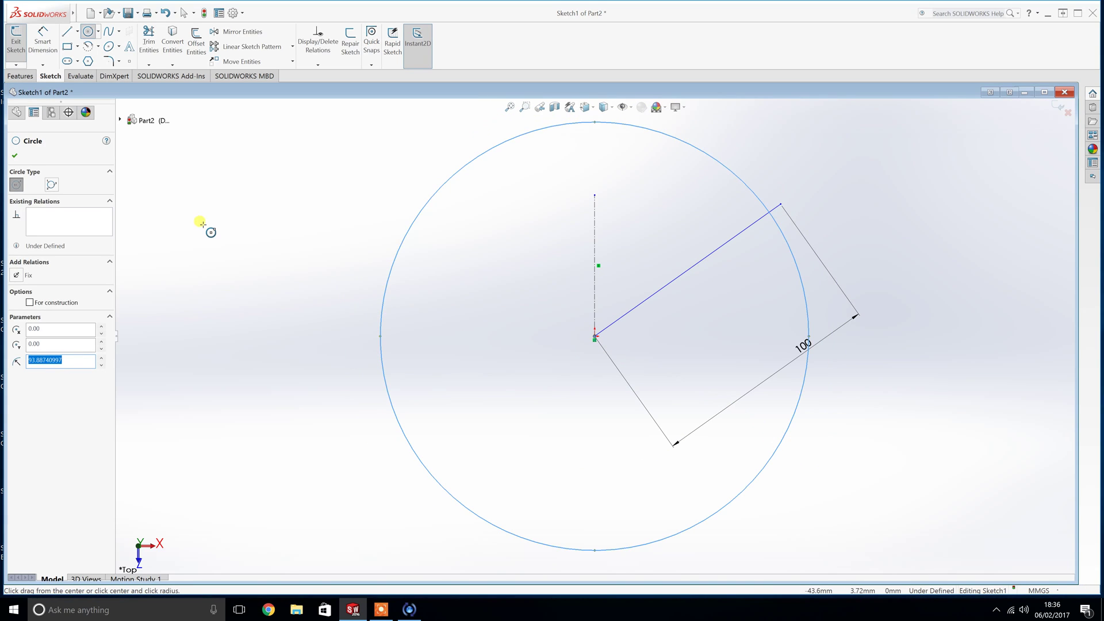
- Dimension the circle's diameter and set it to 150 mm
click(43, 41)
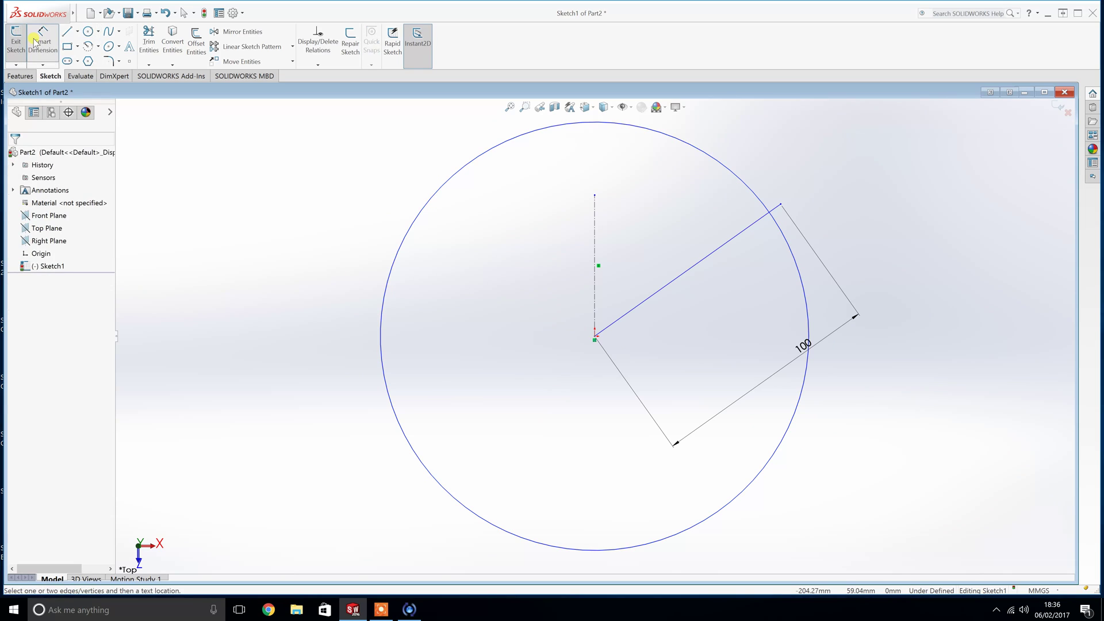
click(412, 225)
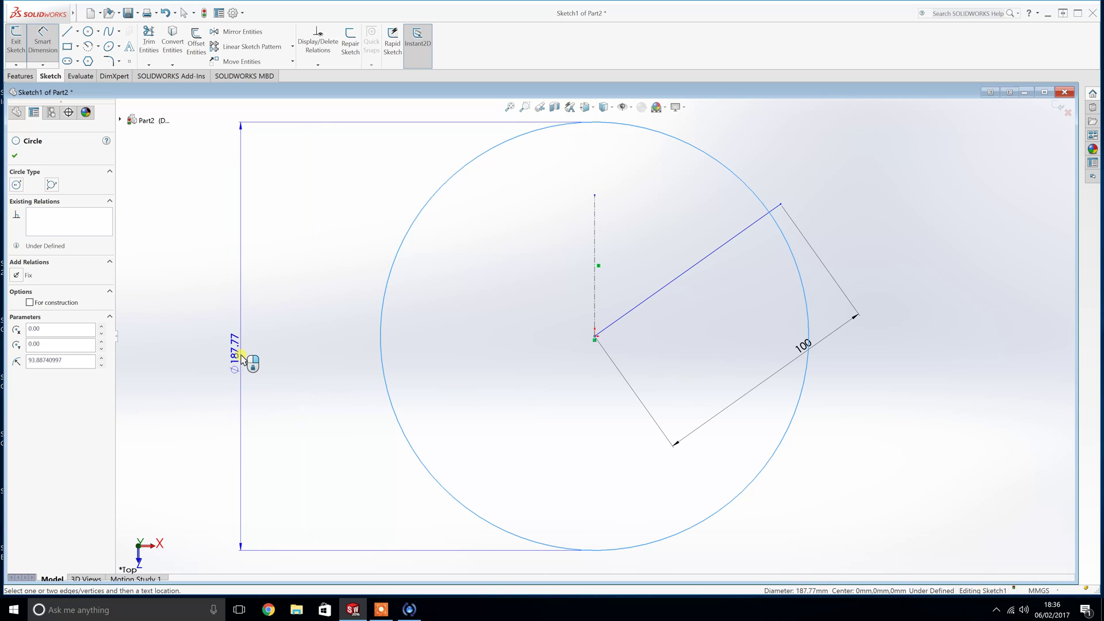
click(241, 360)
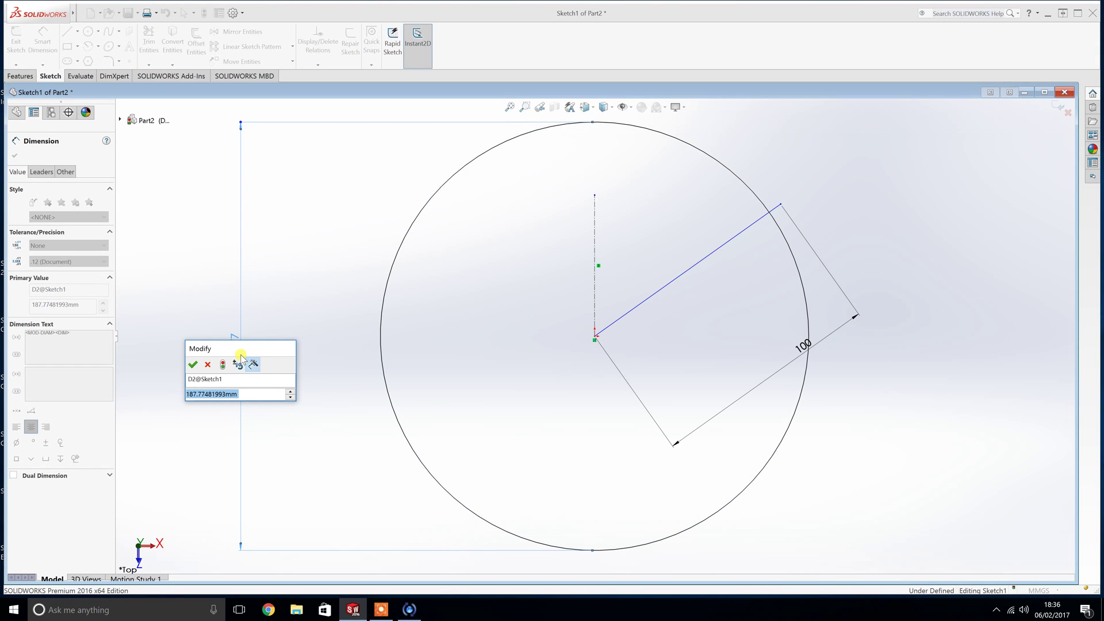
text(150)
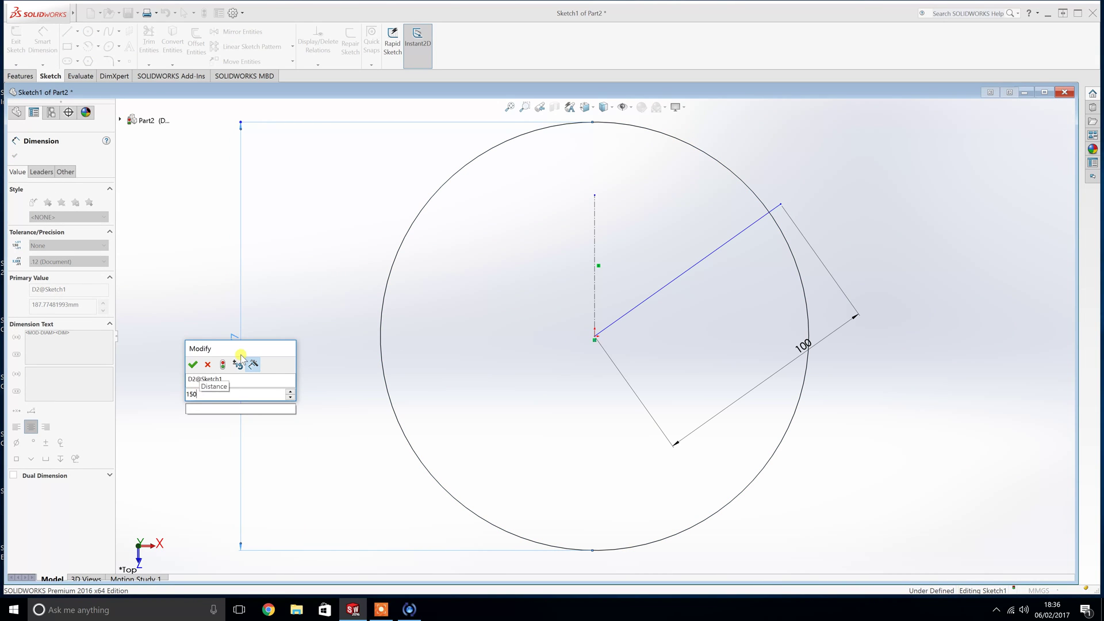
key(Return)
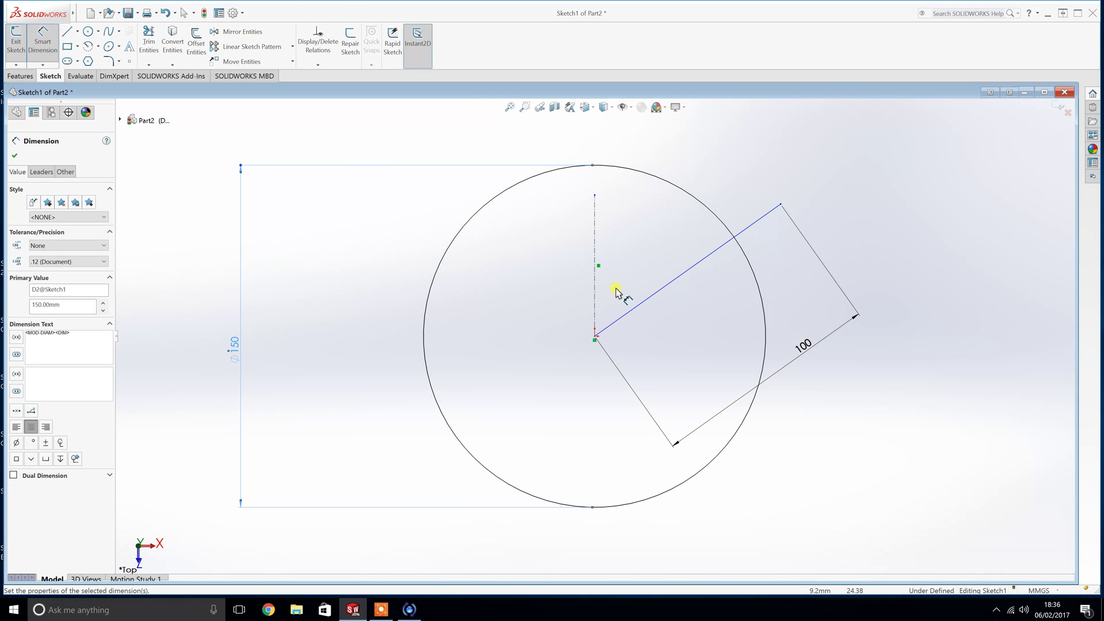
- Try to dimension the distance between the circle's centre point and its edge
click(595, 339)
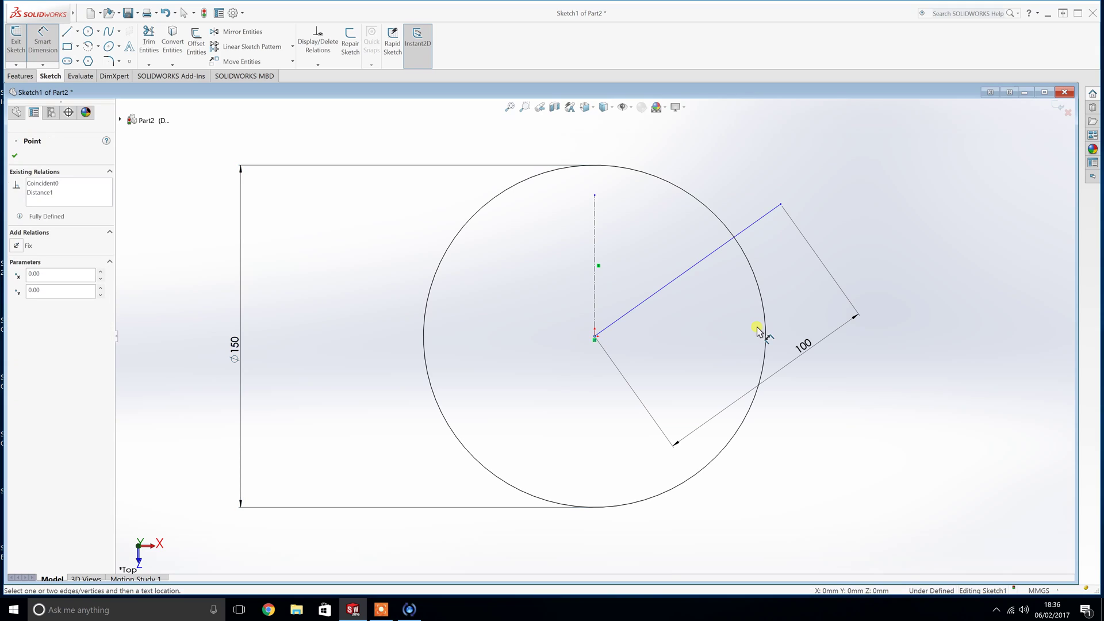
click(765, 328)
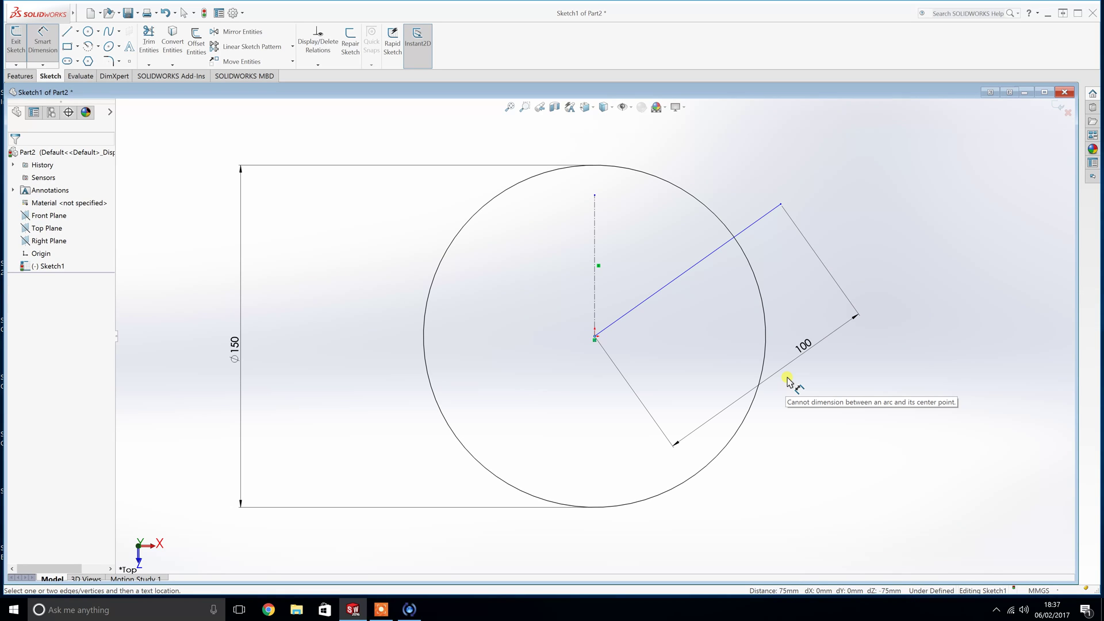
key(Escape)
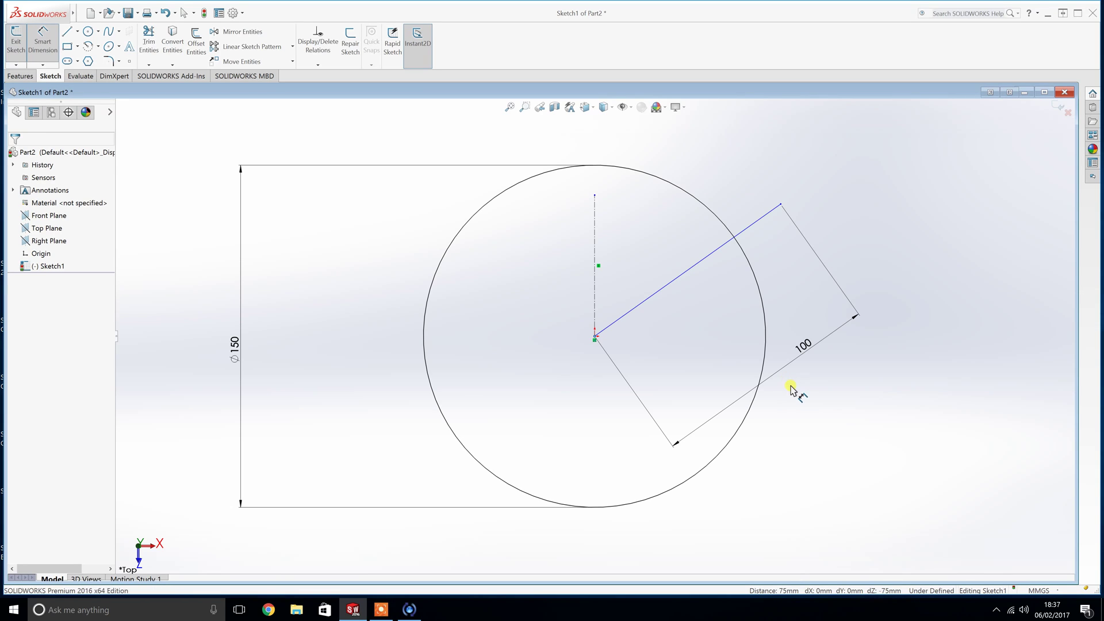
- Sketch a perimeter circle of radius 37.5 mm inside the 150 mm circle, tangent to it and passing through the origin
click(98, 31)
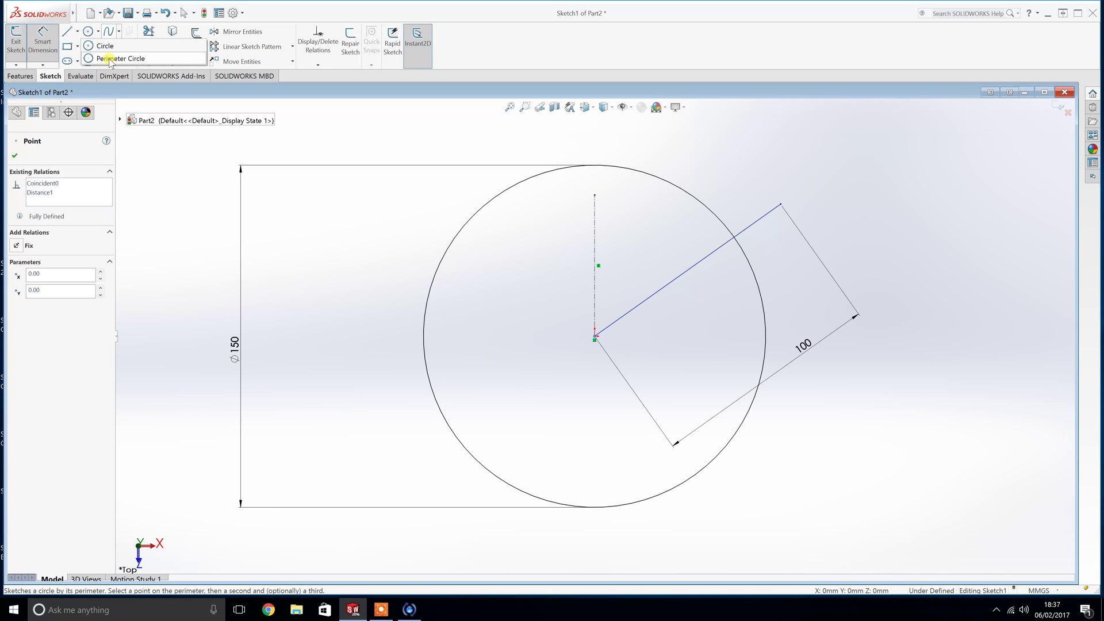
click(109, 59)
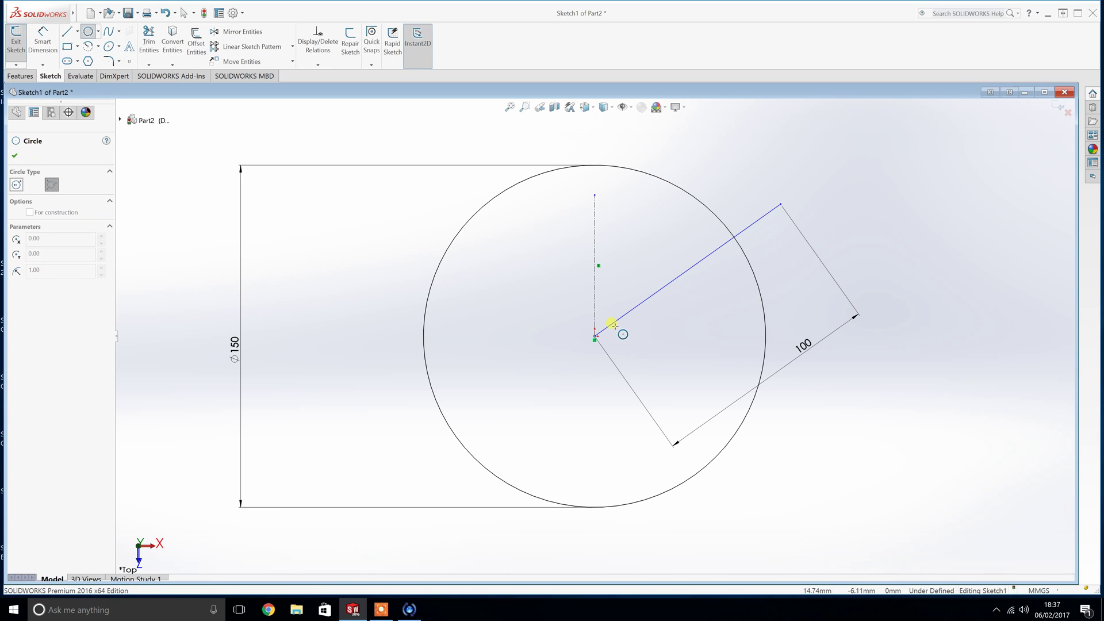
click(598, 163)
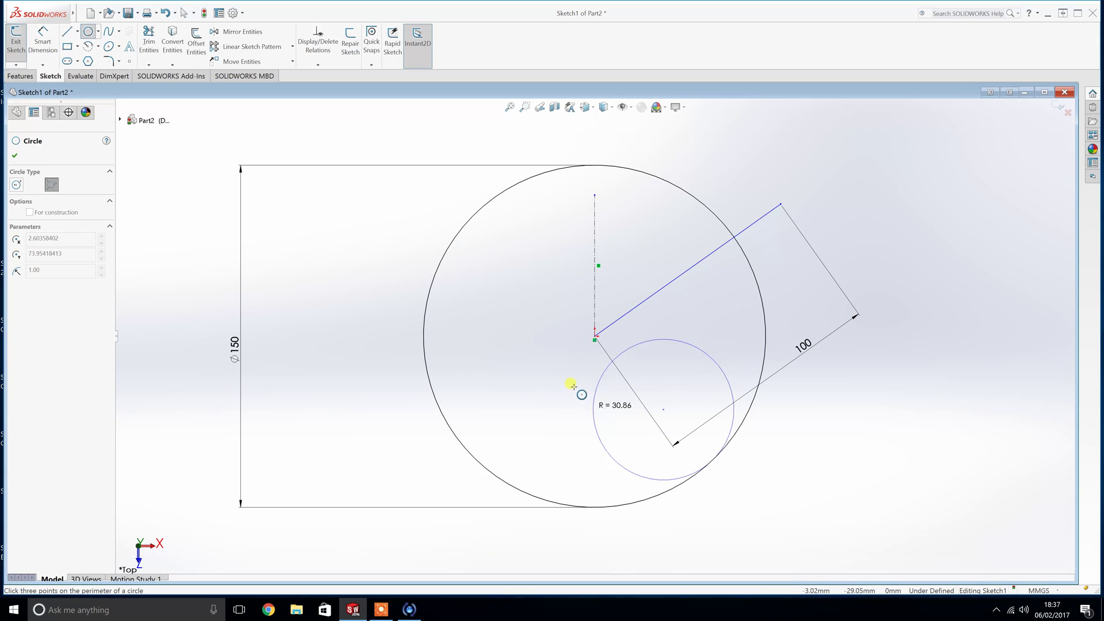
click(594, 334)
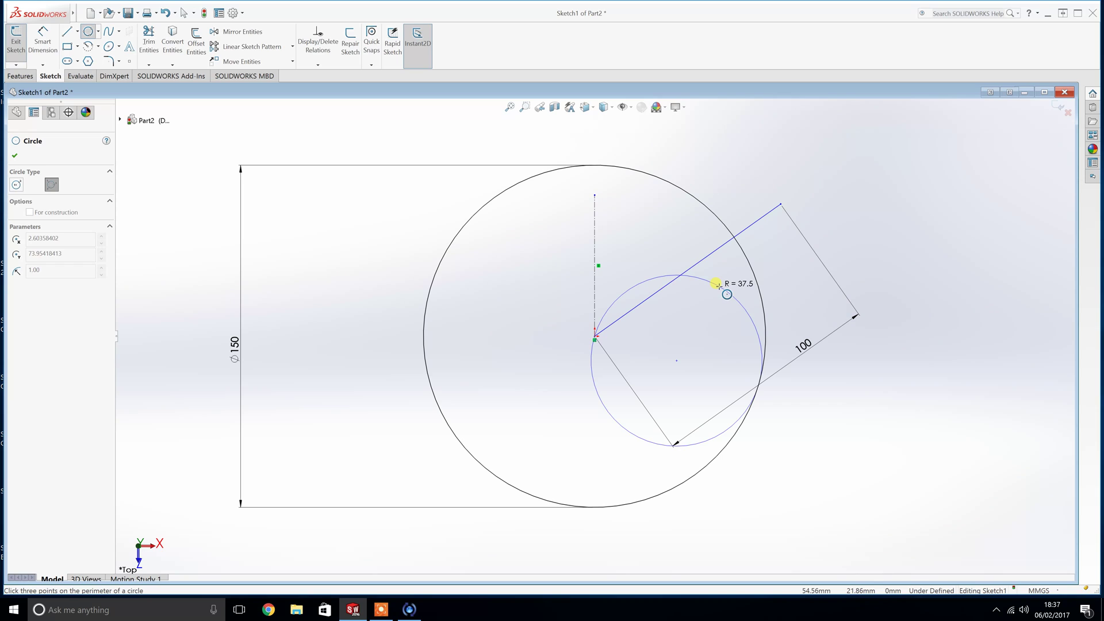
click(719, 286)
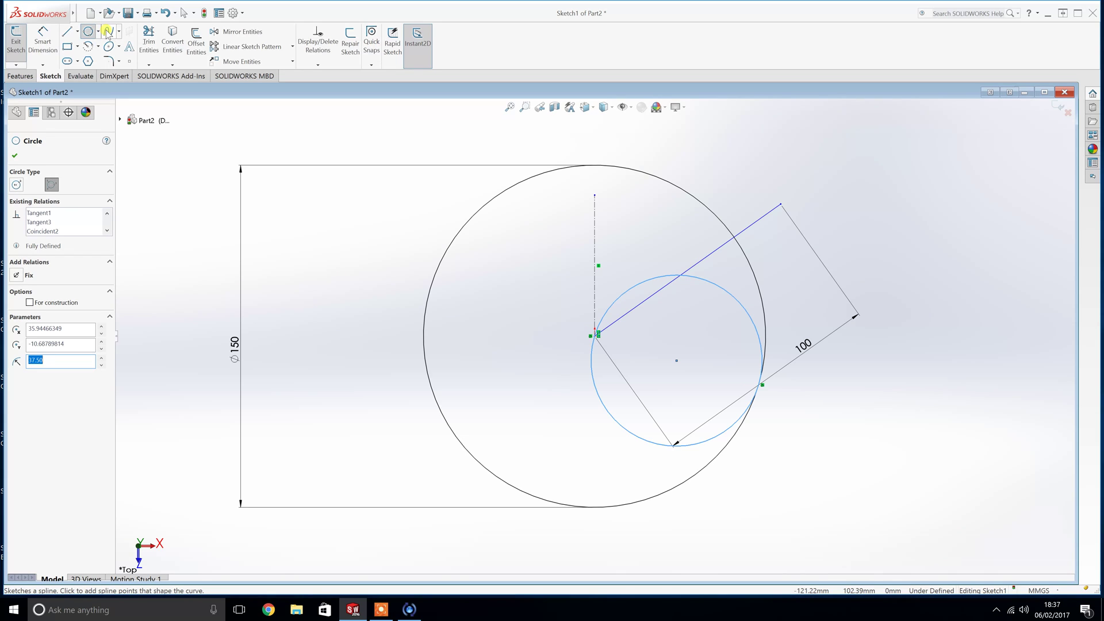
key(Escape)
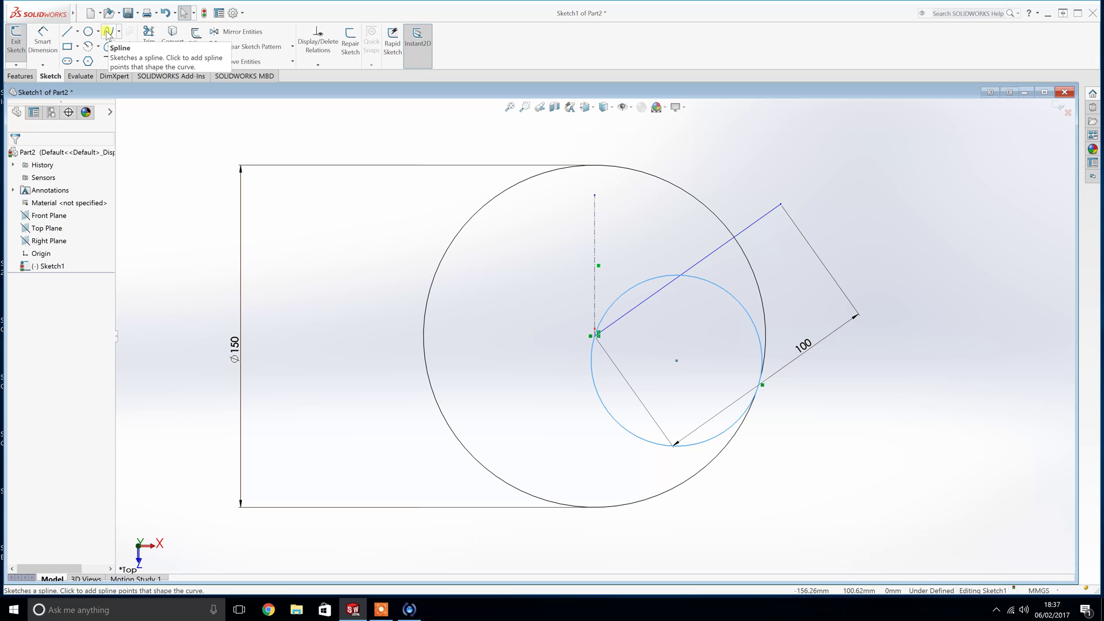
- Draw an open multi-point spline from the large circle's top point, weaving down inside it, back up outside its left side, and ending near its upper-left edge
click(120, 33)
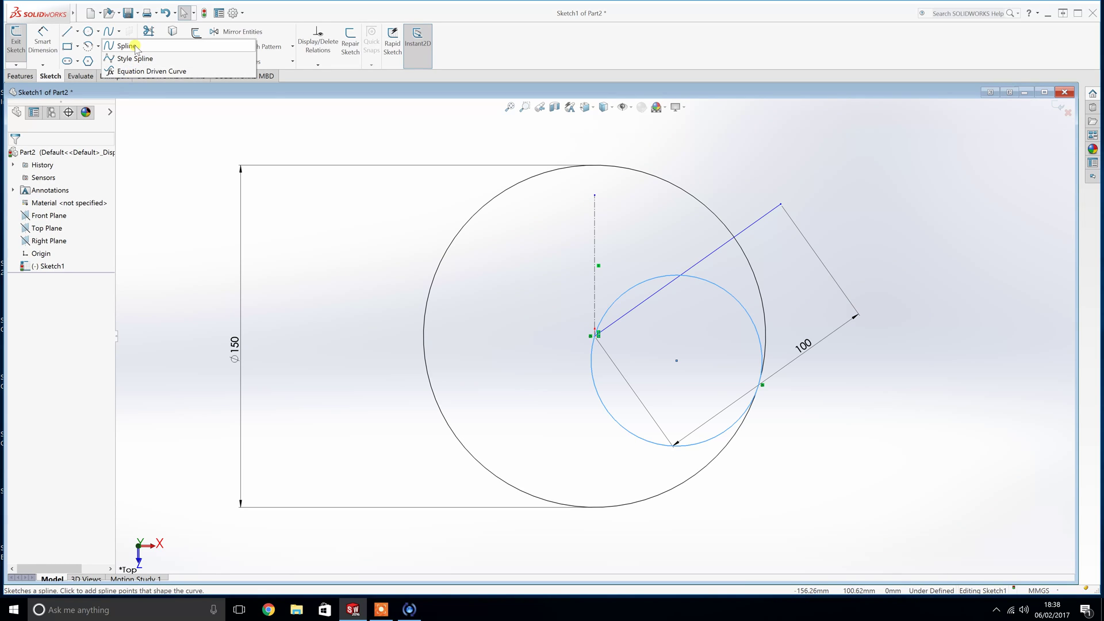
click(133, 46)
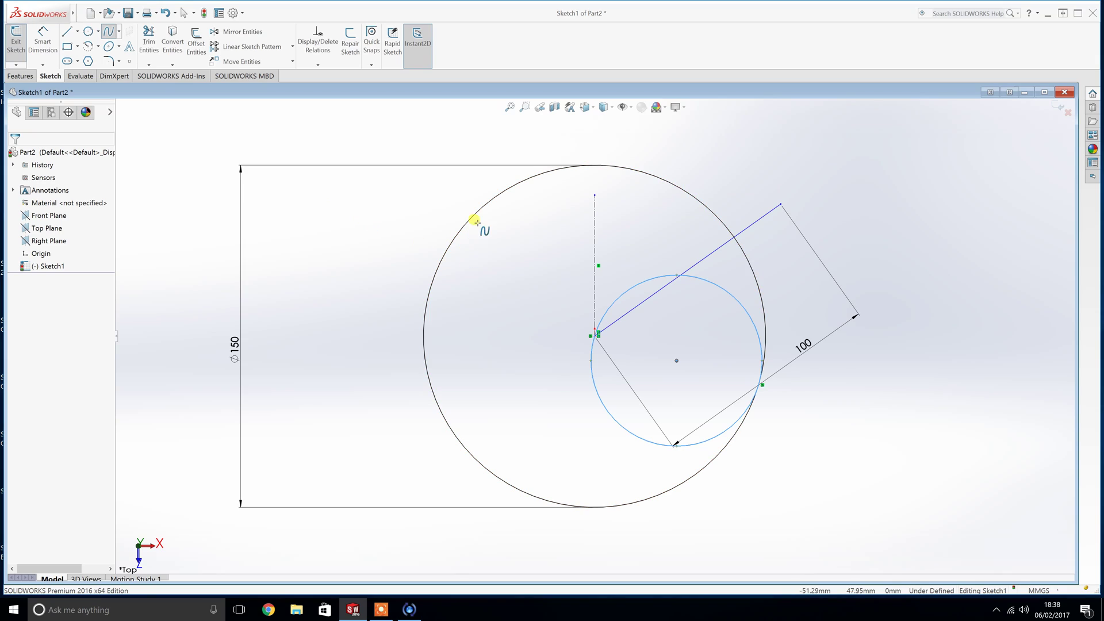
click(593, 164)
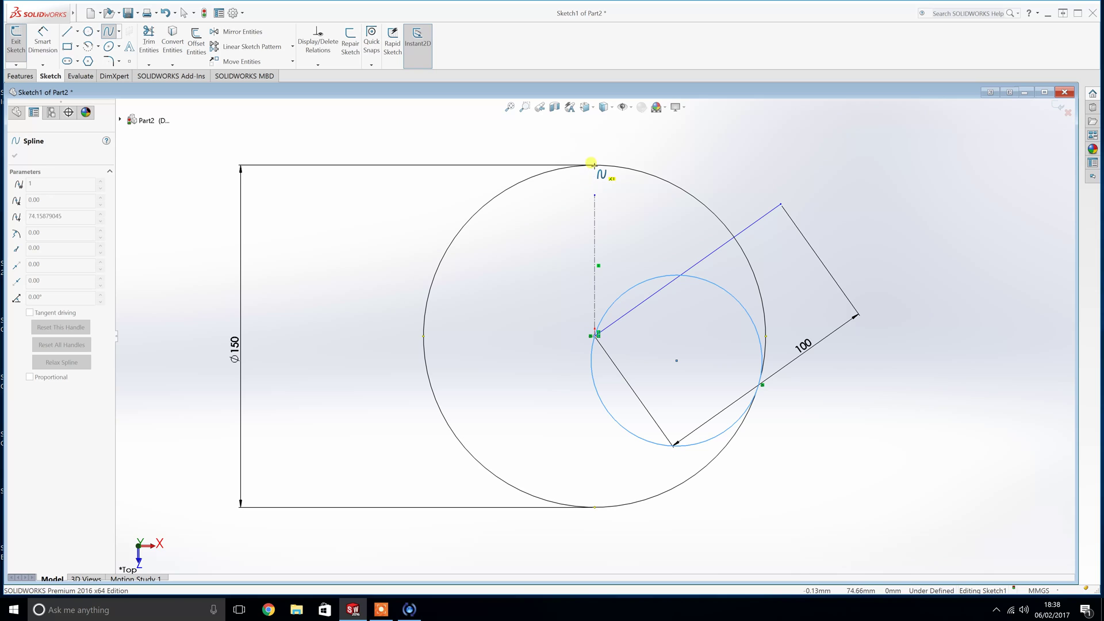
click(494, 303)
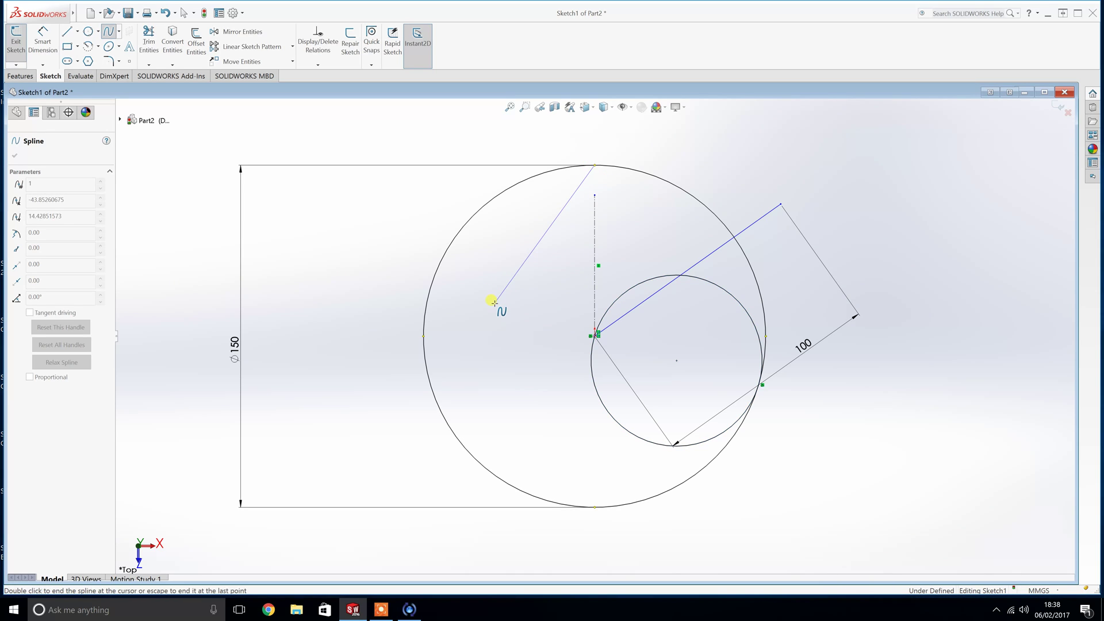
click(569, 463)
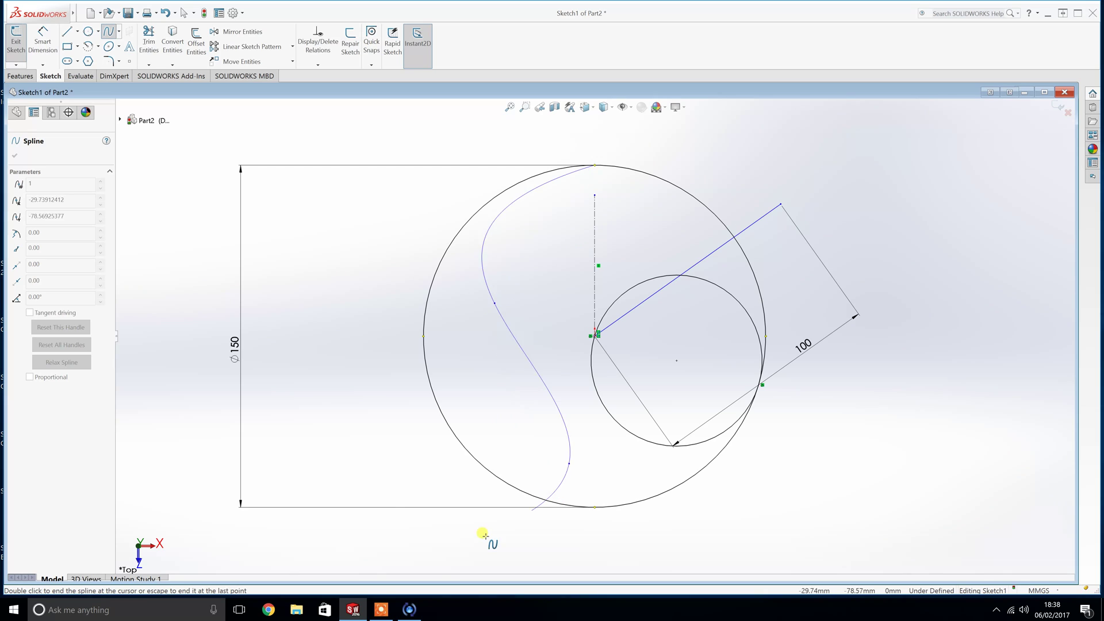
click(369, 488)
click(369, 265)
click(256, 204)
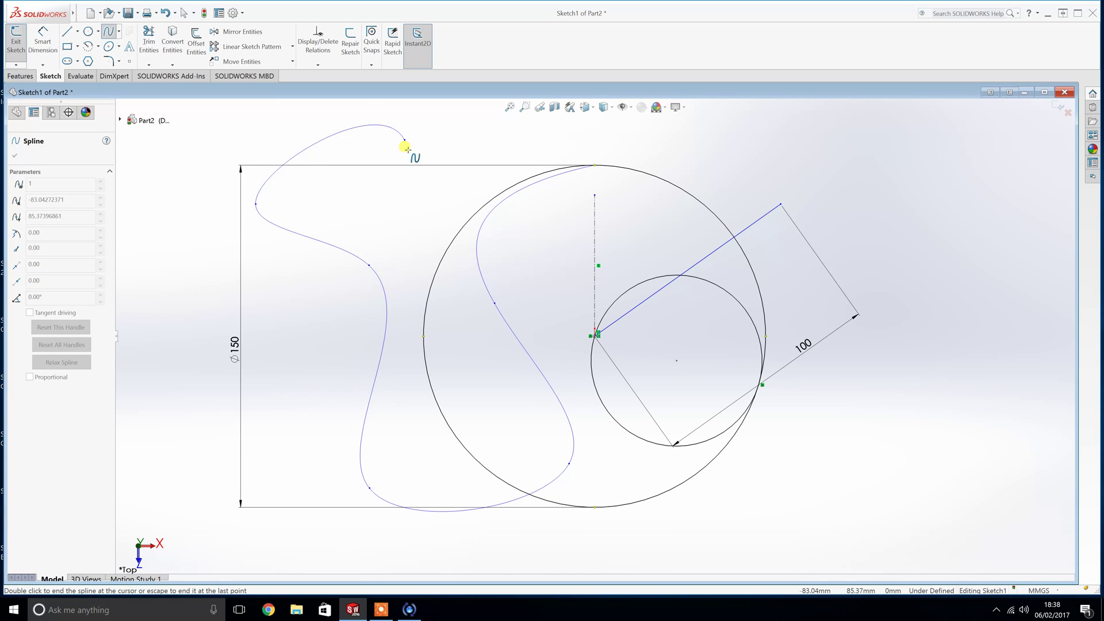
click(405, 139)
click(413, 233)
click(595, 165)
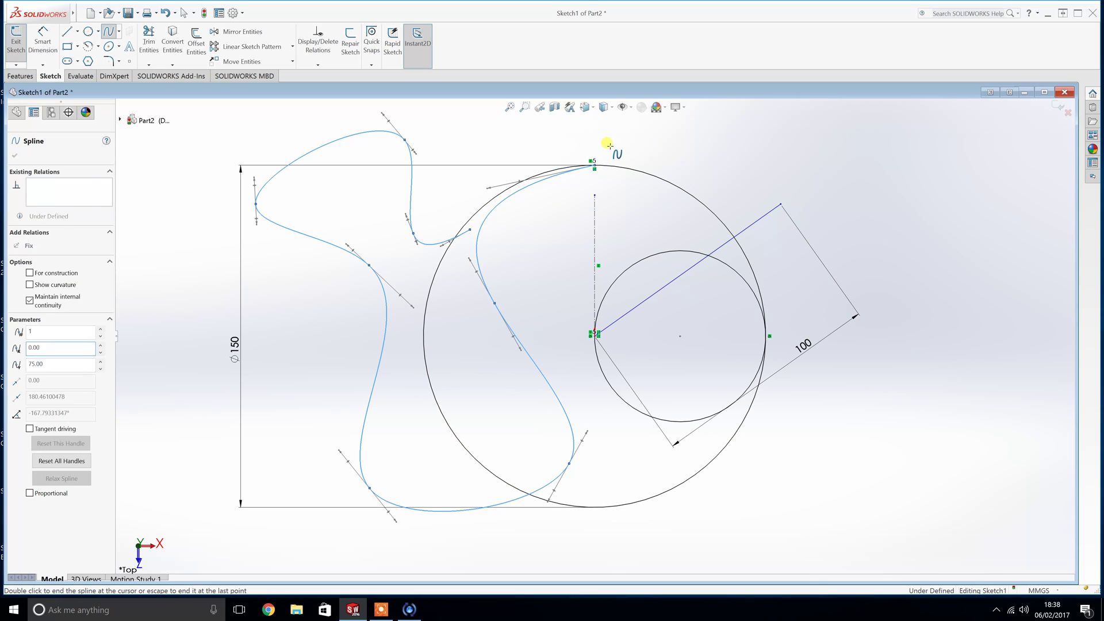
click(612, 140)
key(Escape)
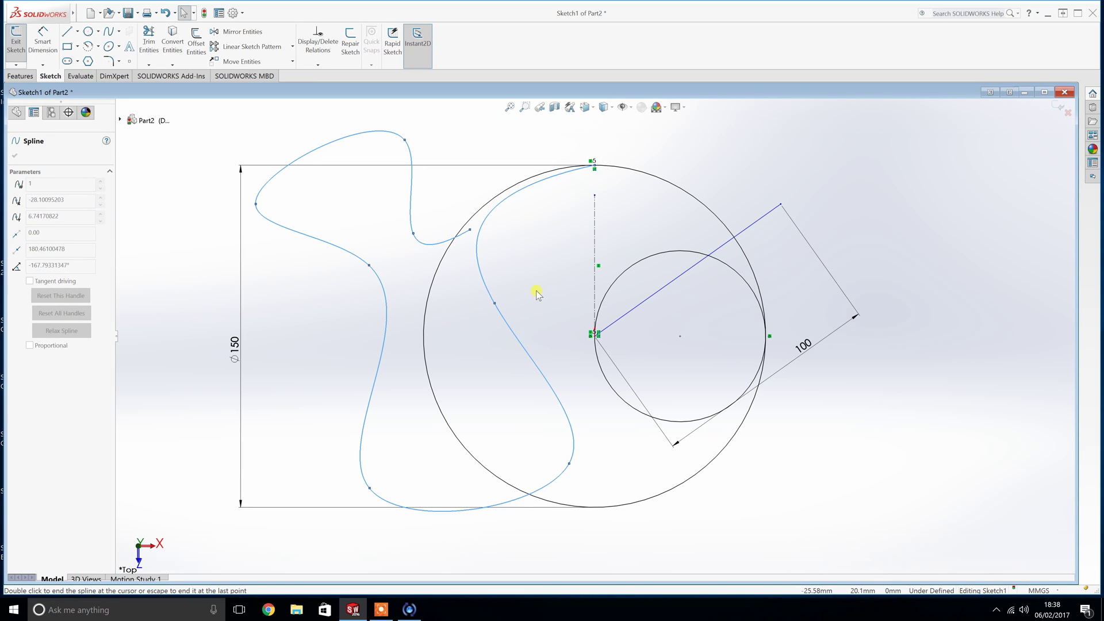
- Reshape the spline by swinging the tangent handle of its uppermost point outward to the right
click(405, 141)
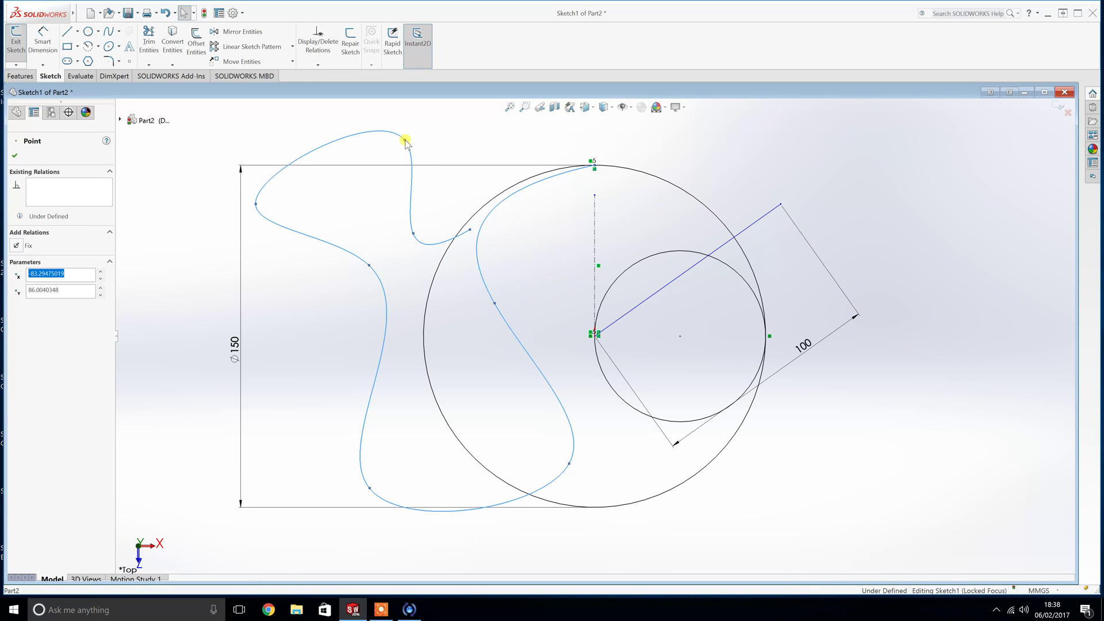
mouse_move(418, 157)
mouse_down()
mouse_move(460, 140)
mouse_move(498, 160)
mouse_move(414, 192)
mouse_move(435, 160)
mouse_move(403, 177)
mouse_move(434, 163)
mouse_up()
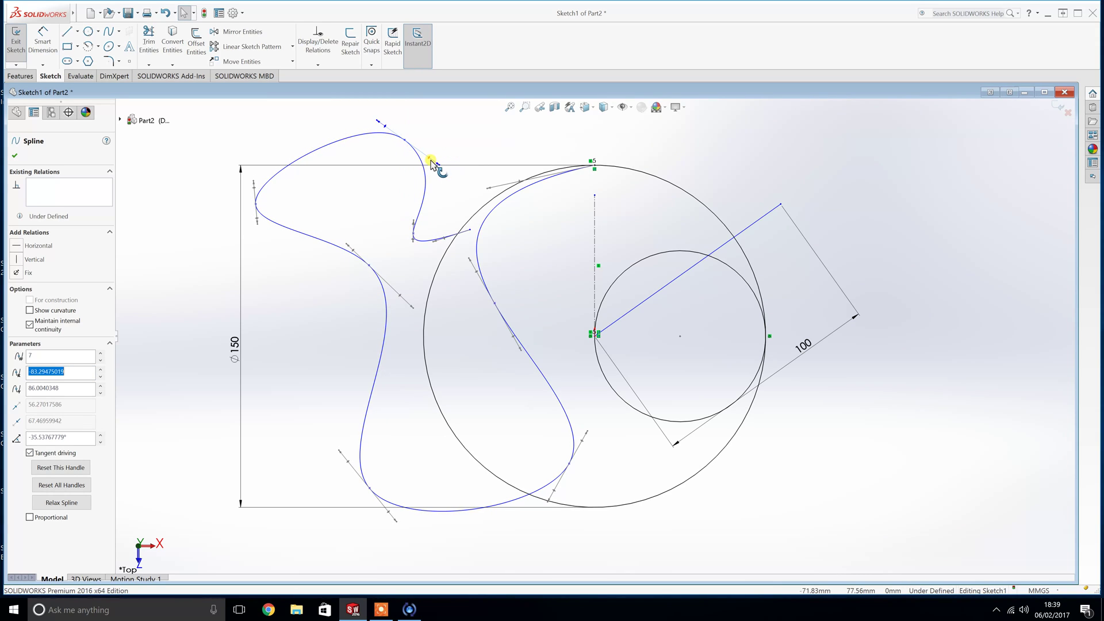
click(504, 170)
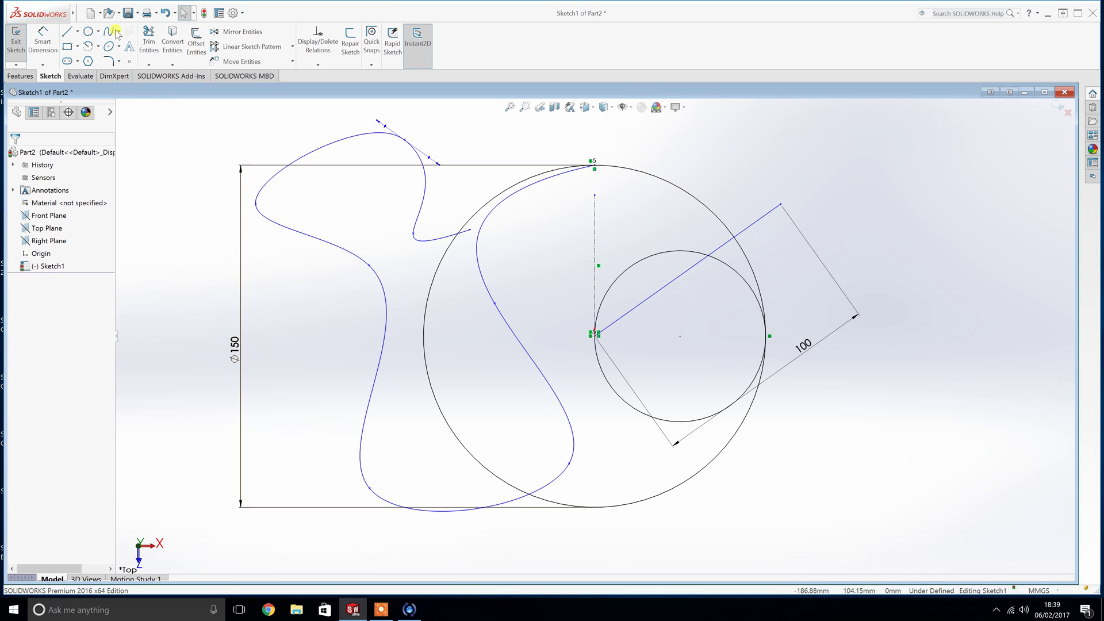
- Sketch a corner rectangle from the origin up and to the right, about 166 mm wide and 87 mm high
click(75, 46)
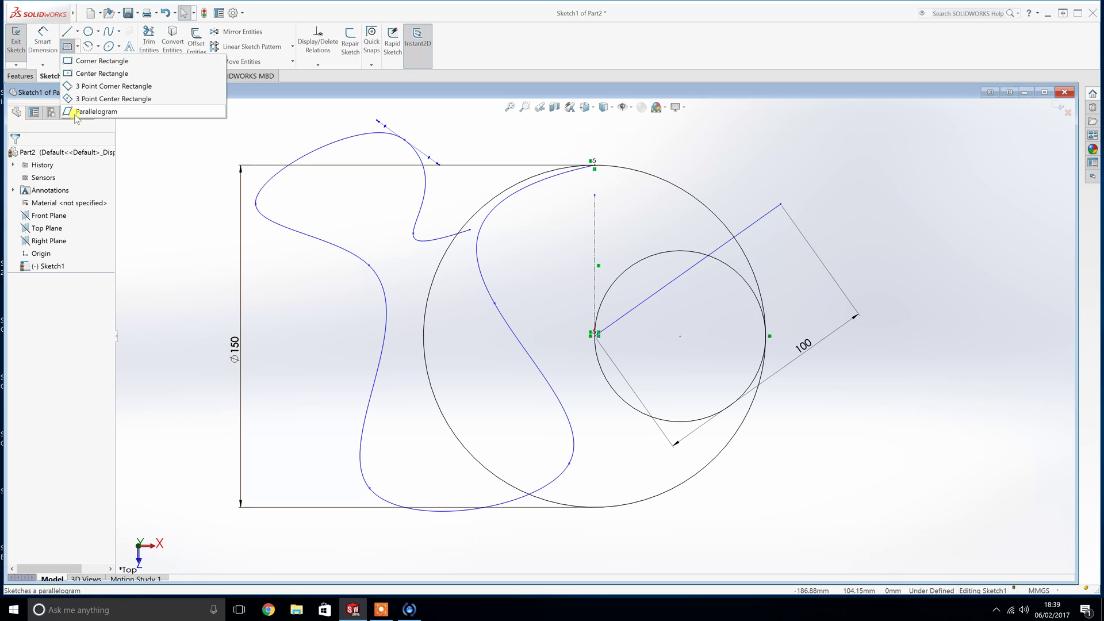
click(101, 61)
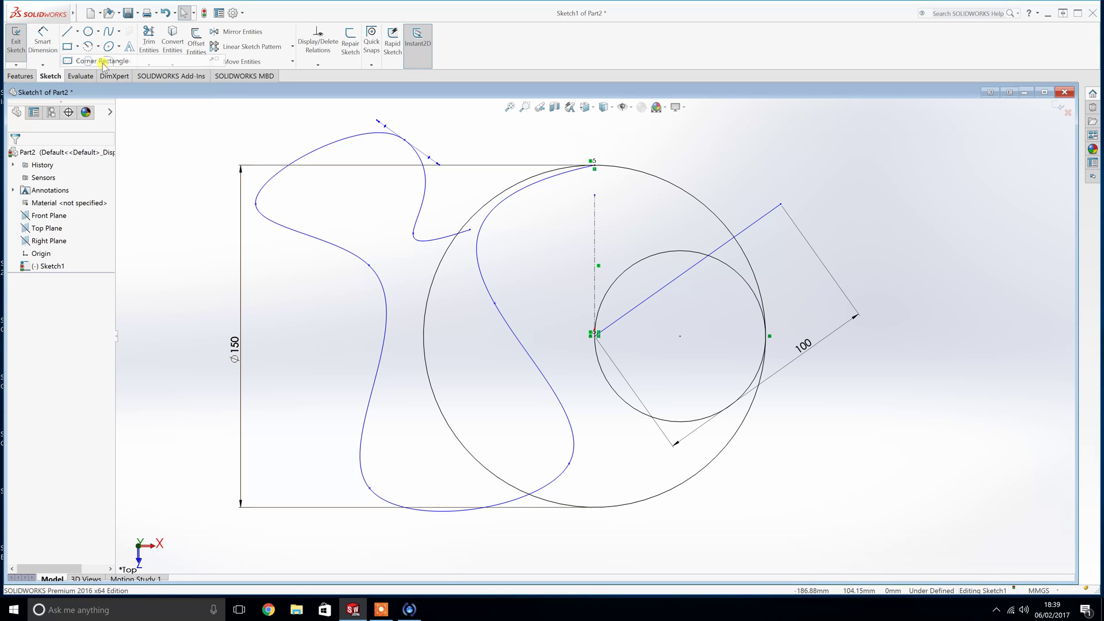
click(593, 333)
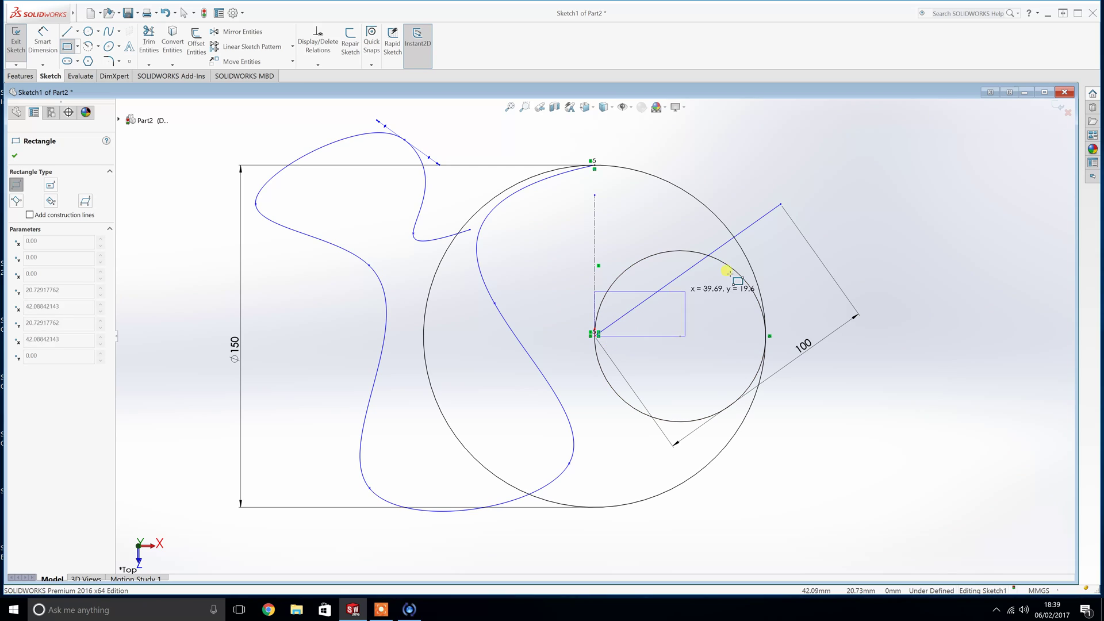
click(972, 136)
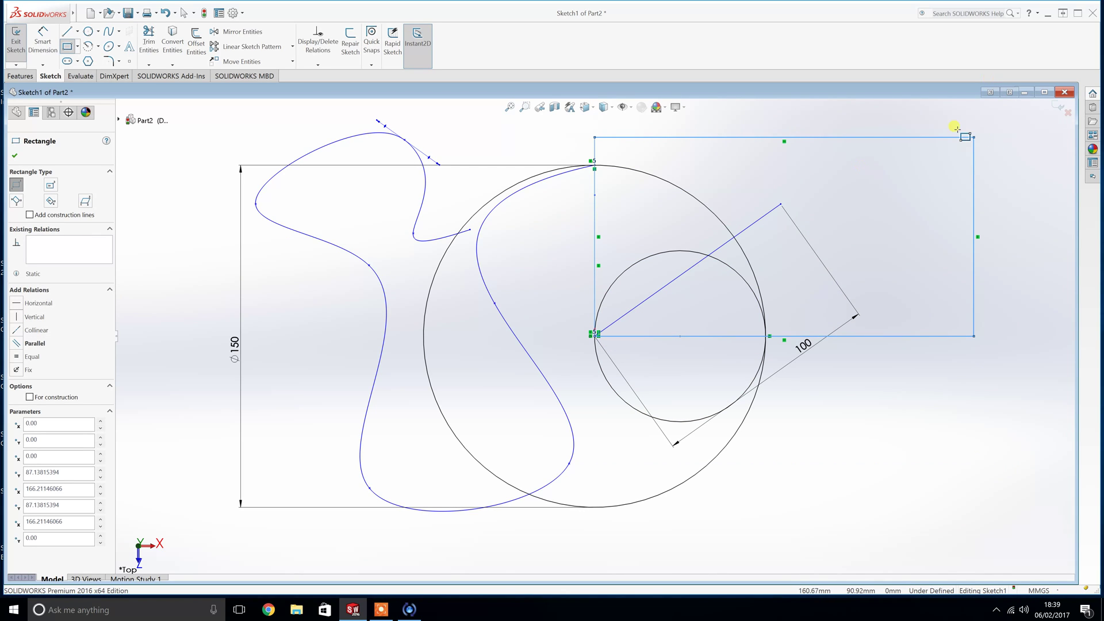
- Dimension the rectangle, setting its width to 150 mm and its height to 60 mm
click(43, 40)
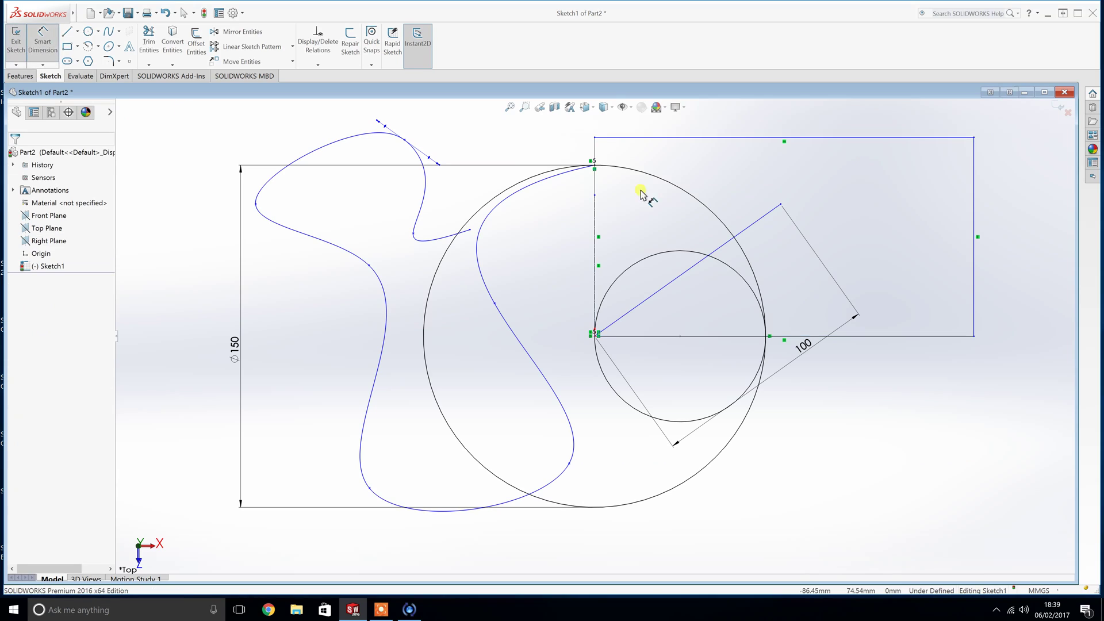
click(760, 138)
click(771, 191)
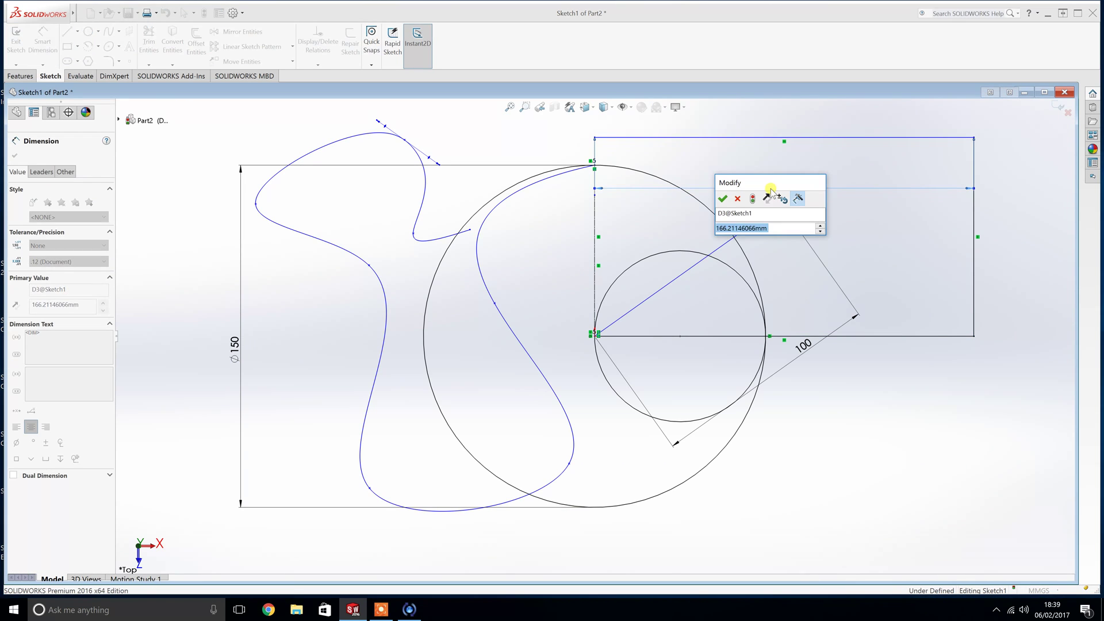
text(150)
key(Return)
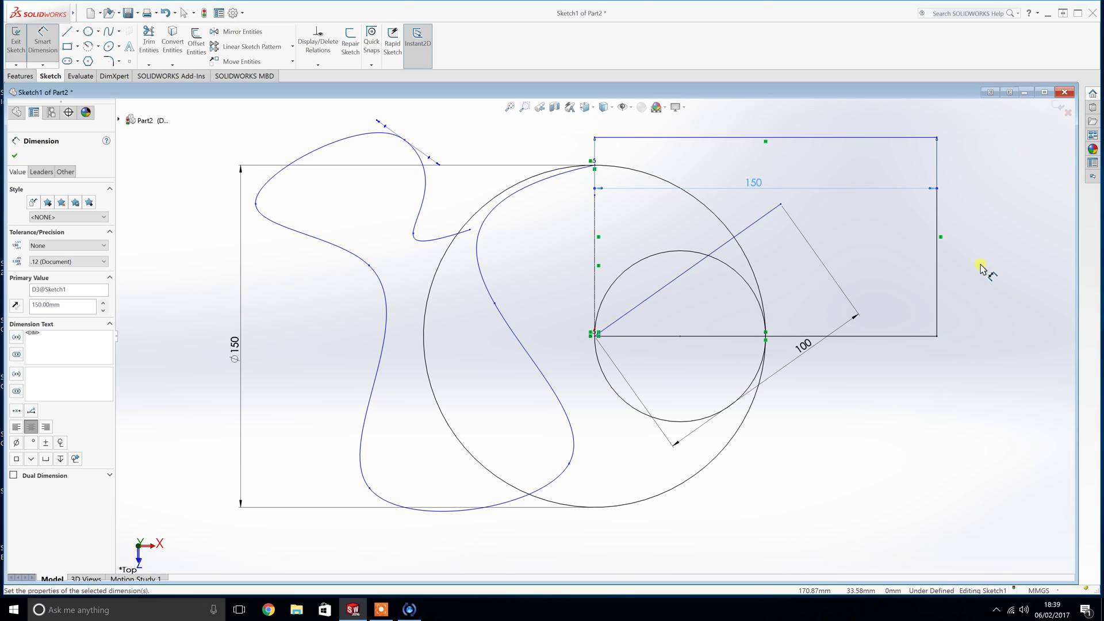
click(937, 291)
click(993, 272)
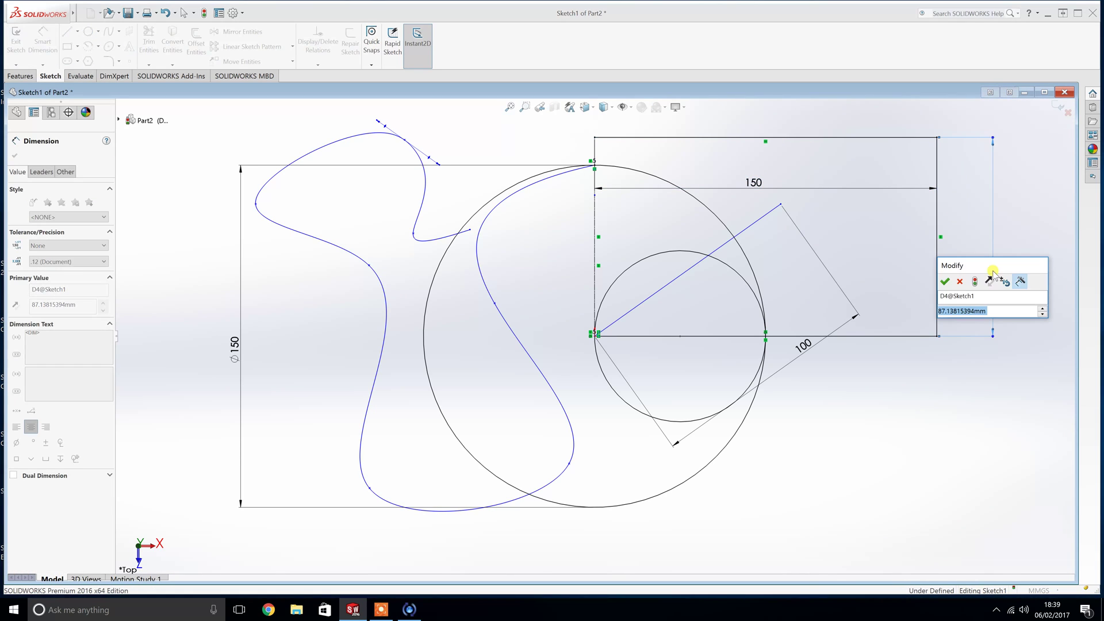
text(60)
key(Return)
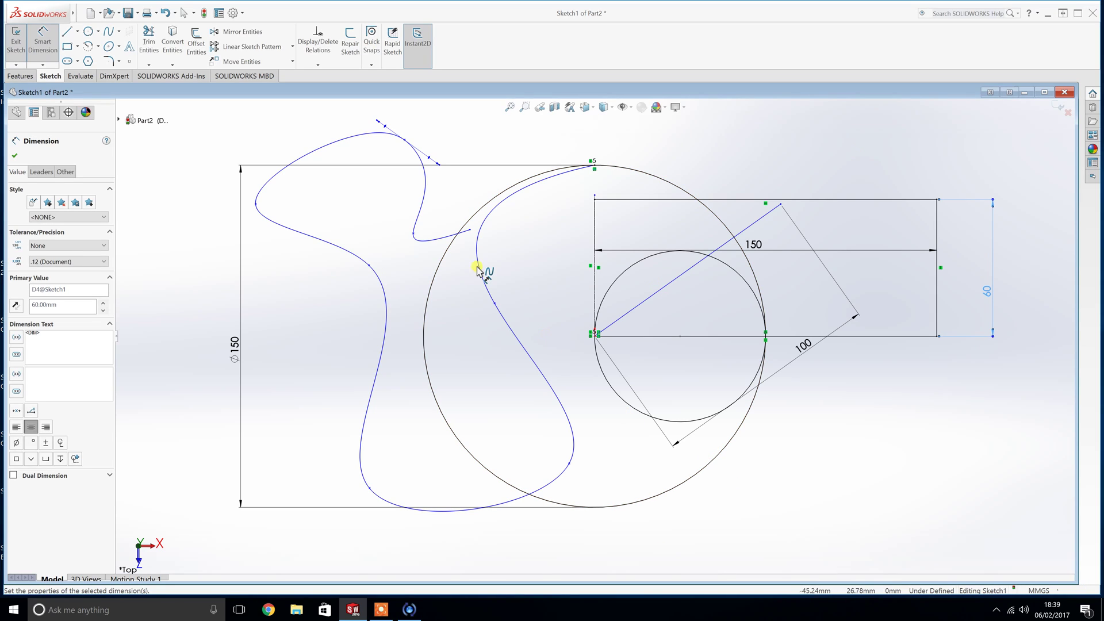
- Dimension the vertical distance between the spline's uppermost point and the spline point below it, and set it to 40 mm
click(414, 235)
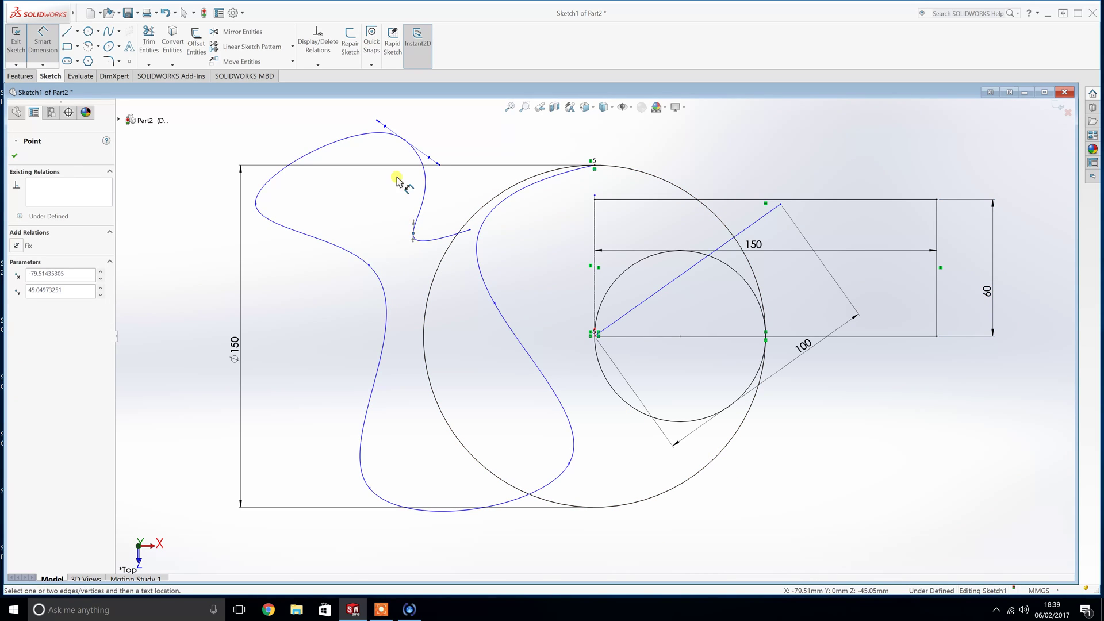
click(405, 142)
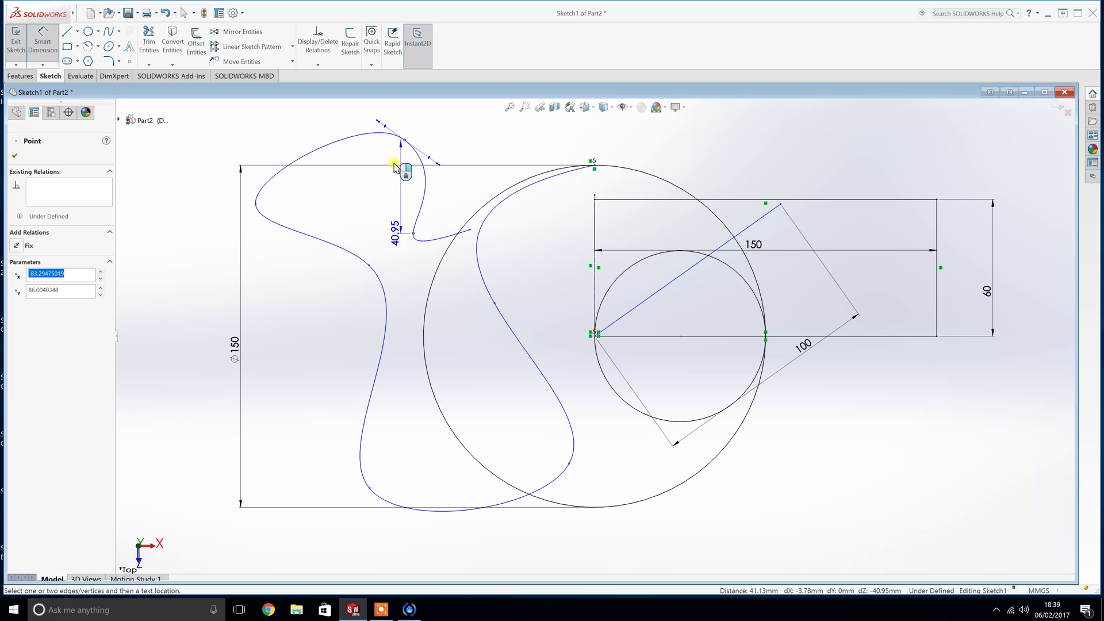
click(362, 202)
text(40)
key(Return)
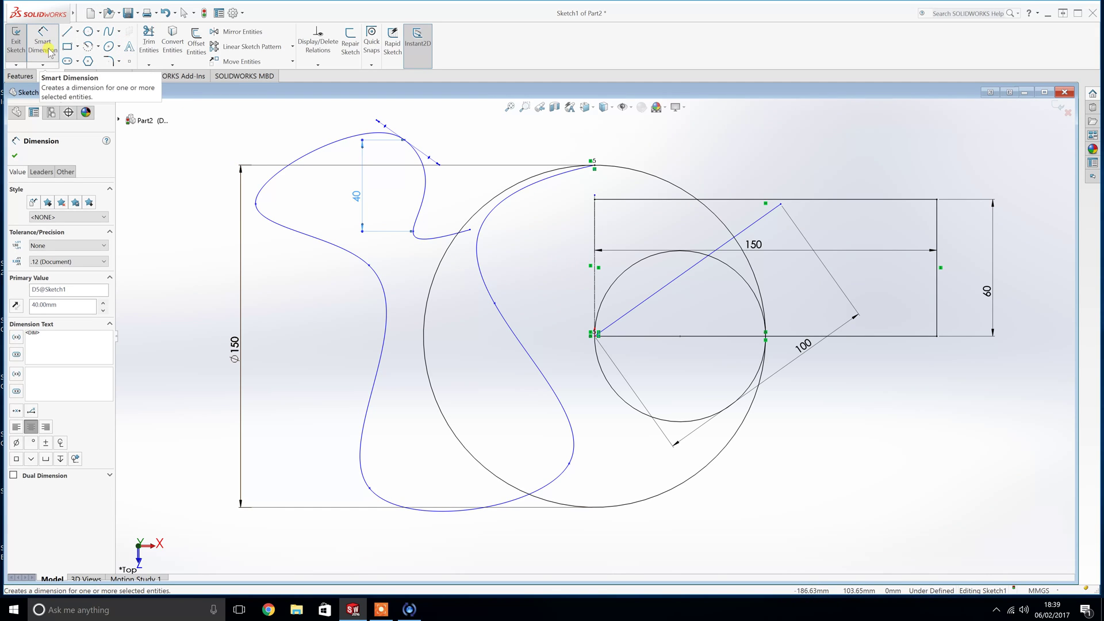
- Sketch a center rectangle about 75 mm wide, centred on the upper-right corner of the 150 mm wide rectangle
click(78, 46)
click(95, 62)
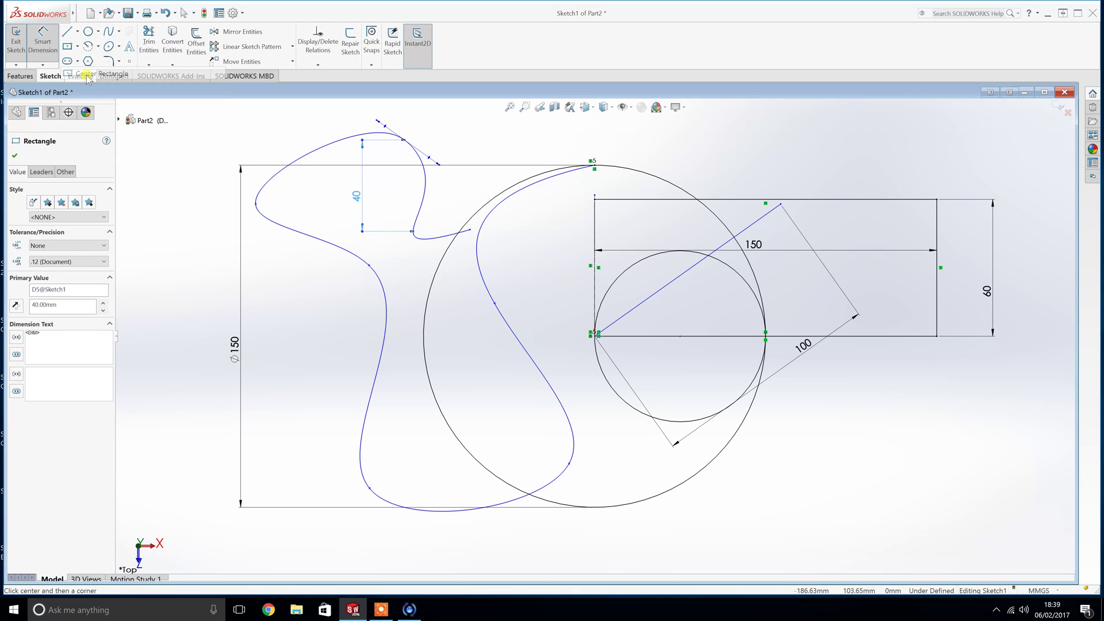
click(596, 334)
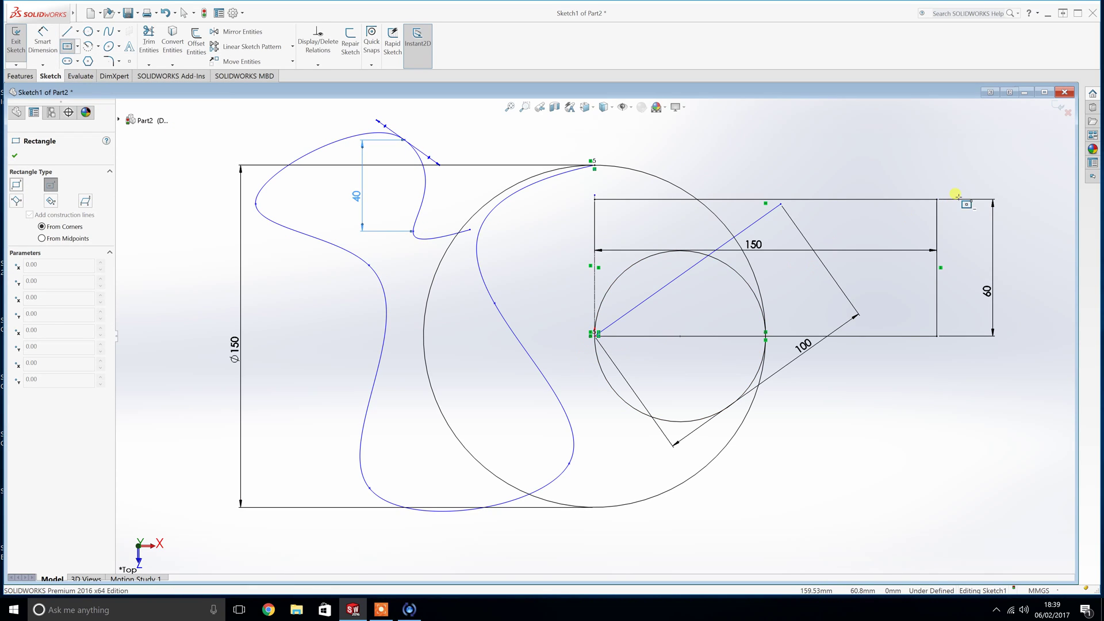
click(937, 199)
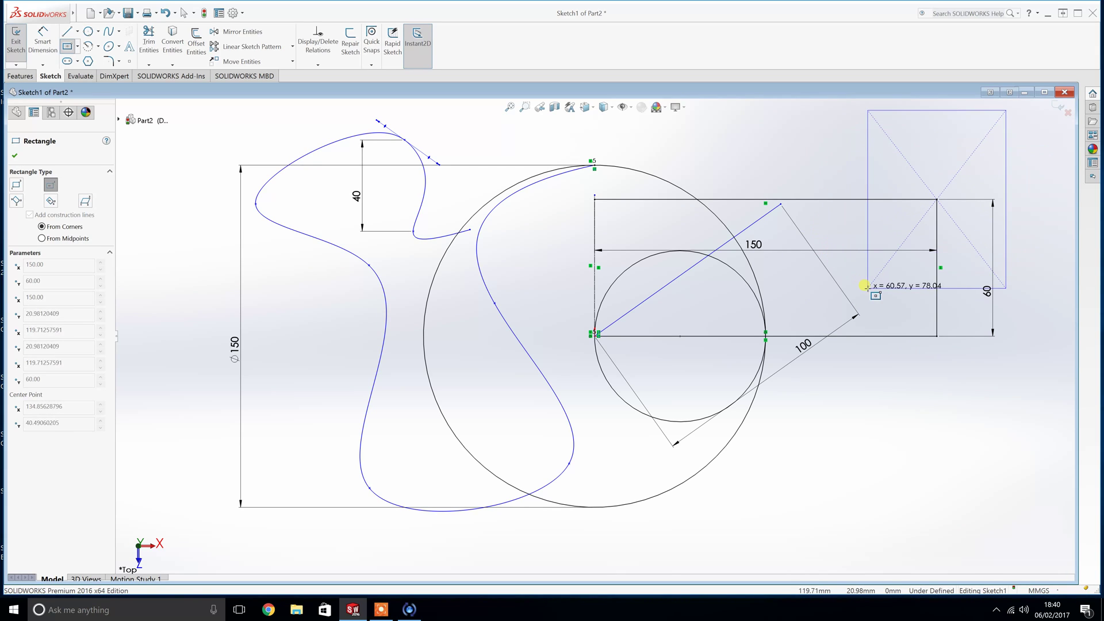
click(851, 222)
- Dimension the width of the center rectangle and set it to 60 mm
click(42, 38)
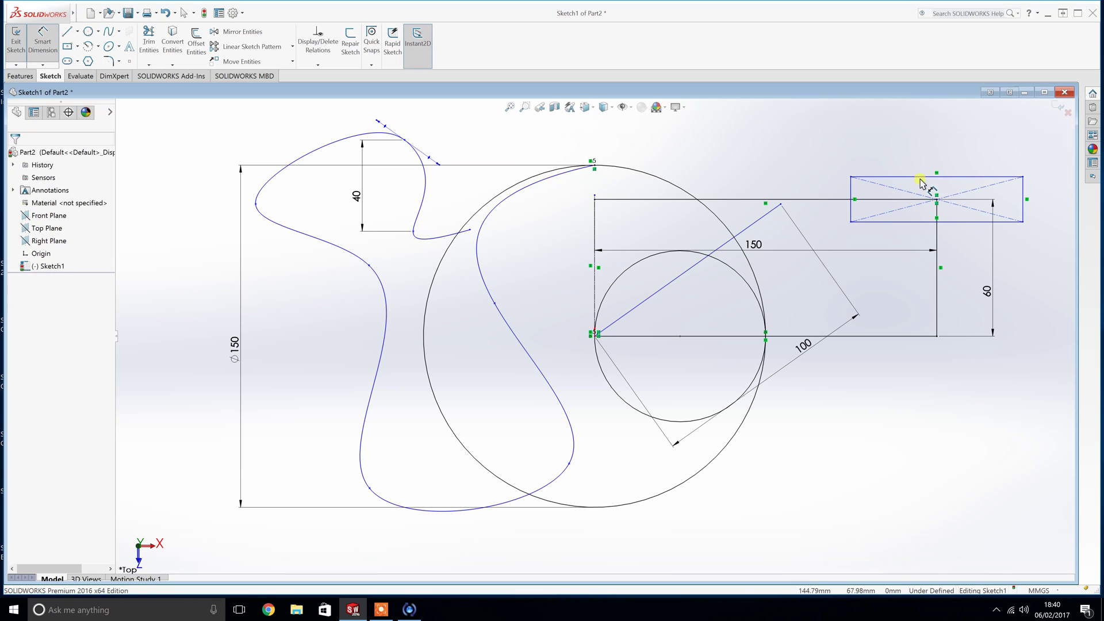
click(919, 177)
click(916, 145)
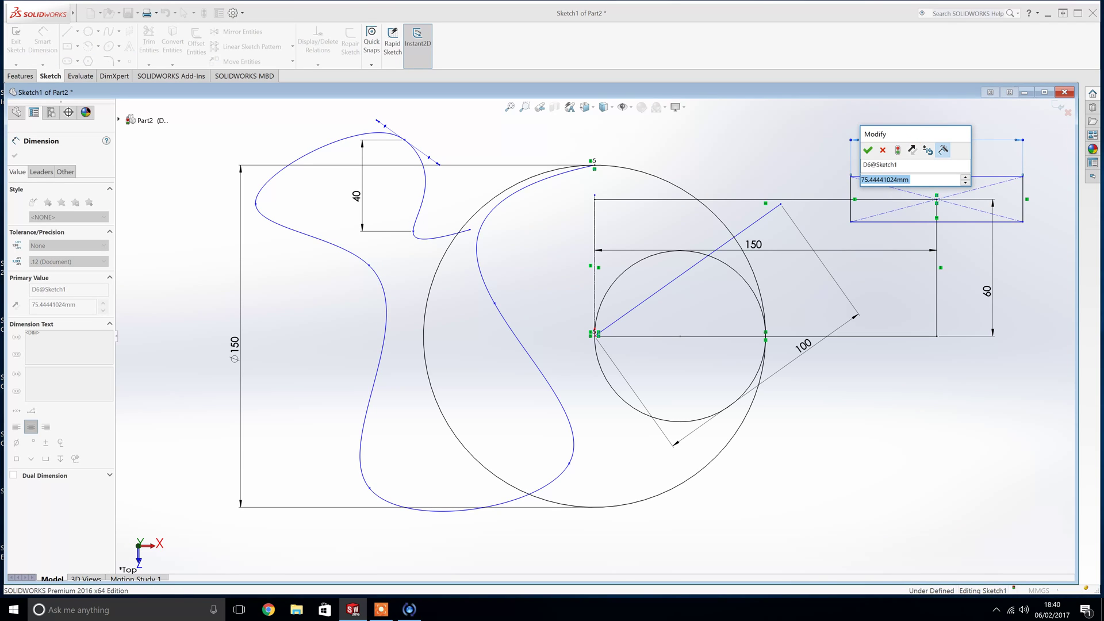
text(60)
key(Return)
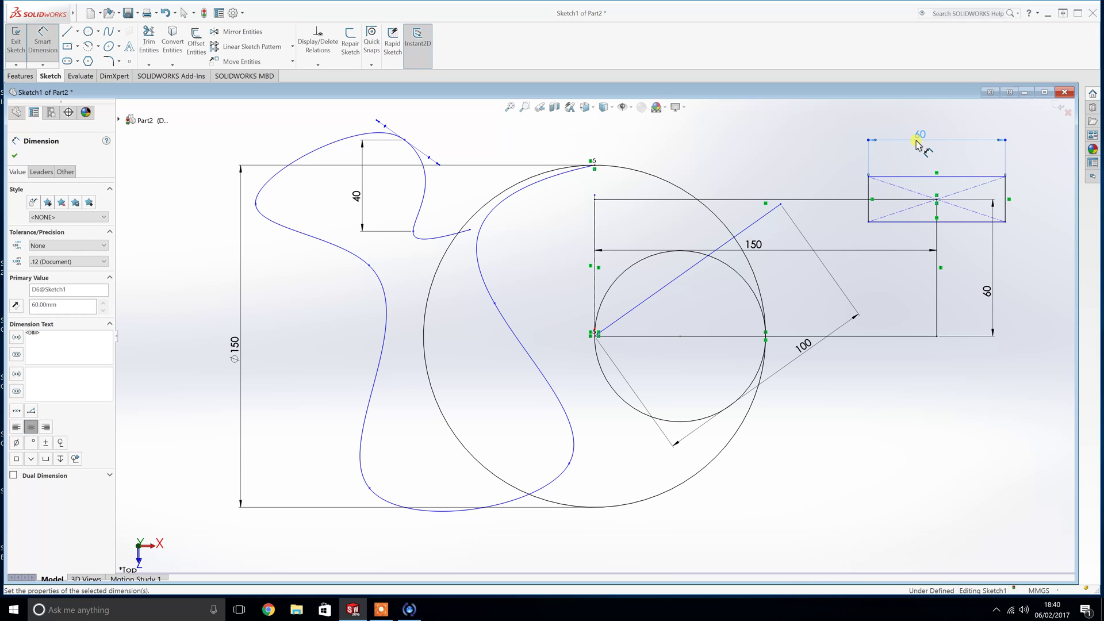
- Dimension the height of the 60 mm wide center rectangle at 20 mm
click(869, 210)
click(854, 208)
click(850, 215)
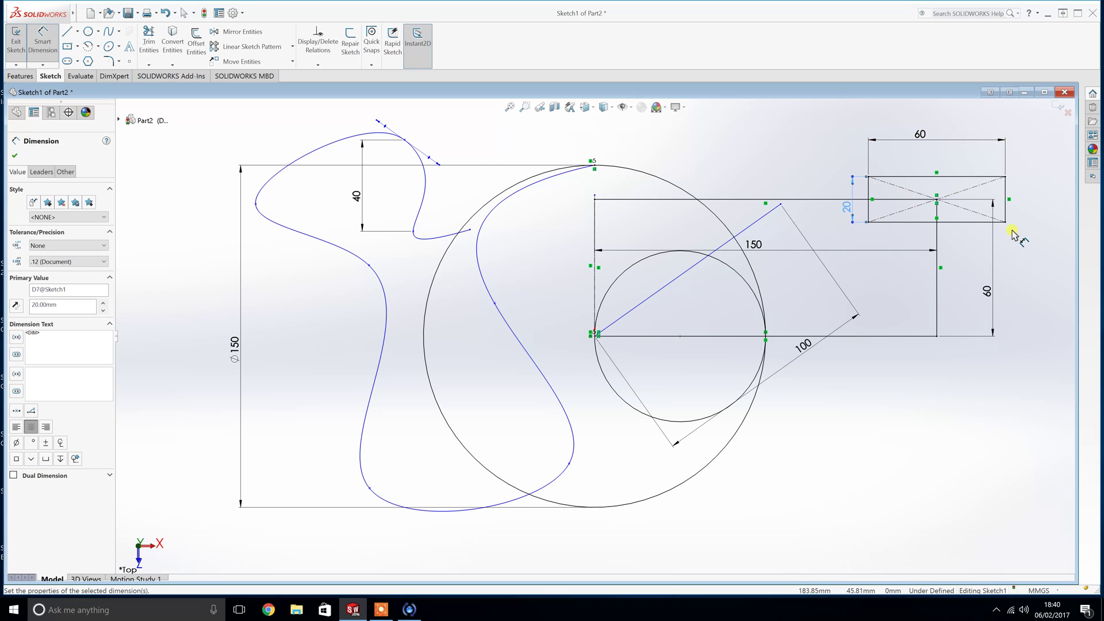
click(993, 220)
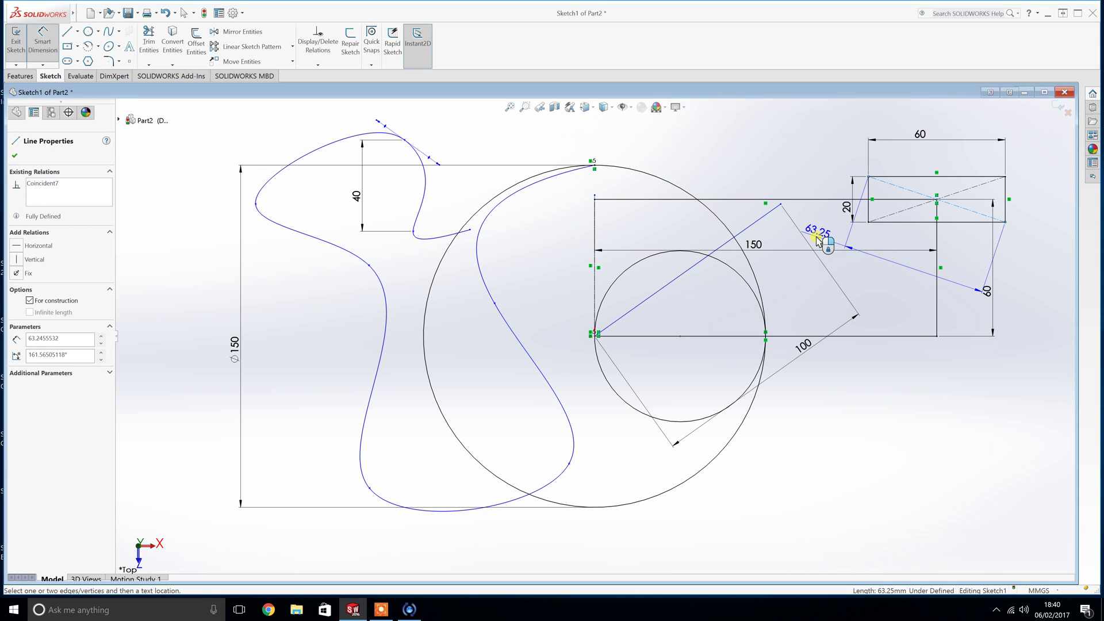
key(Escape)
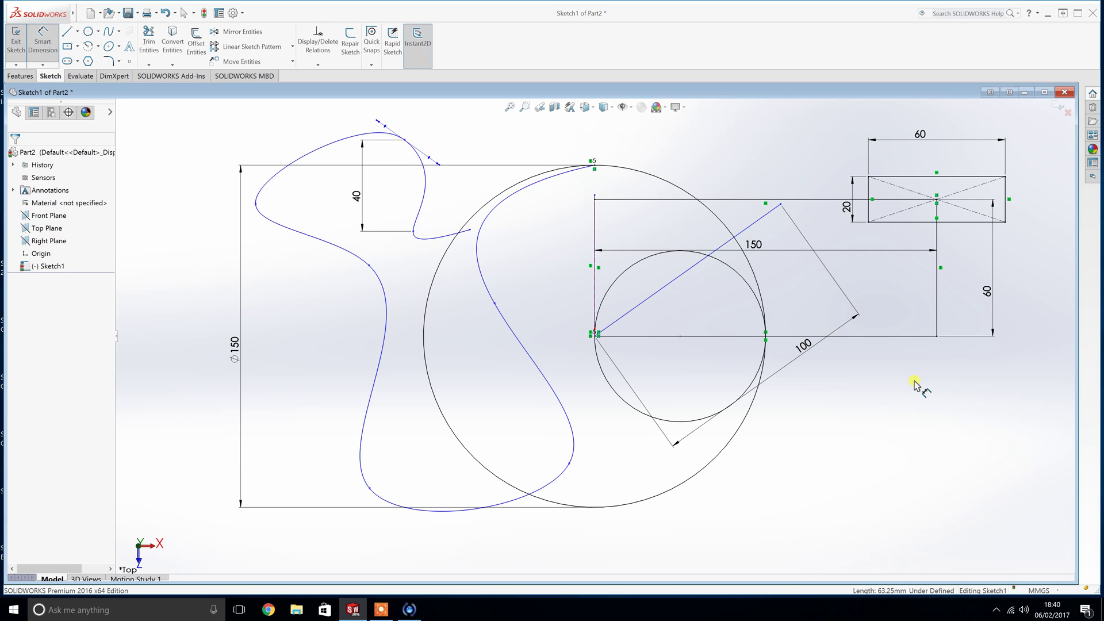
- Sketch a tilted 3 point corner rectangle whose first side joins the lower right and lower left of the 150 mm circle
click(82, 47)
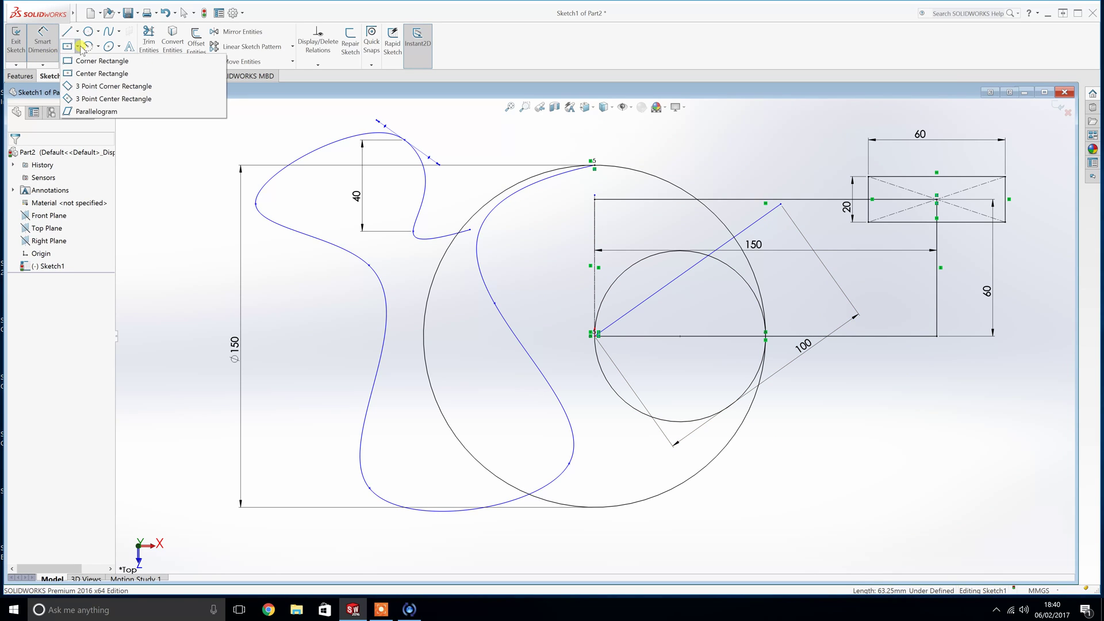
click(92, 87)
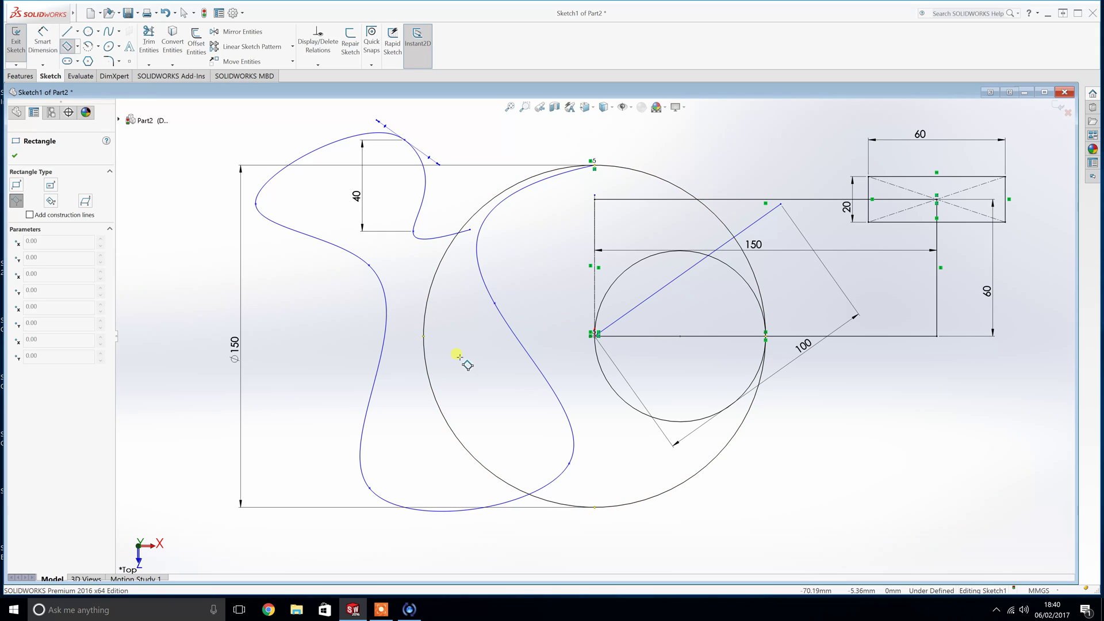
click(690, 475)
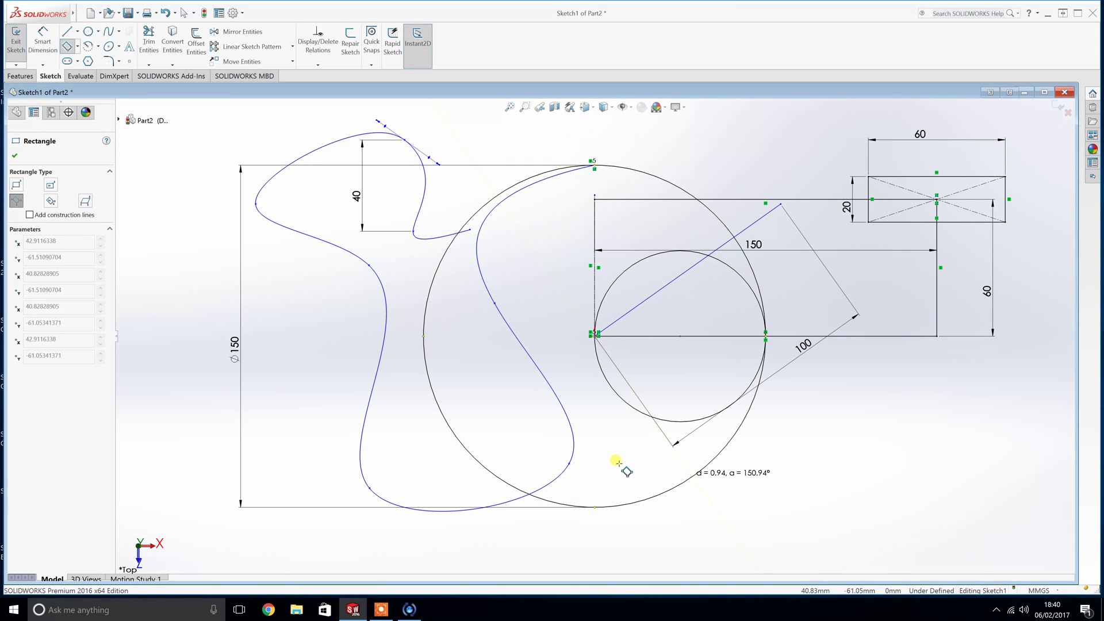
click(430, 376)
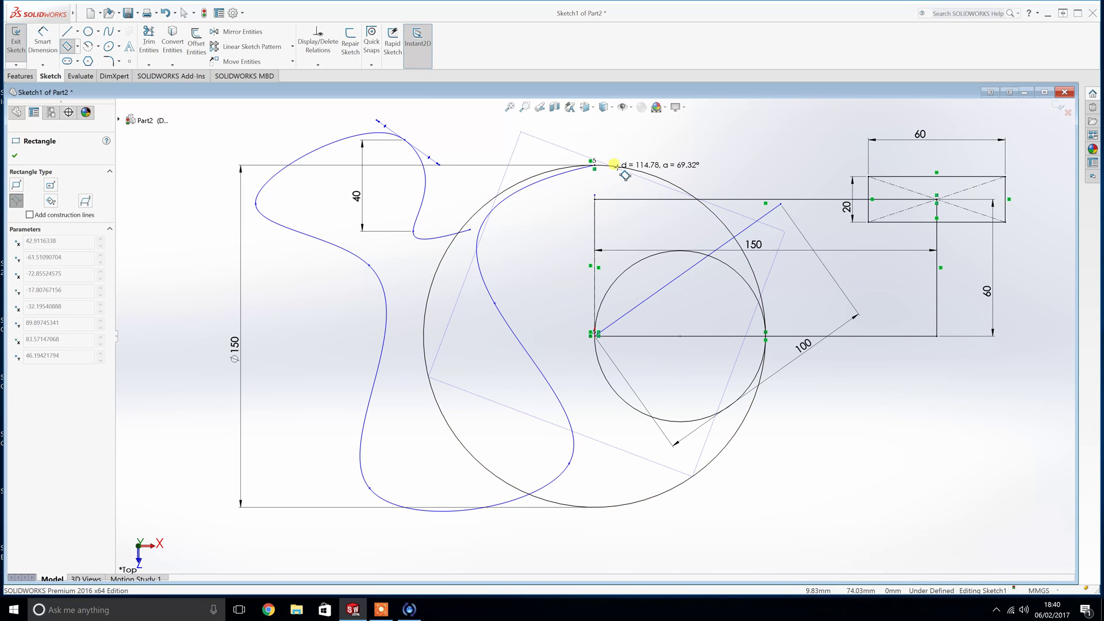
click(659, 167)
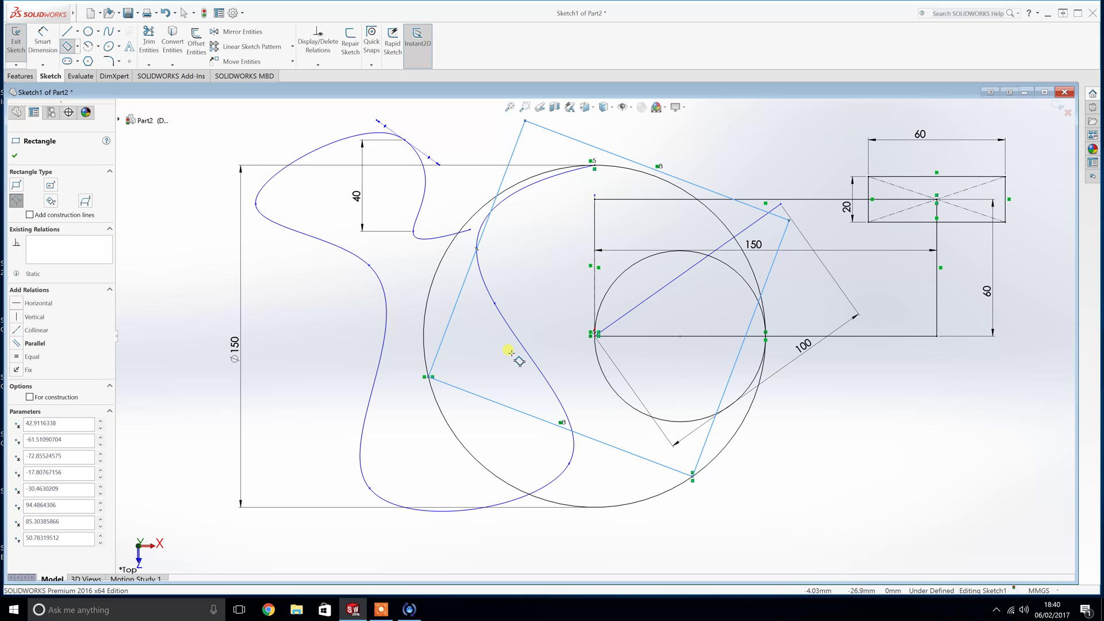
- Sketch a large tilted 3 point center rectangle centred on the lower left of the 150 mm circle, reaching past the 60 mm wide rectangle
click(78, 47)
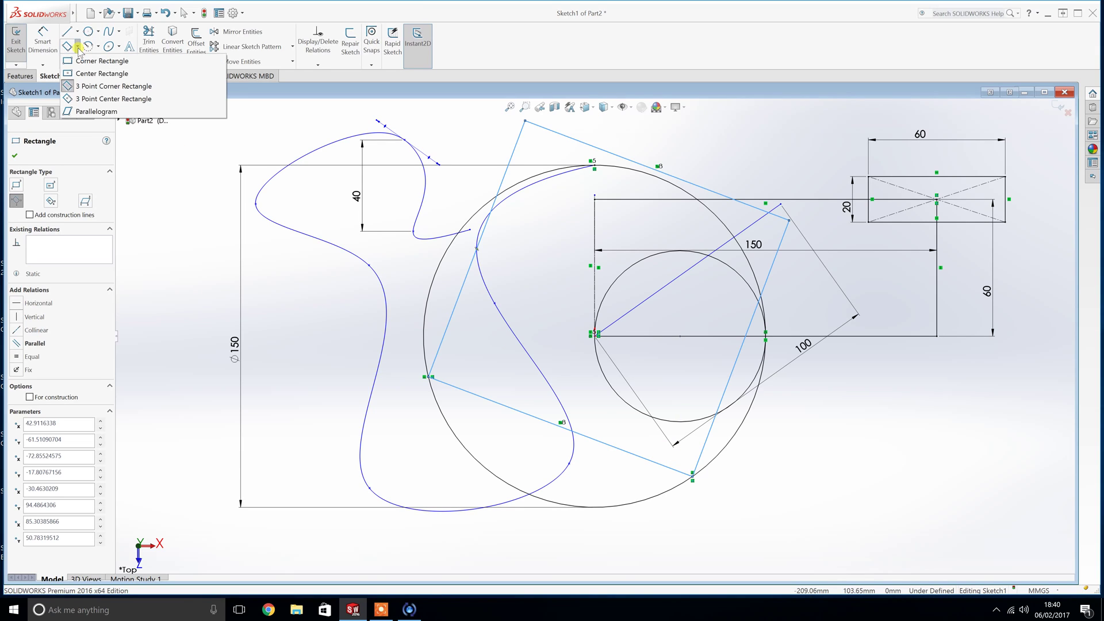
click(90, 100)
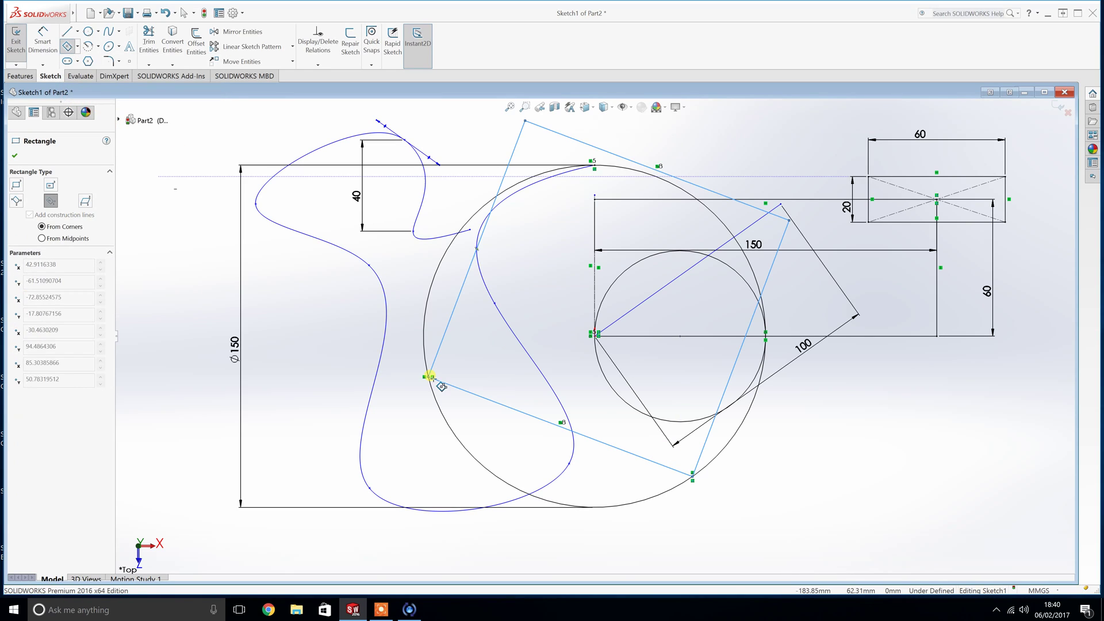
click(498, 477)
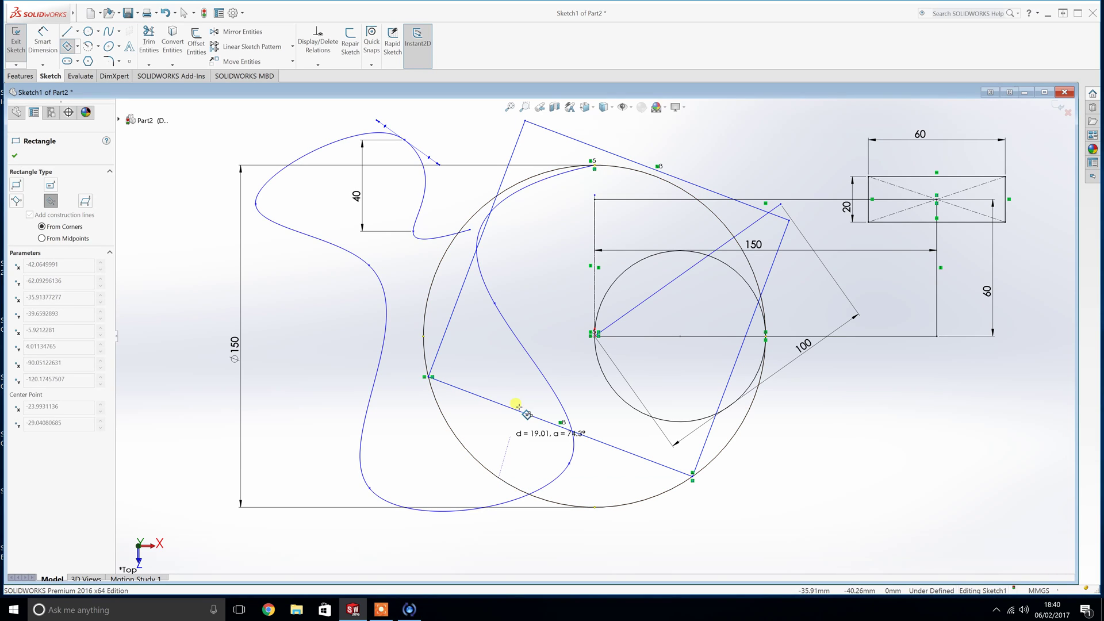
click(78, 47)
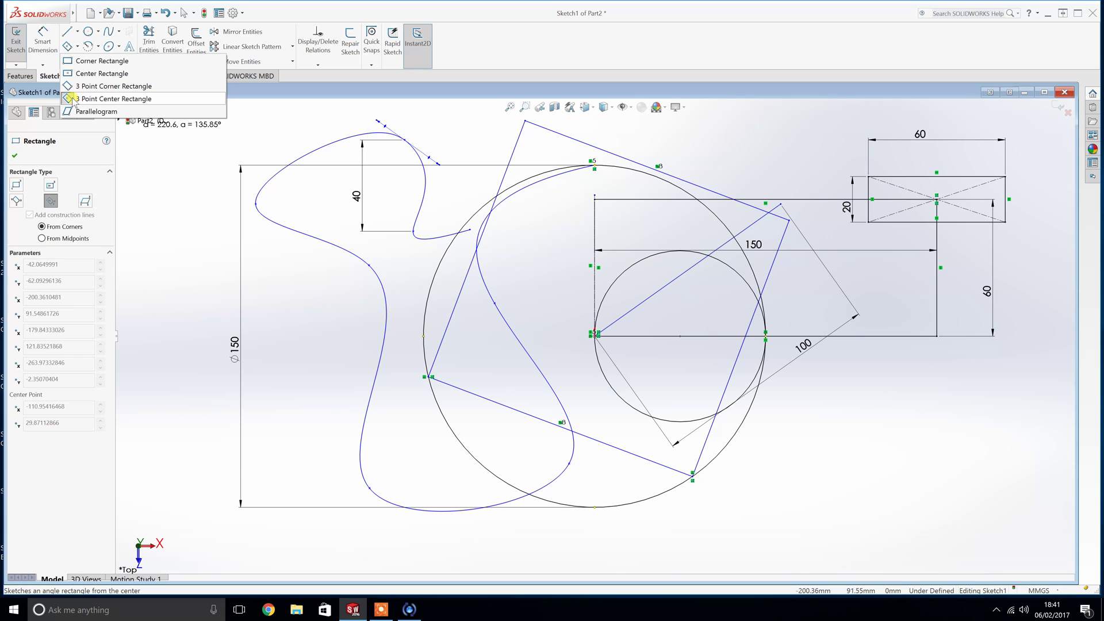
click(940, 218)
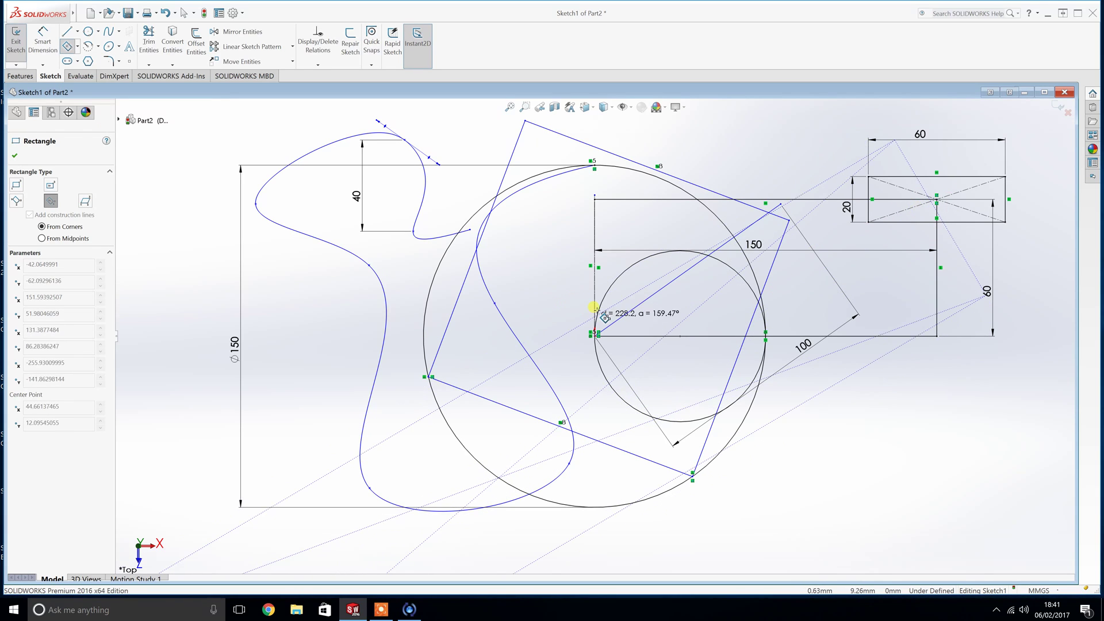
click(562, 278)
scroll(595, 336, up, 2)
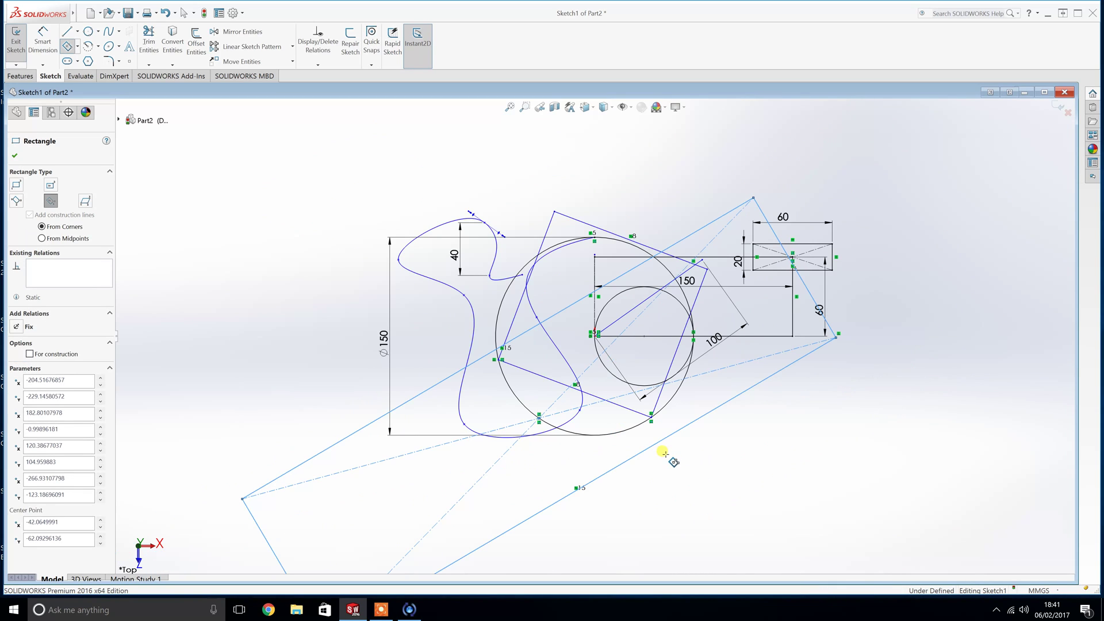
scroll(570, 449, up, 1)
scroll(501, 460, up, 1)
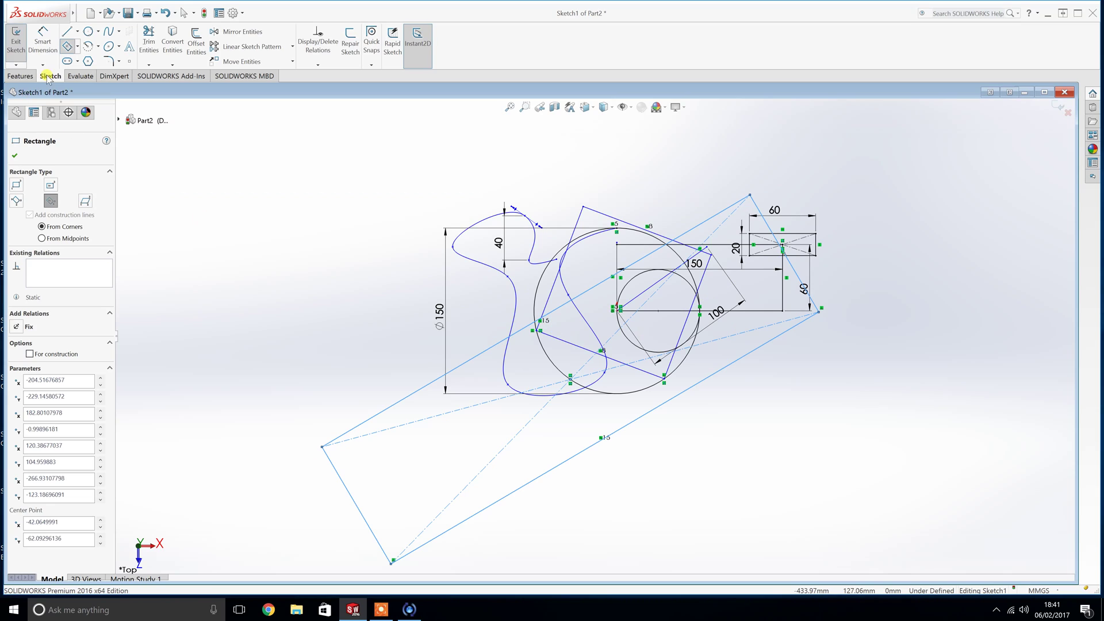
- Sketch a parallelogram to the lower right of the existing geometry, with a horizontal base about 347 mm long and slanted sides about 212 mm long
click(77, 46)
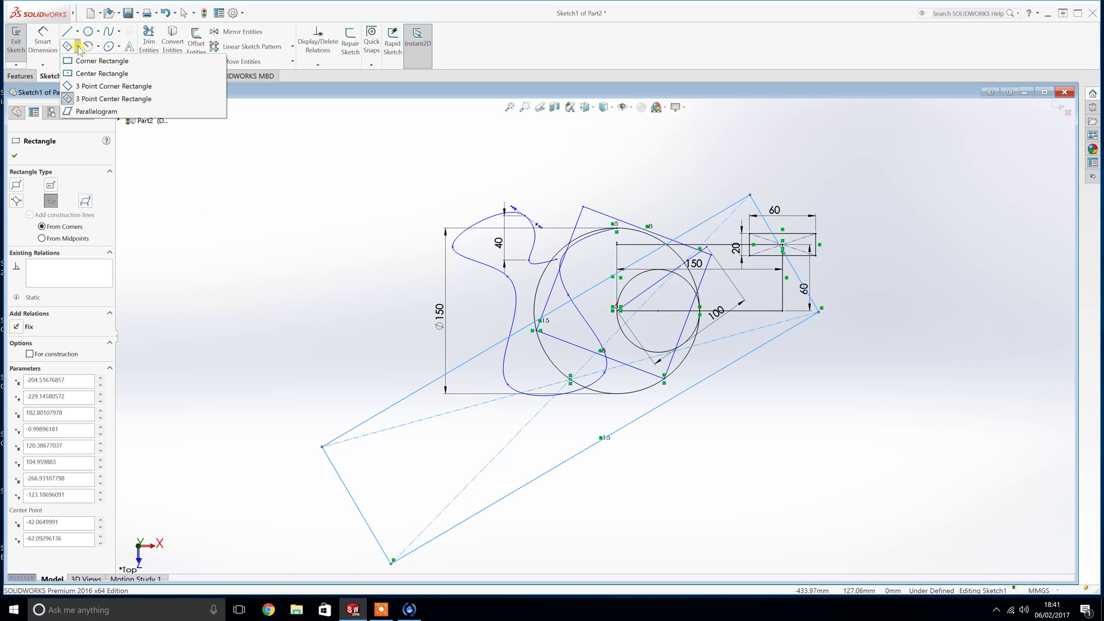
click(93, 109)
scroll(330, 302, down, 1)
scroll(327, 383, up, 4)
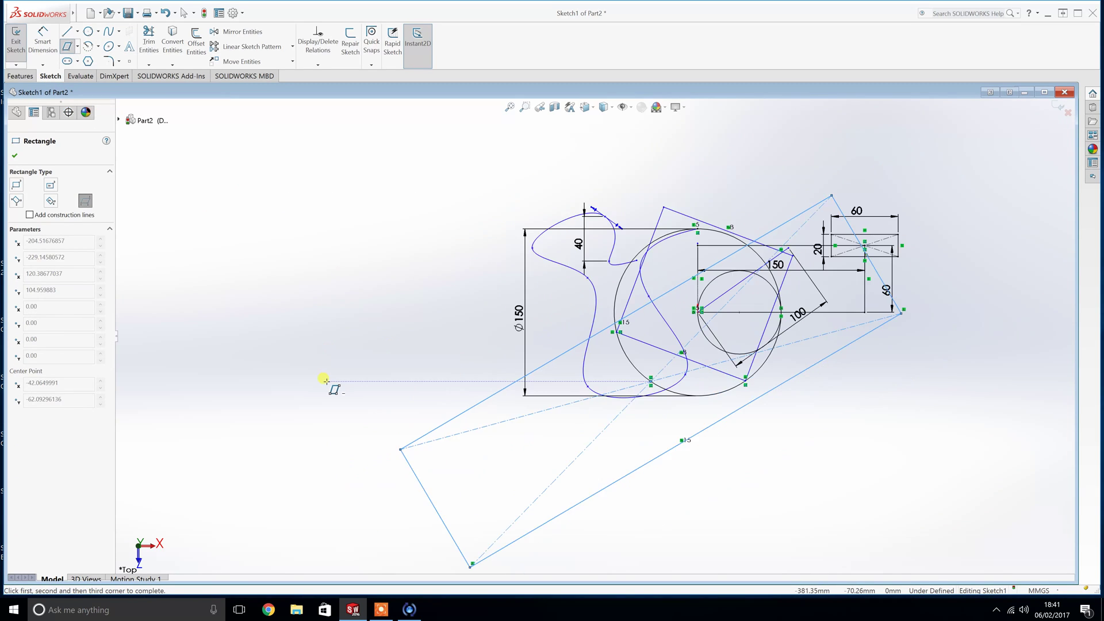
scroll(765, 390, down, 2)
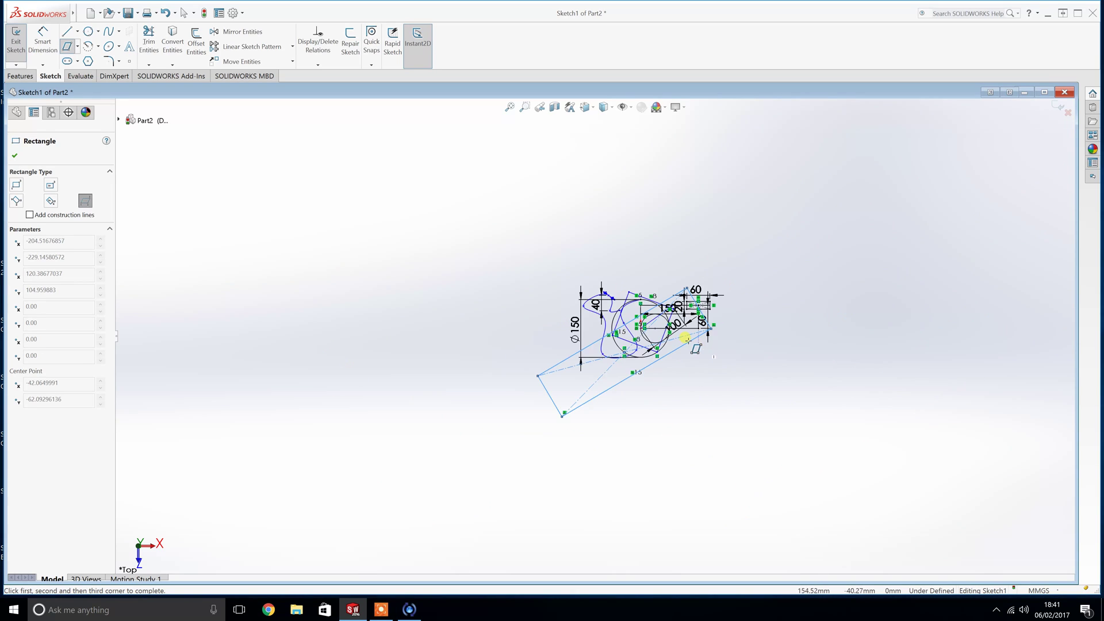
click(744, 407)
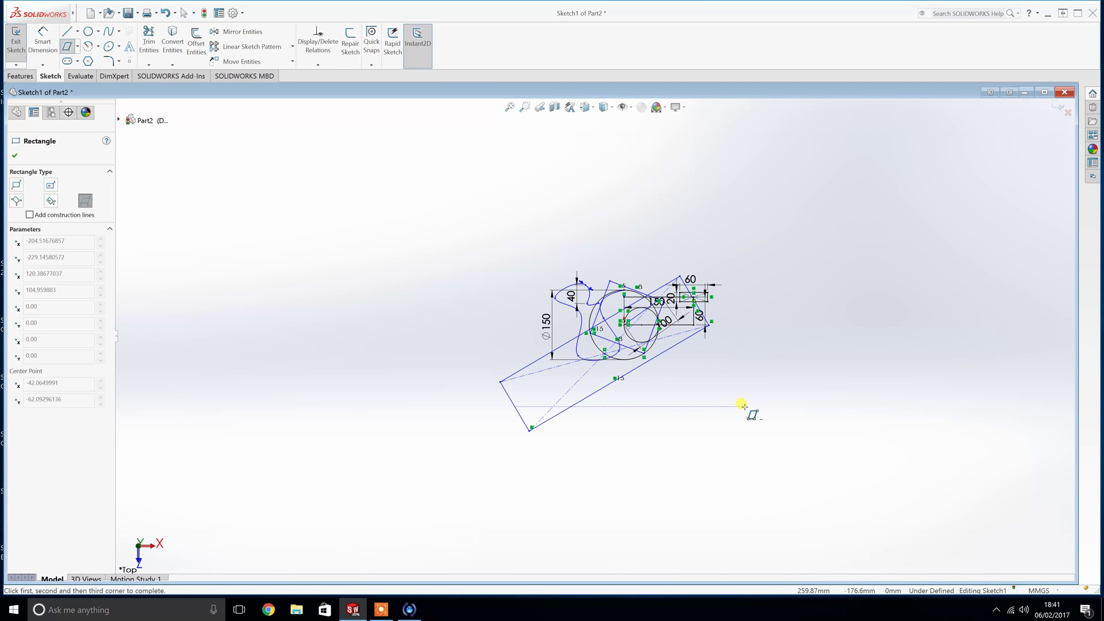
click(905, 407)
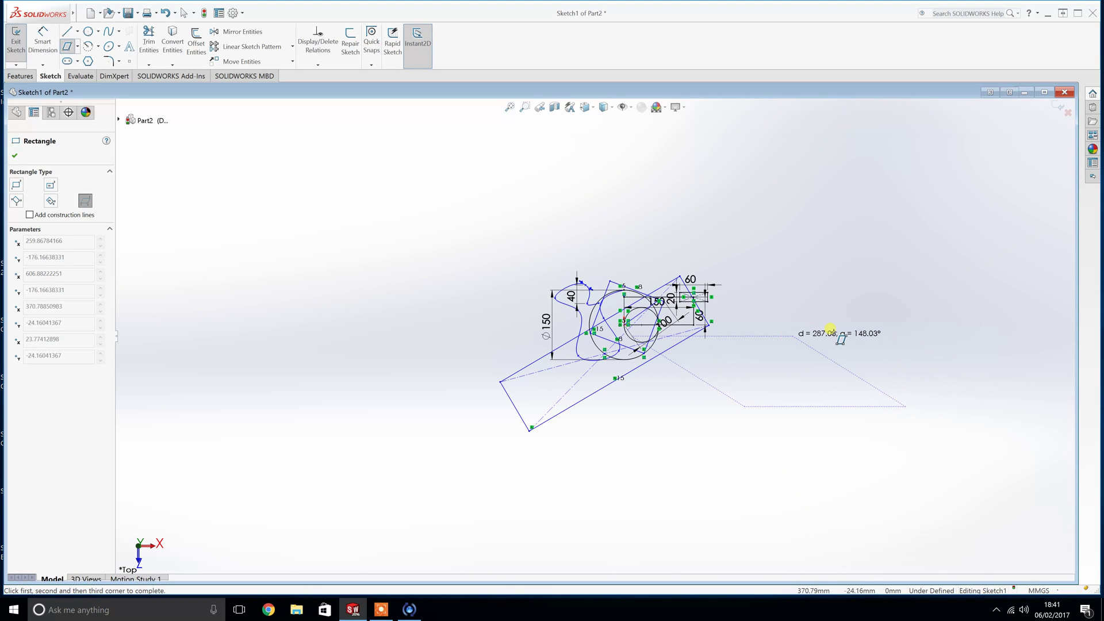
click(972, 335)
- Dimension the angle between the parallelogram's left side and its base, and set it to 45 degrees
click(52, 50)
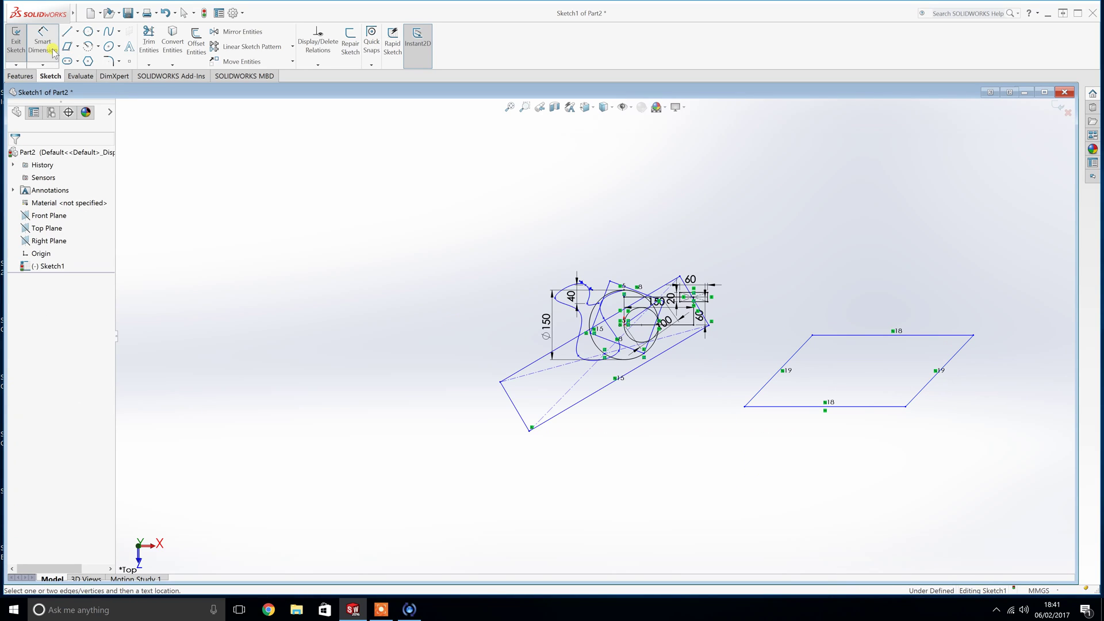
click(776, 378)
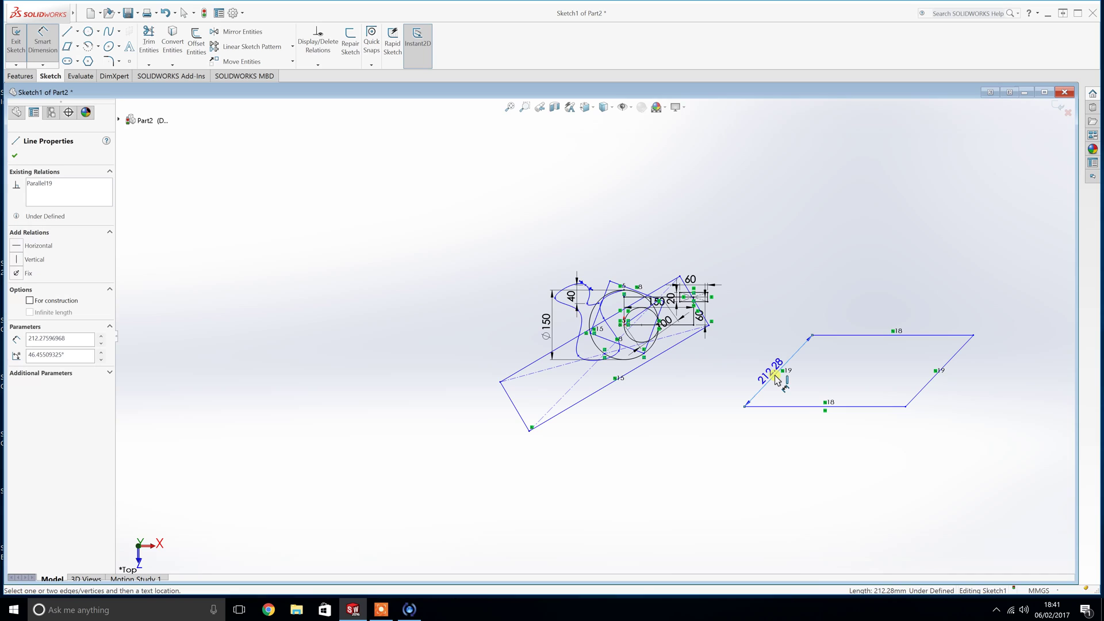
click(788, 407)
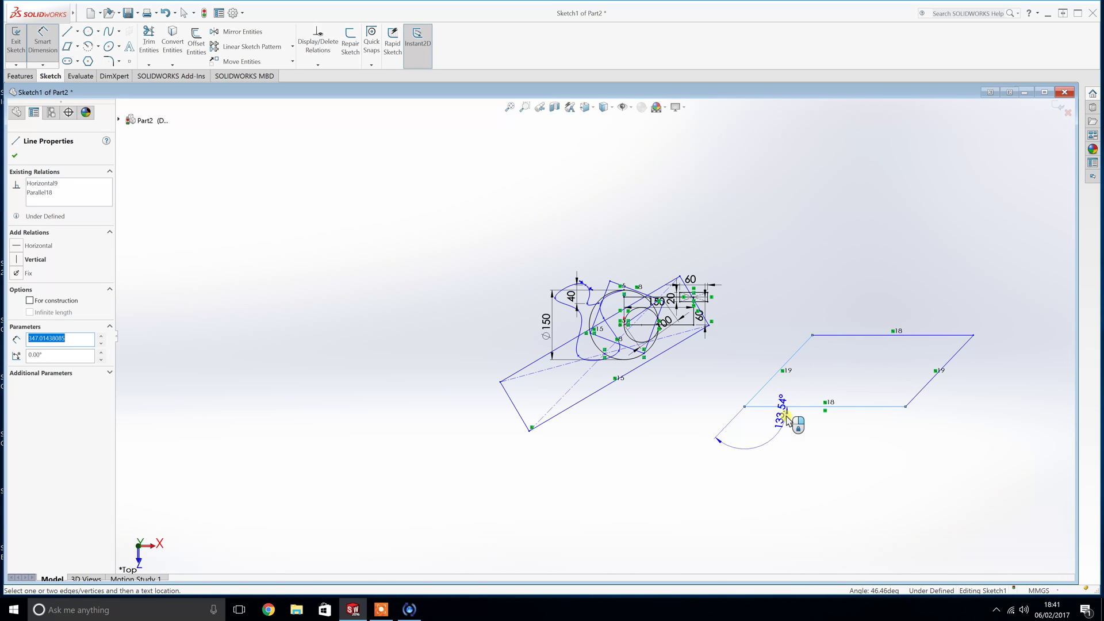
click(853, 387)
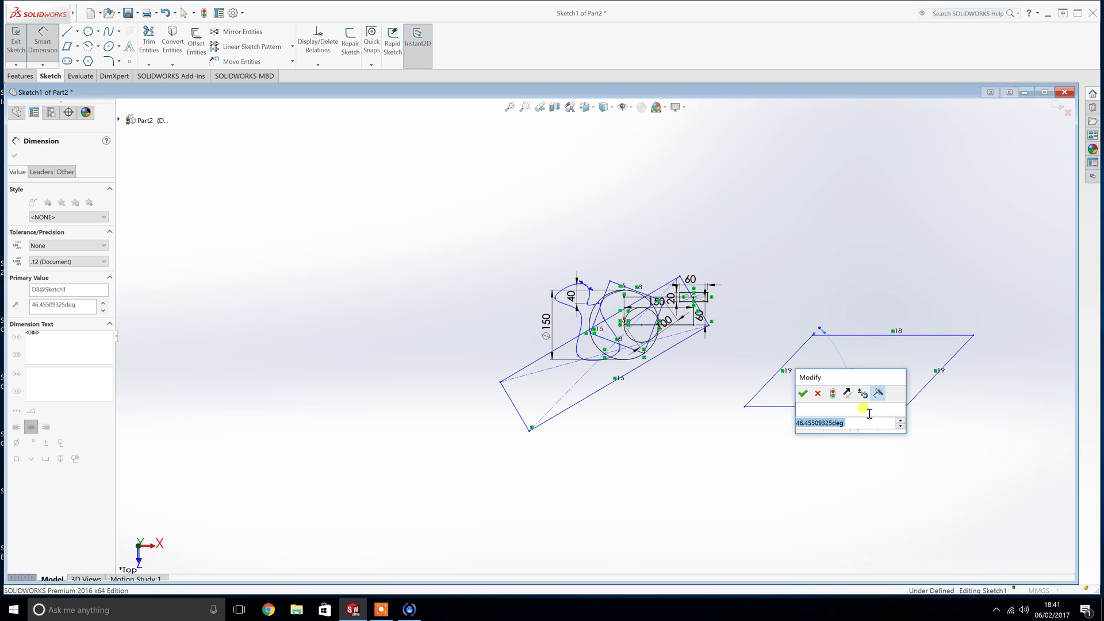
text(45)
key(Return)
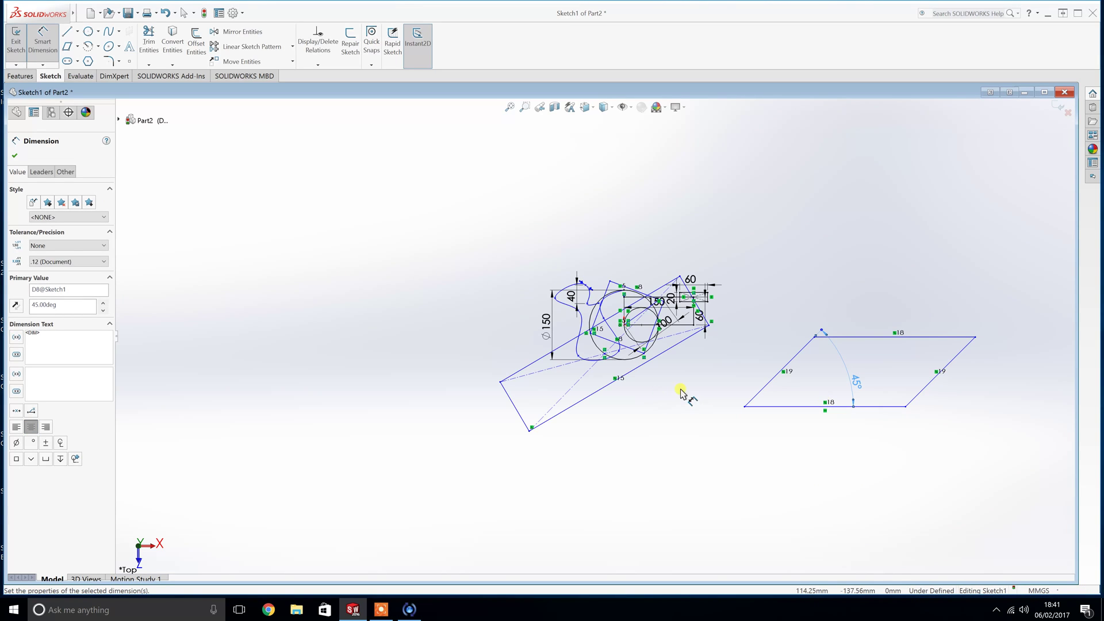
- Sketch a 180 degree centerpoint arc of about 230 mm radius, centred on the parallelogram's lower-right corner and bulging to the right
click(99, 47)
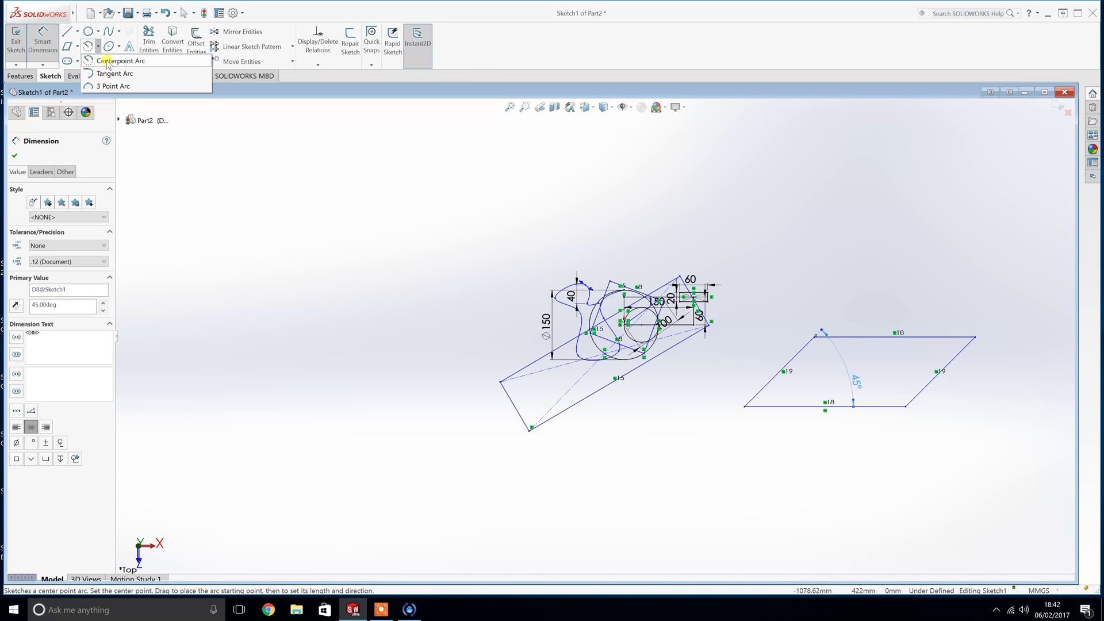
click(115, 61)
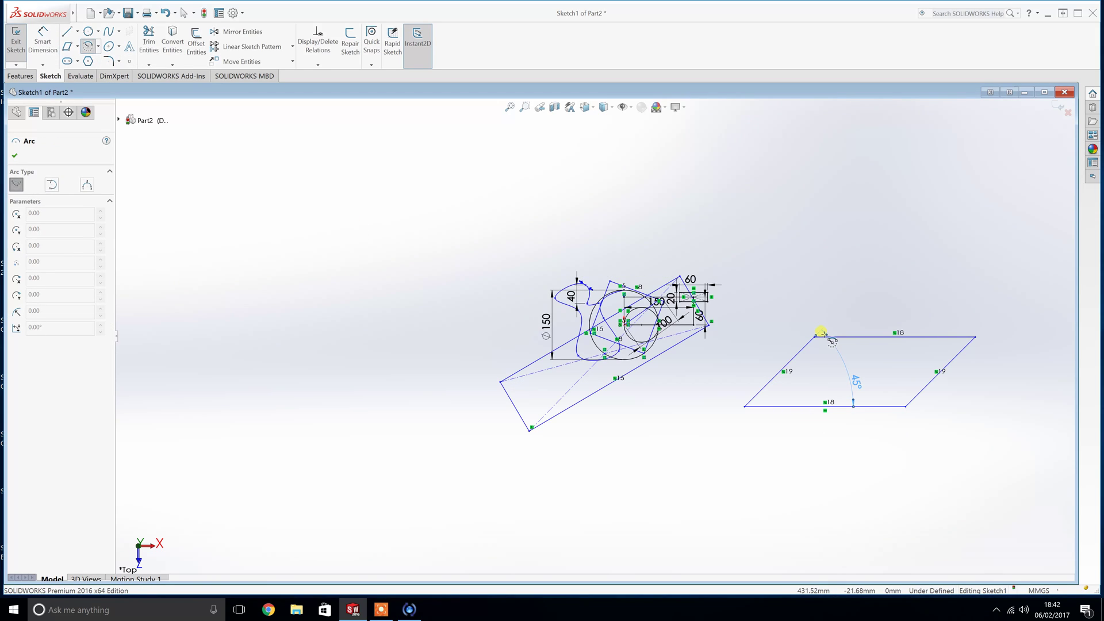
click(906, 406)
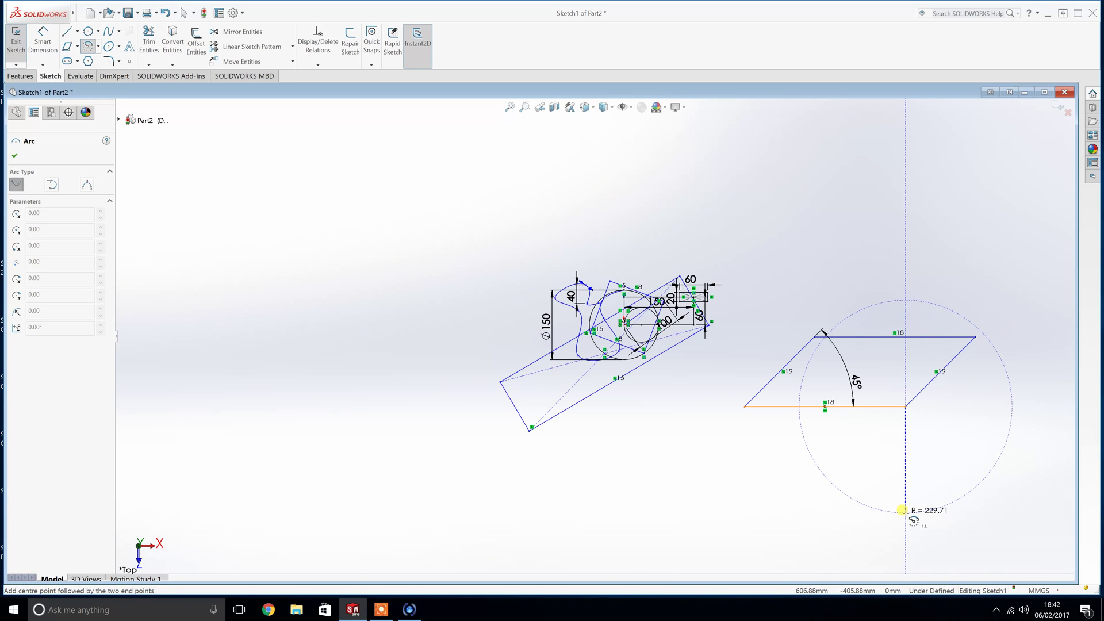
click(903, 511)
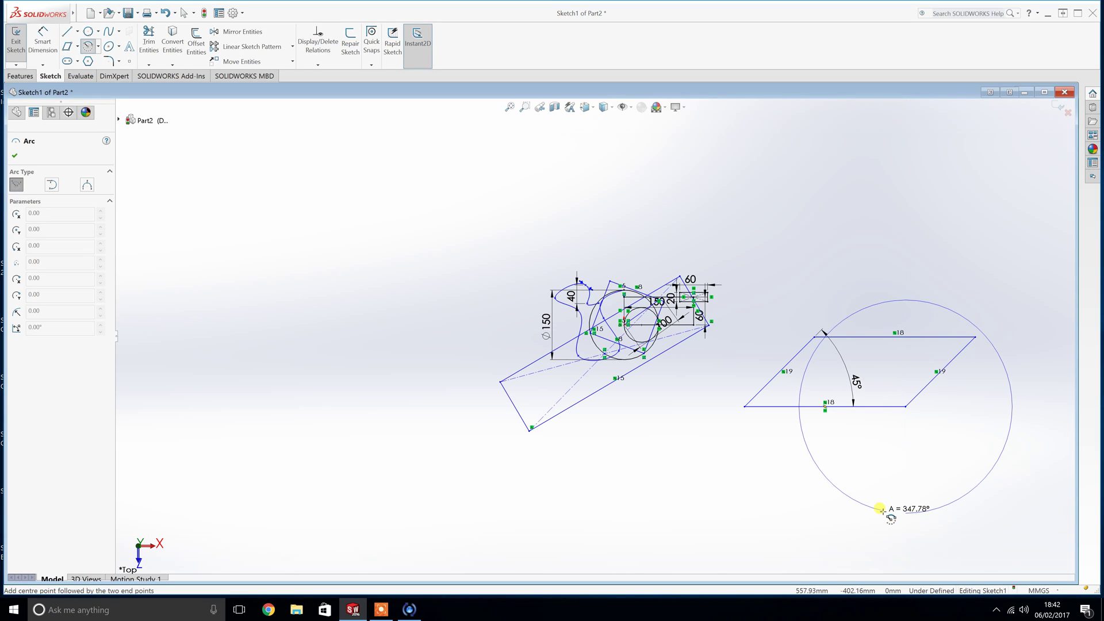
click(904, 317)
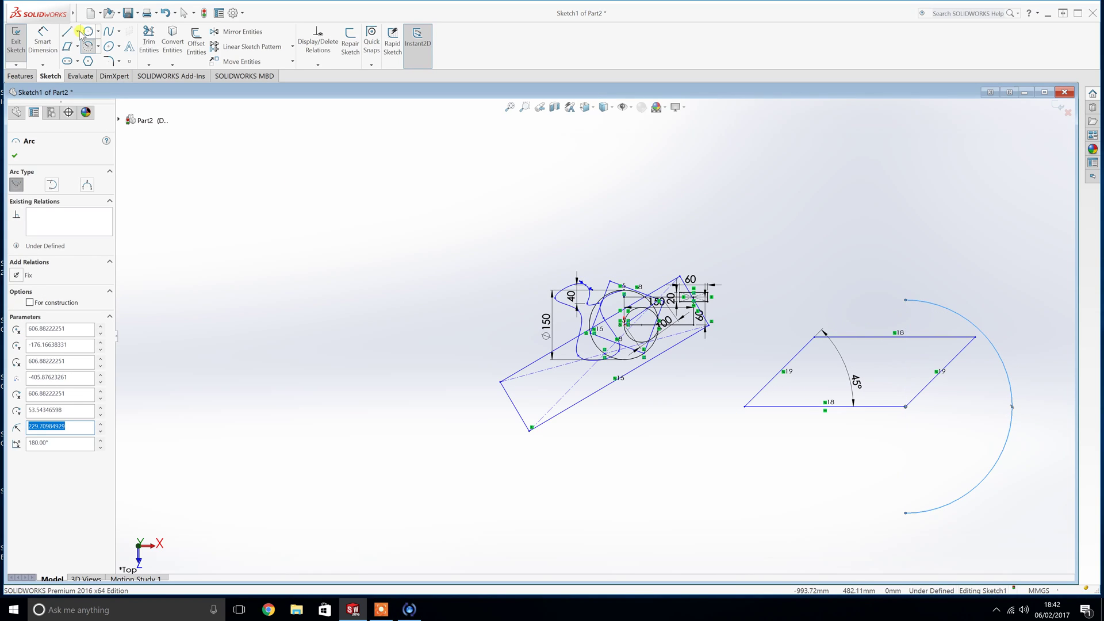
click(42, 54)
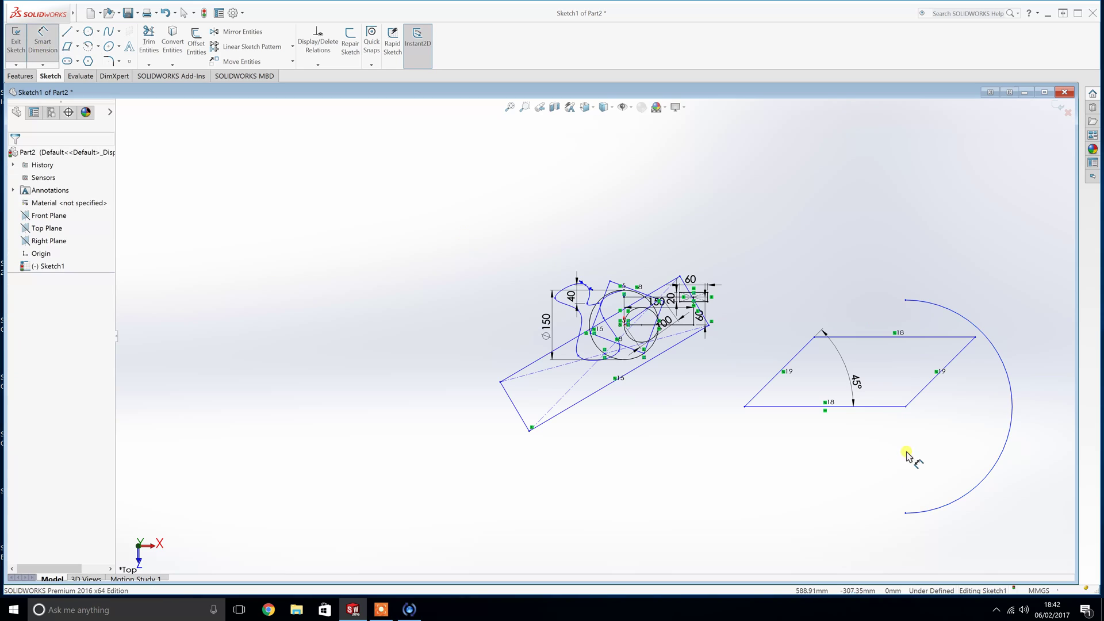
click(939, 308)
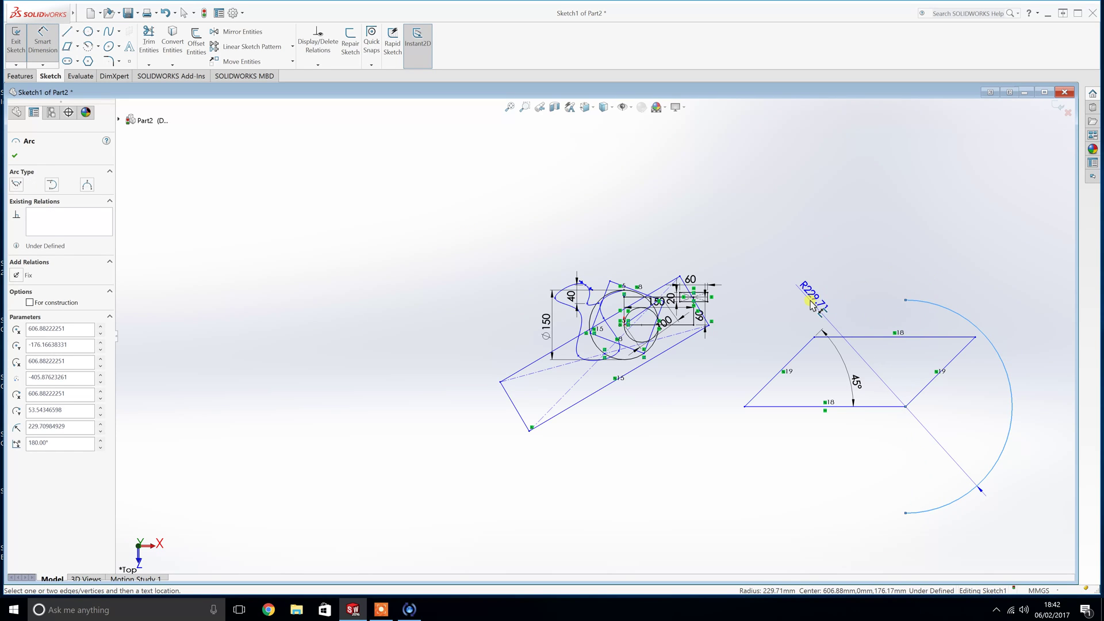
key(Escape)
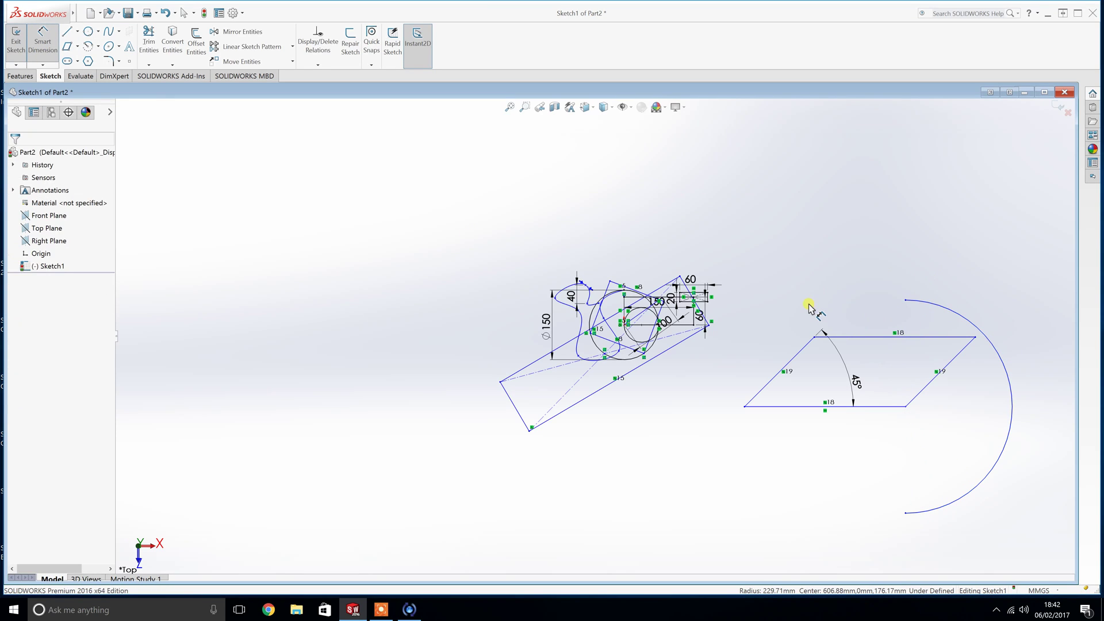
click(97, 50)
click(98, 47)
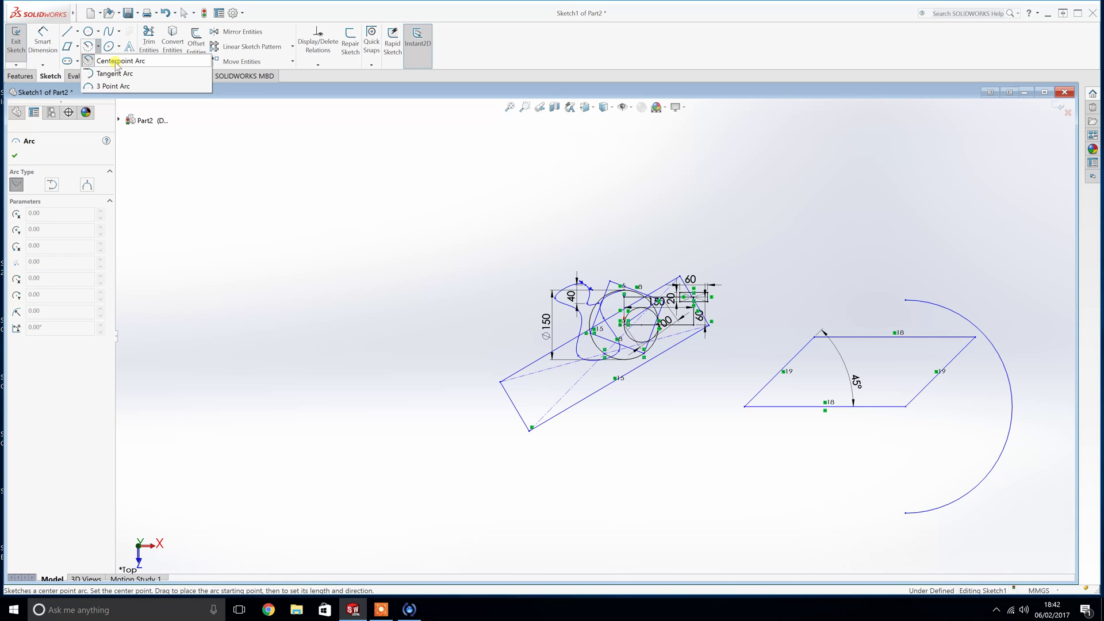
click(120, 61)
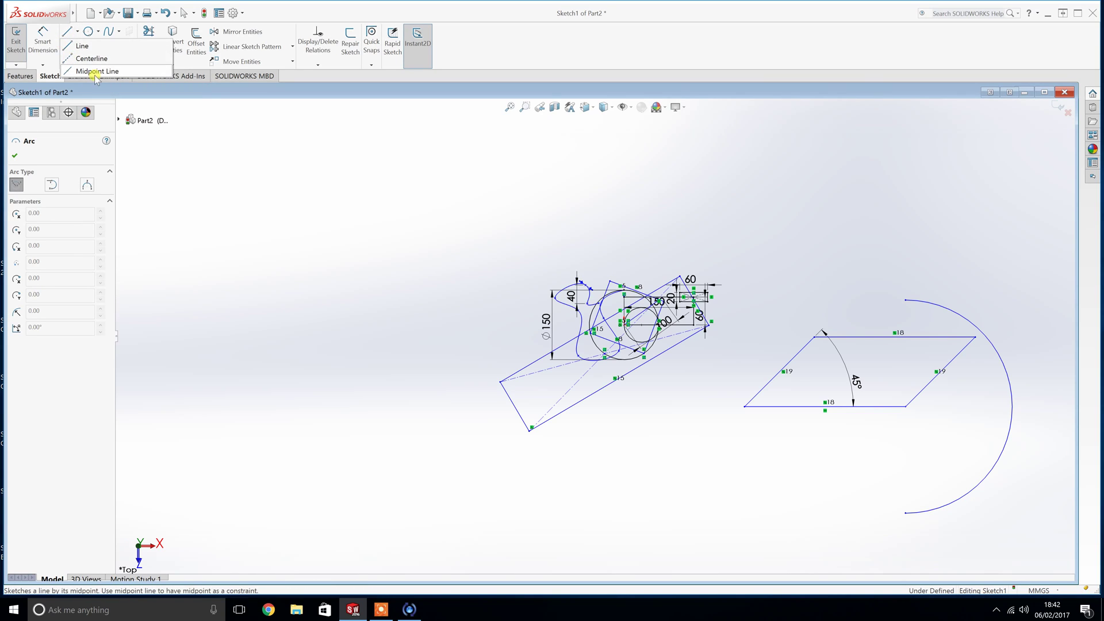
- Sketch a horizontal ellipse to the upper left of the existing geometry, with radii of about 266 mm and 88 mm
key(Escape)
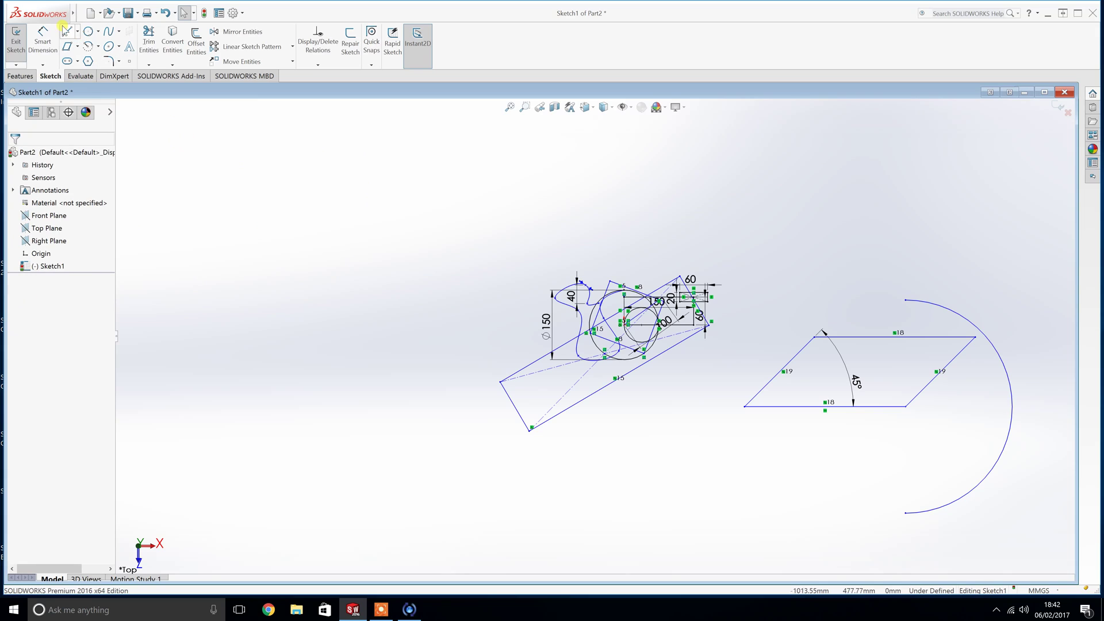
click(120, 47)
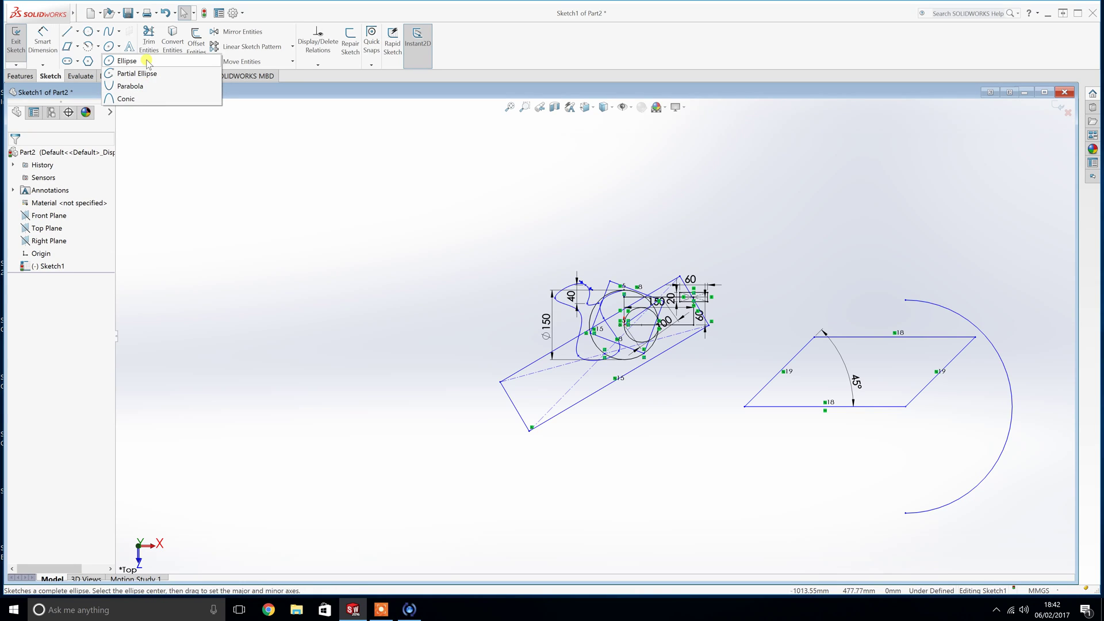
click(149, 101)
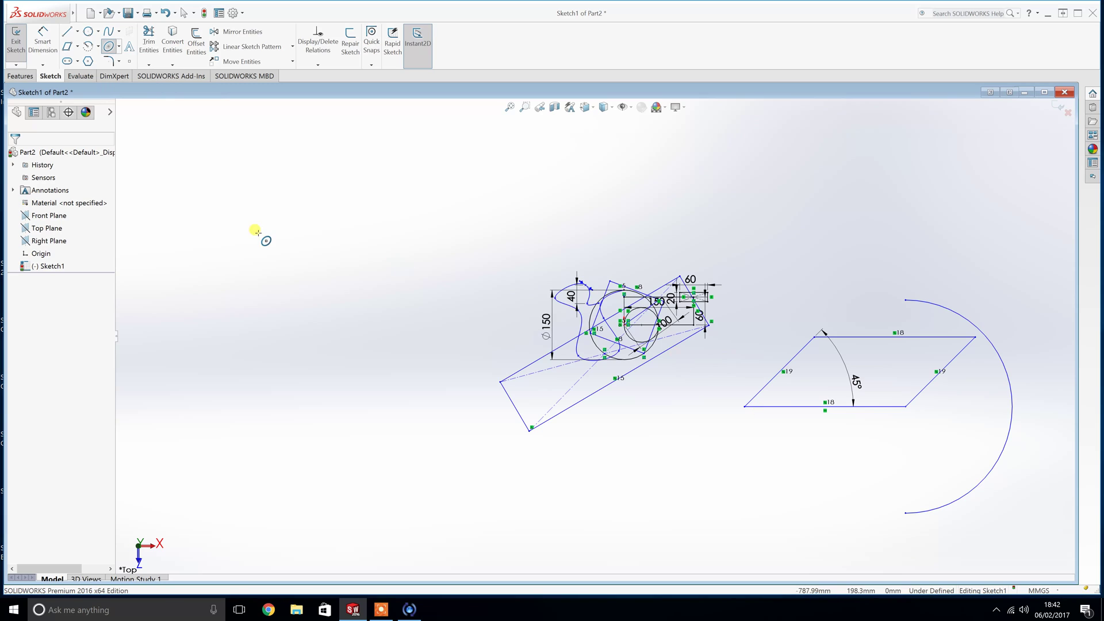
click(314, 249)
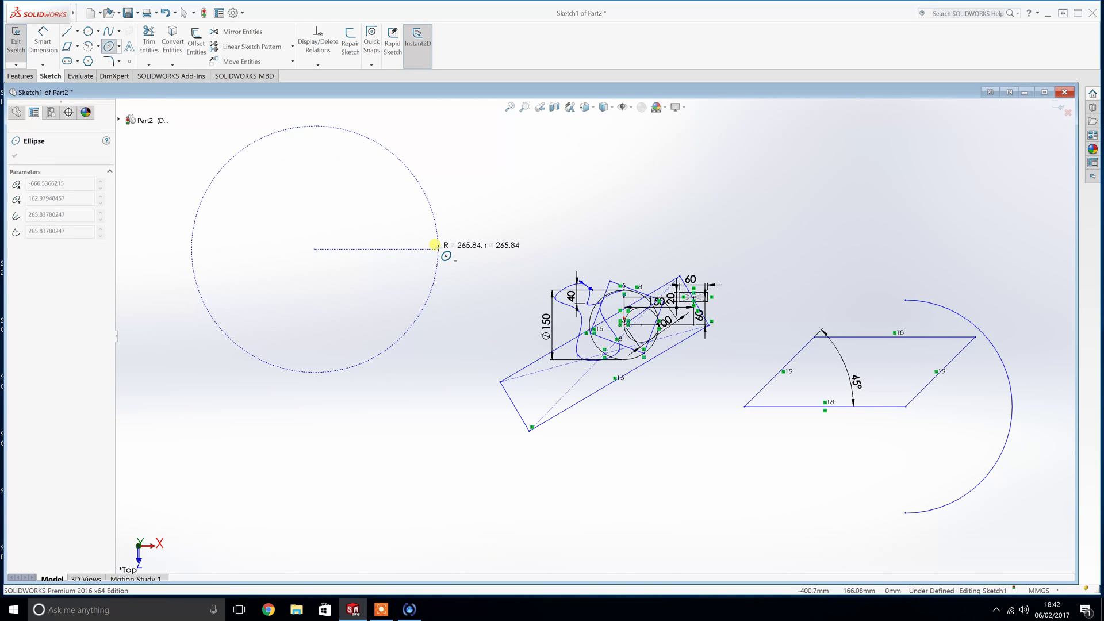
click(437, 248)
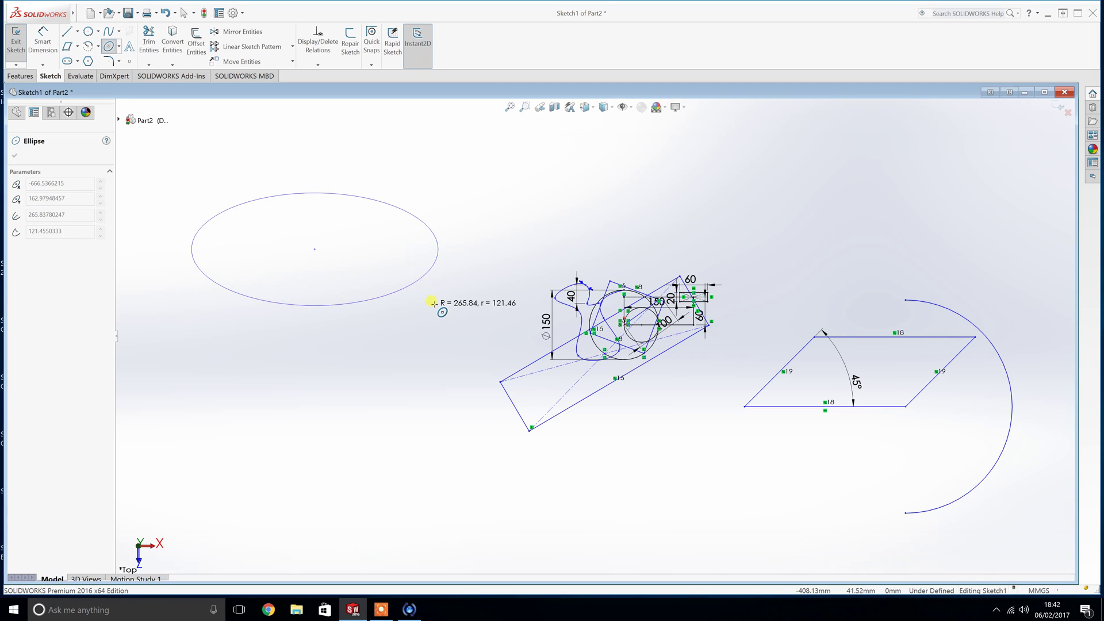
click(423, 289)
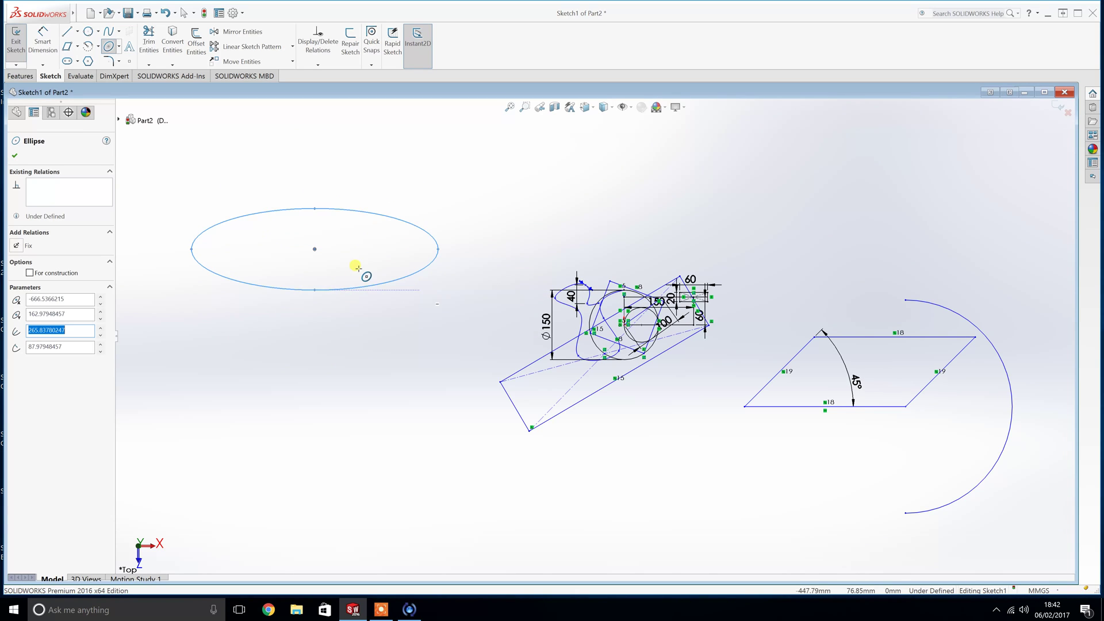
- Dimension the ellipse's height between its top and bottom points, and set it to 175 mm
right_drag(365, 271, 345, 230)
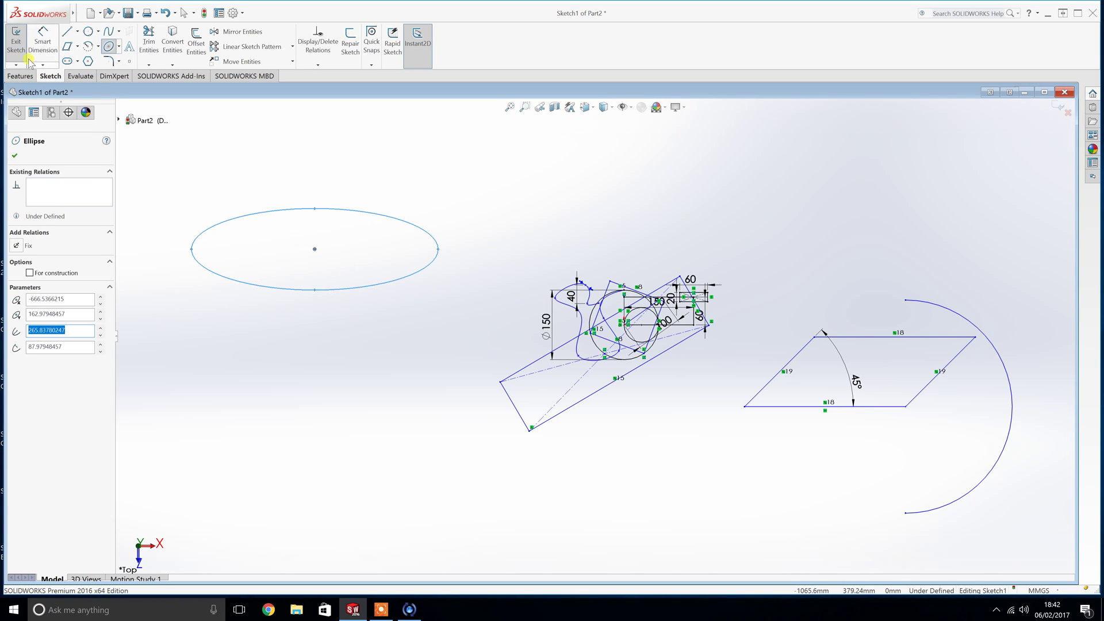
click(315, 209)
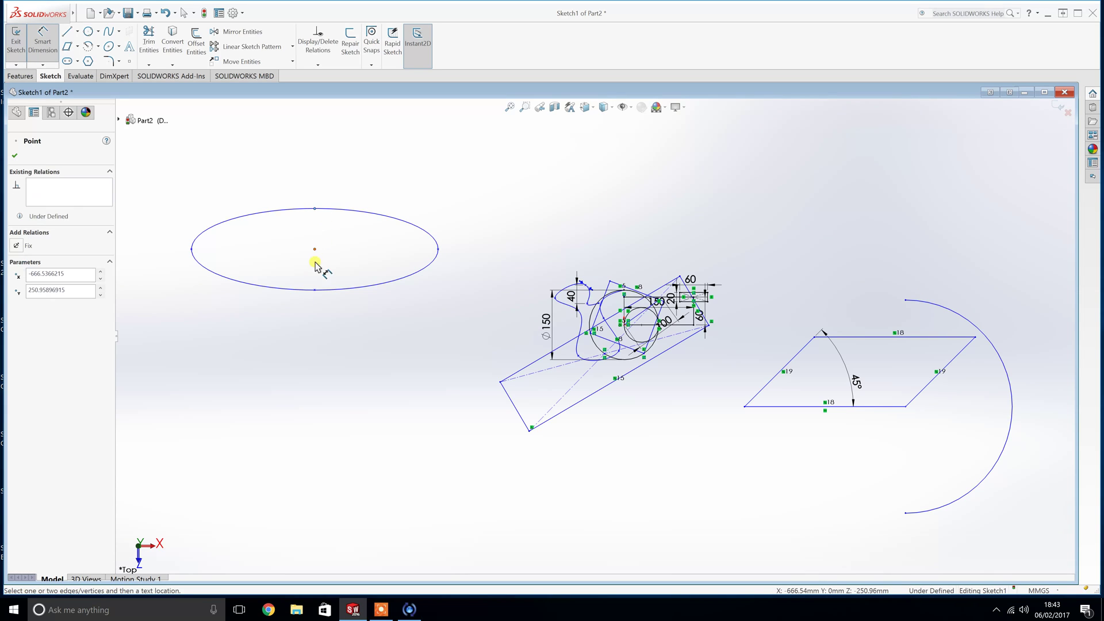
click(314, 290)
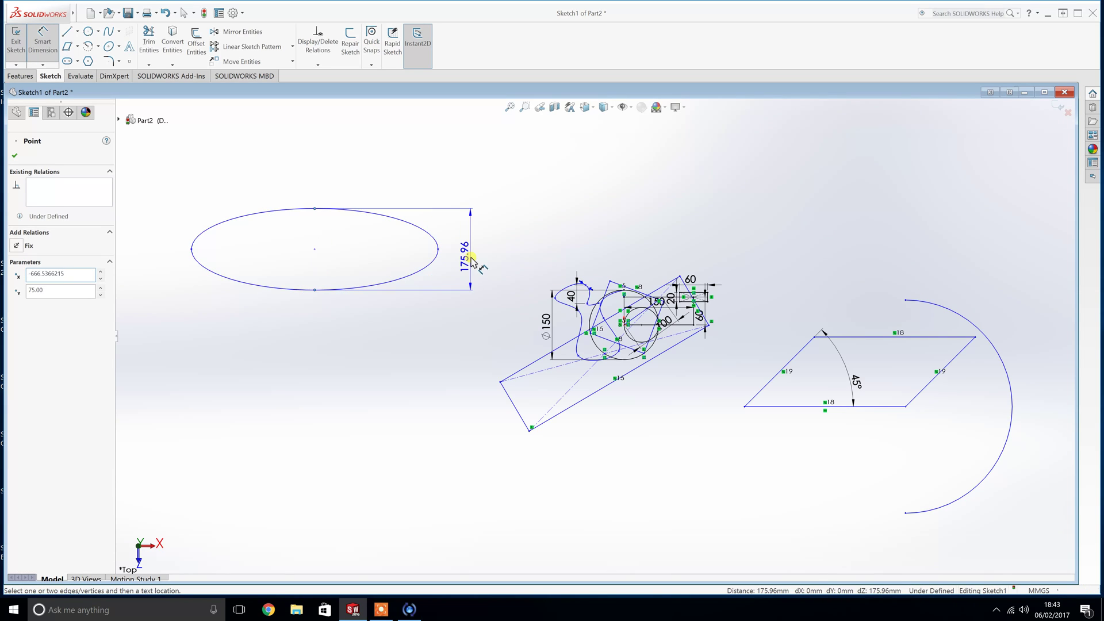
click(470, 263)
text(175)
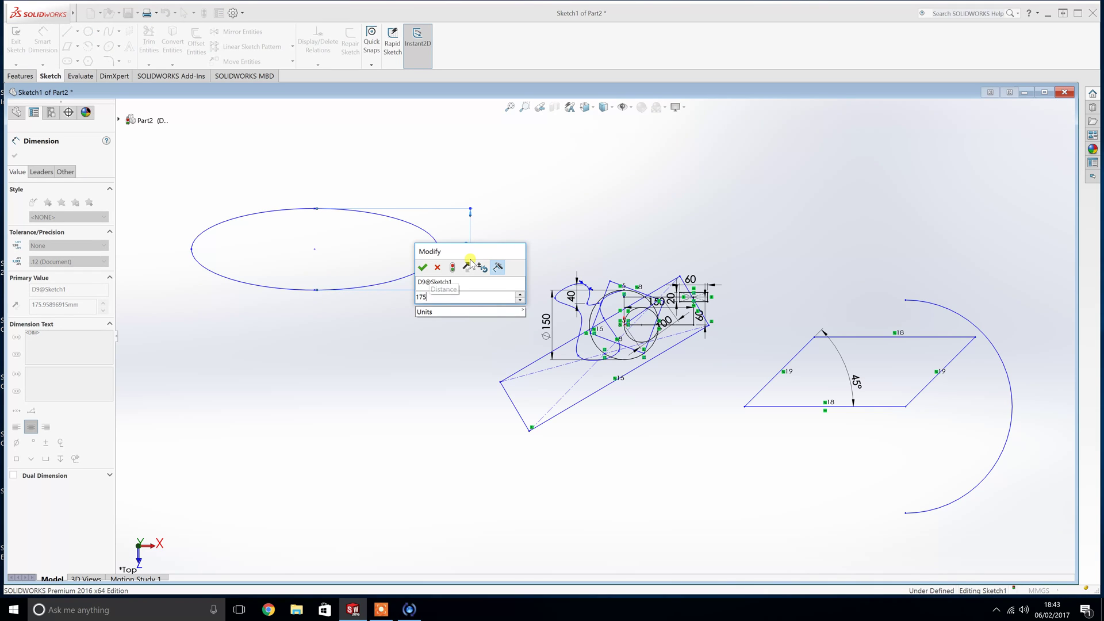
key(Return)
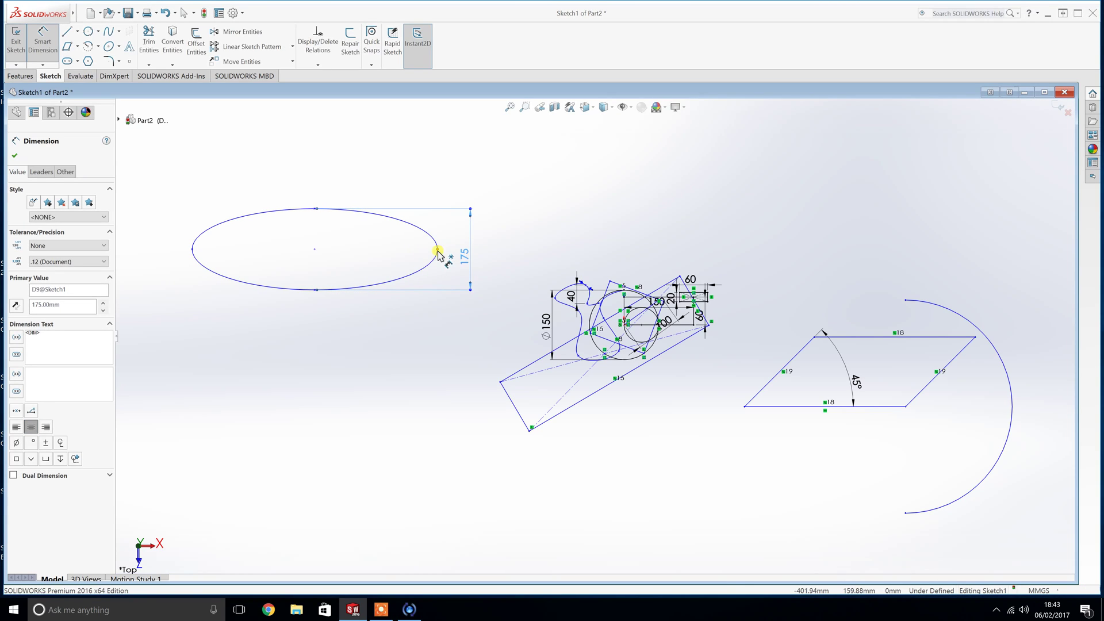
- Dimension the ellipse's width between its left and right end points, placed below it, and set it to 500 mm
click(437, 250)
click(193, 253)
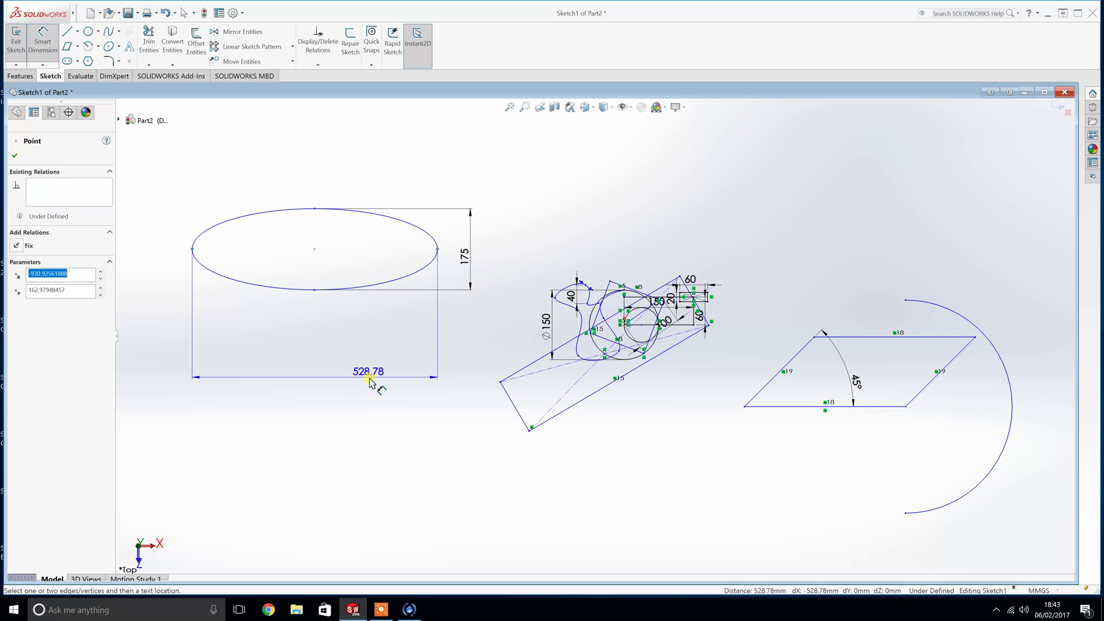
click(376, 387)
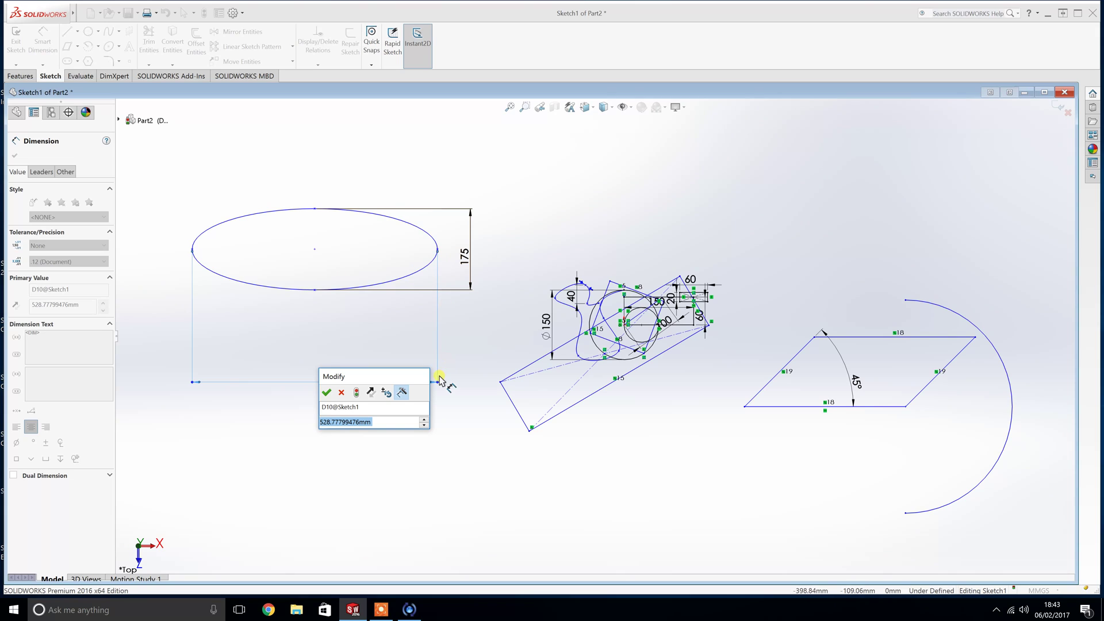
text(500)
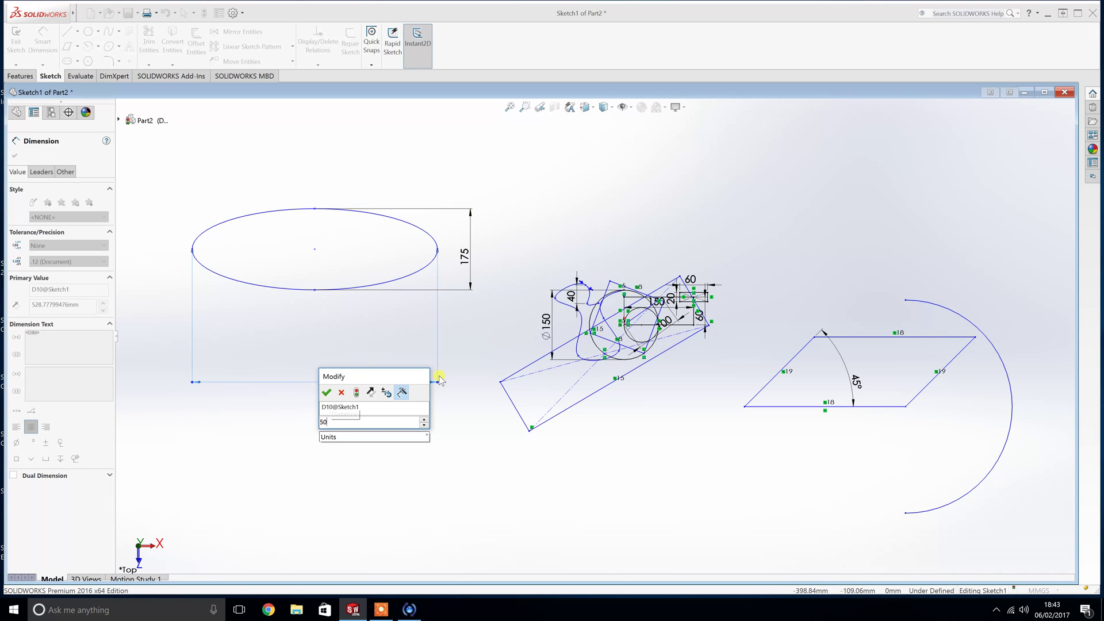
key(Return)
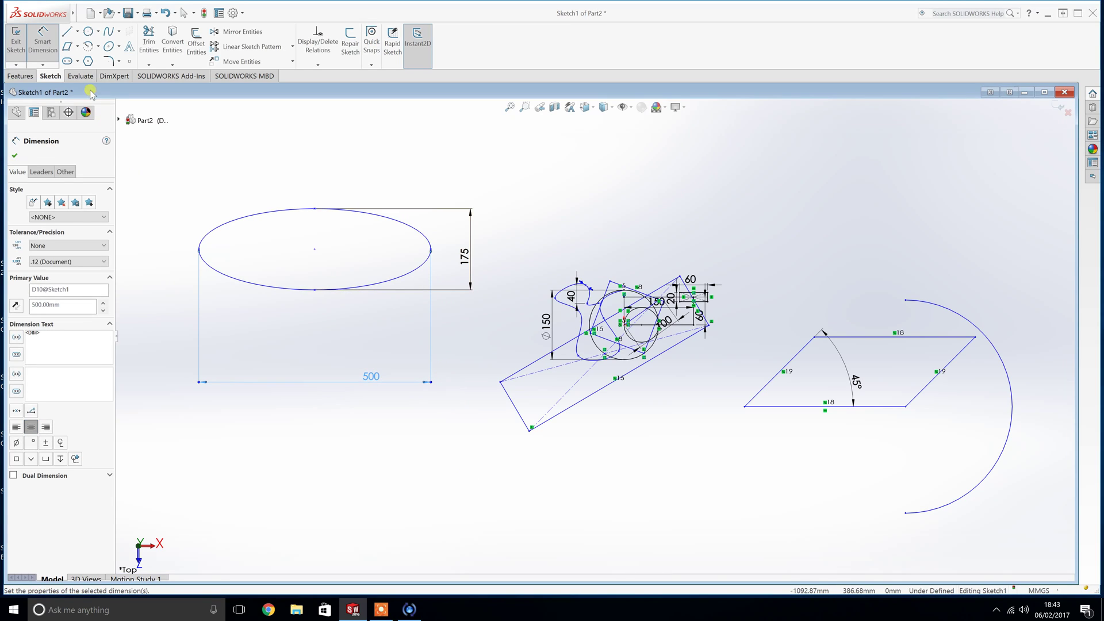
- Sketch a downward-opening parabola with its focus at the ellipse's centre, its apex about 64 mm above, and both ends below the ellipse
click(119, 46)
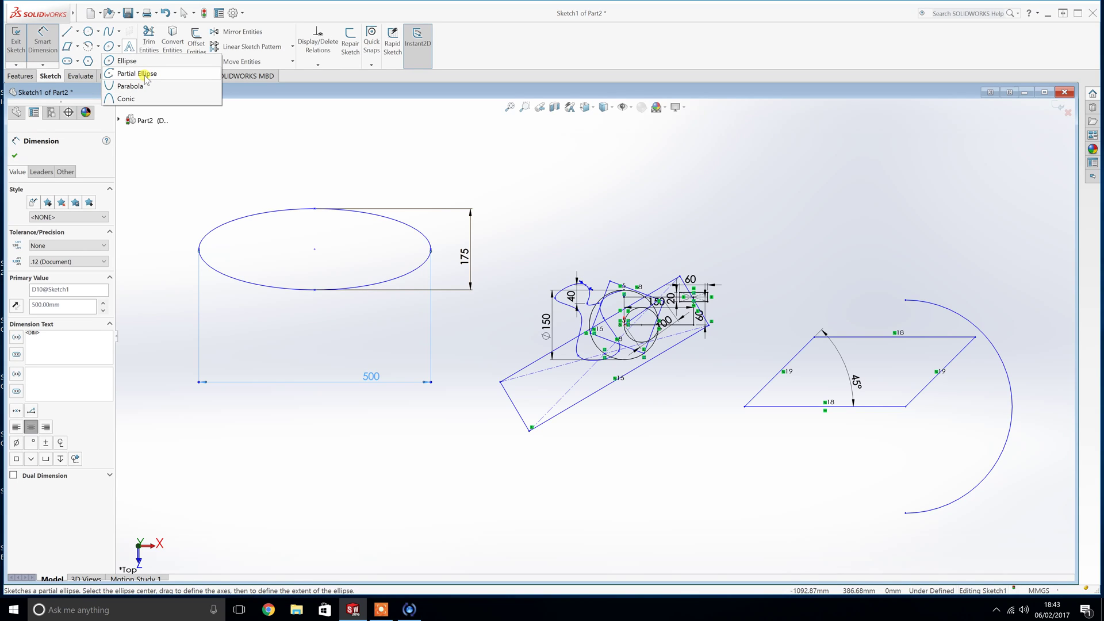
click(131, 85)
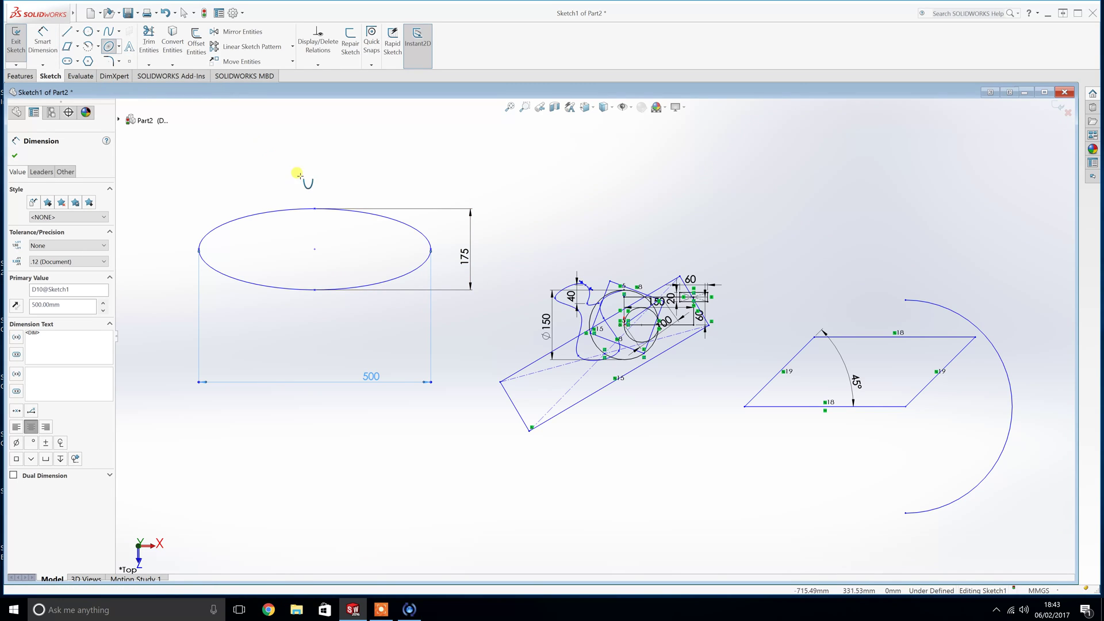
click(314, 249)
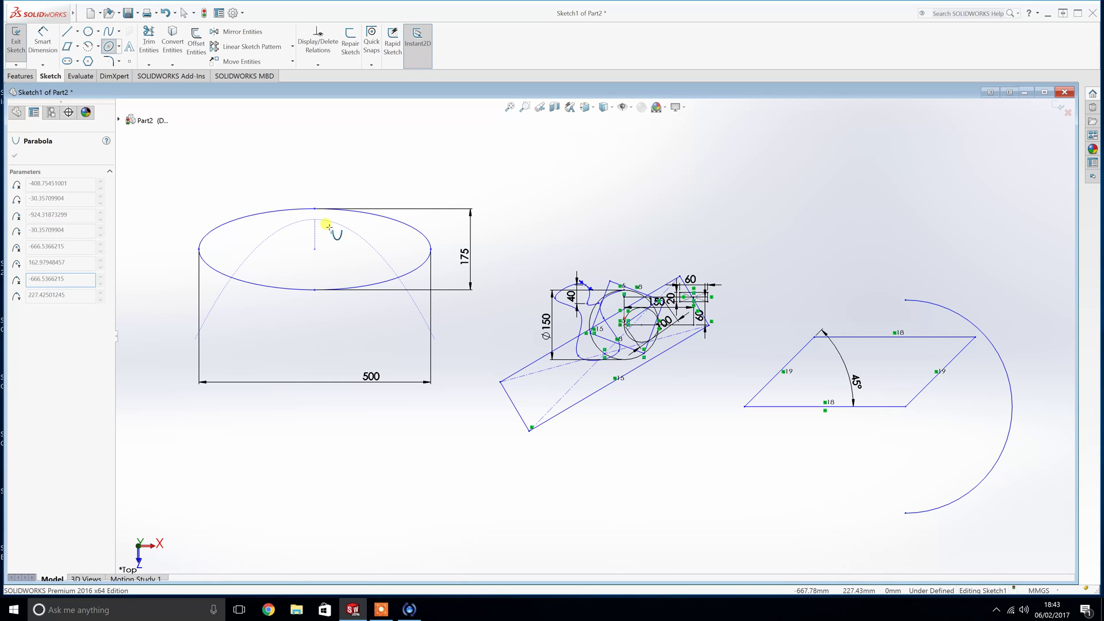
click(313, 218)
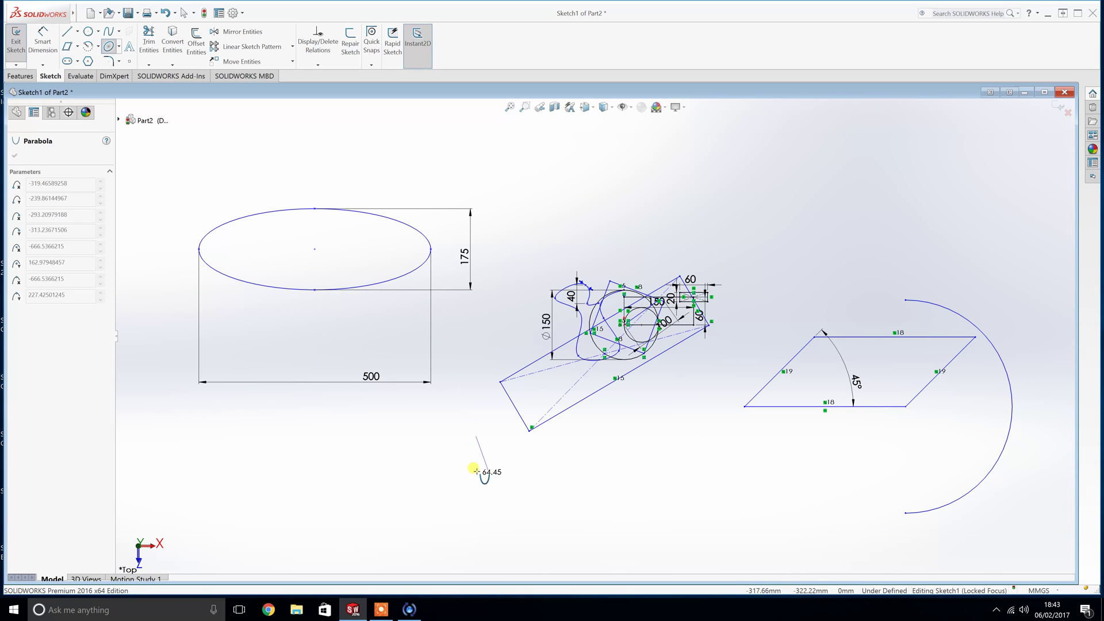
click(230, 394)
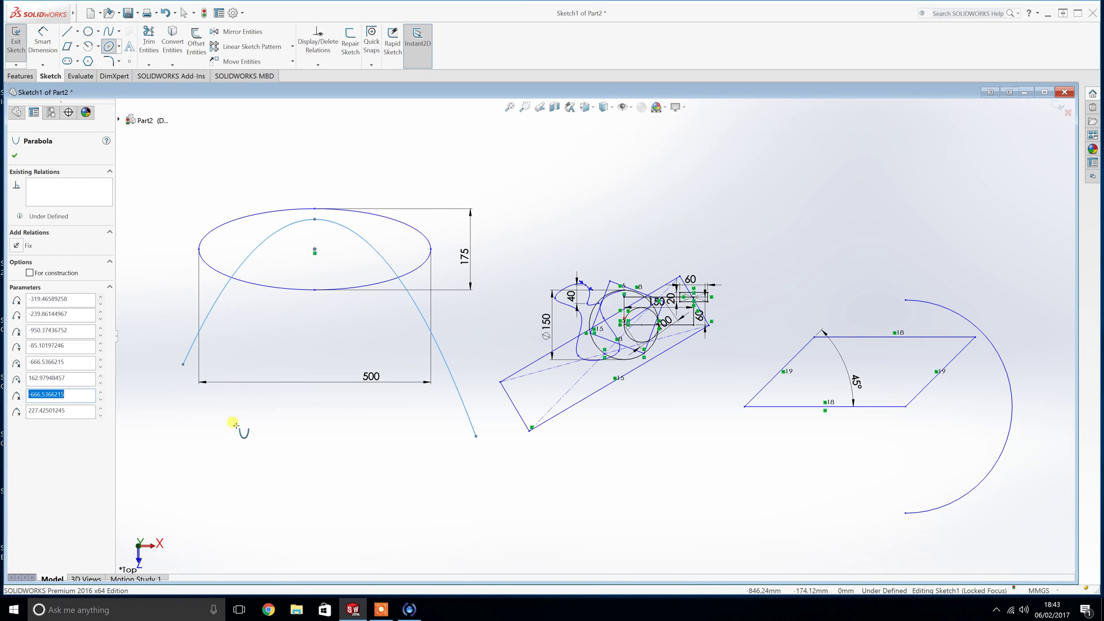
- Sketch a conic from the ellipse's centre to a point just above the 500 mm dimension line, bulging toward the lower left
click(119, 47)
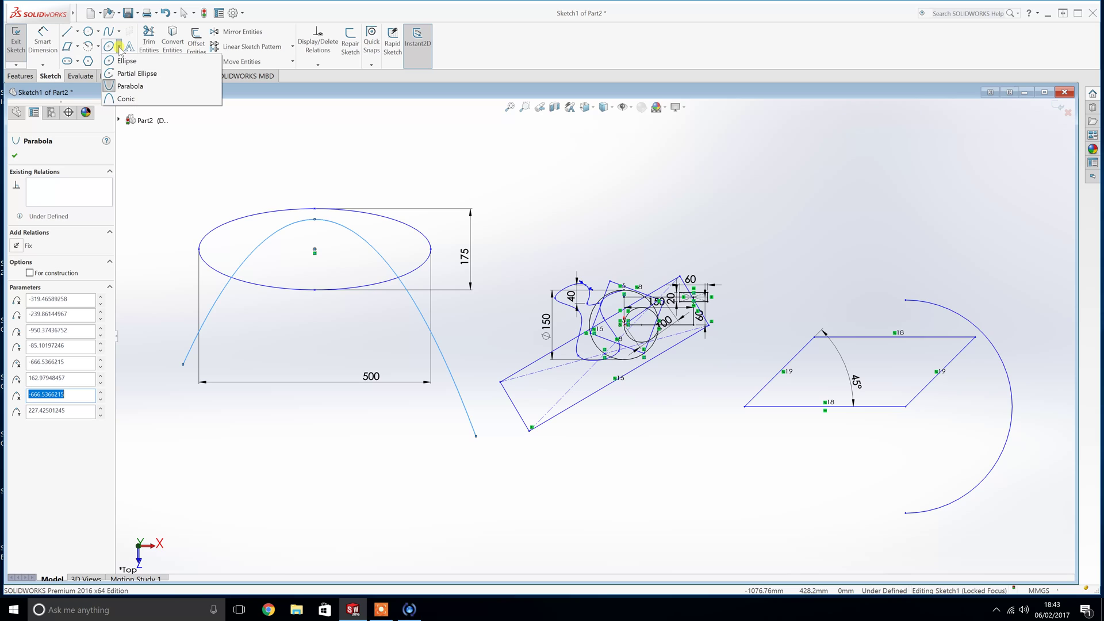
click(126, 99)
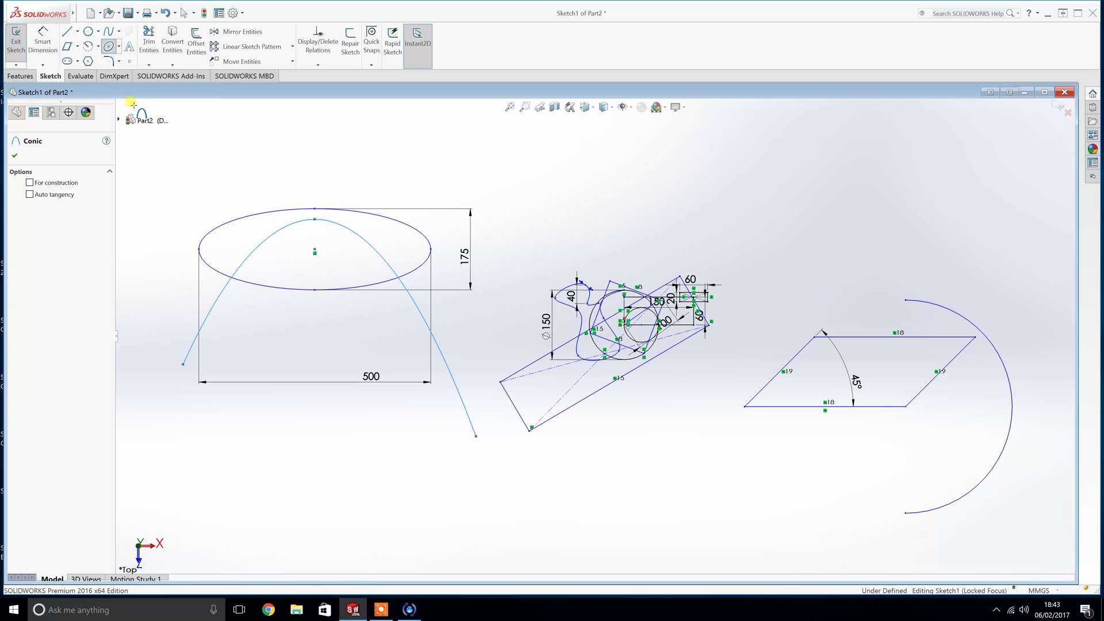
click(314, 250)
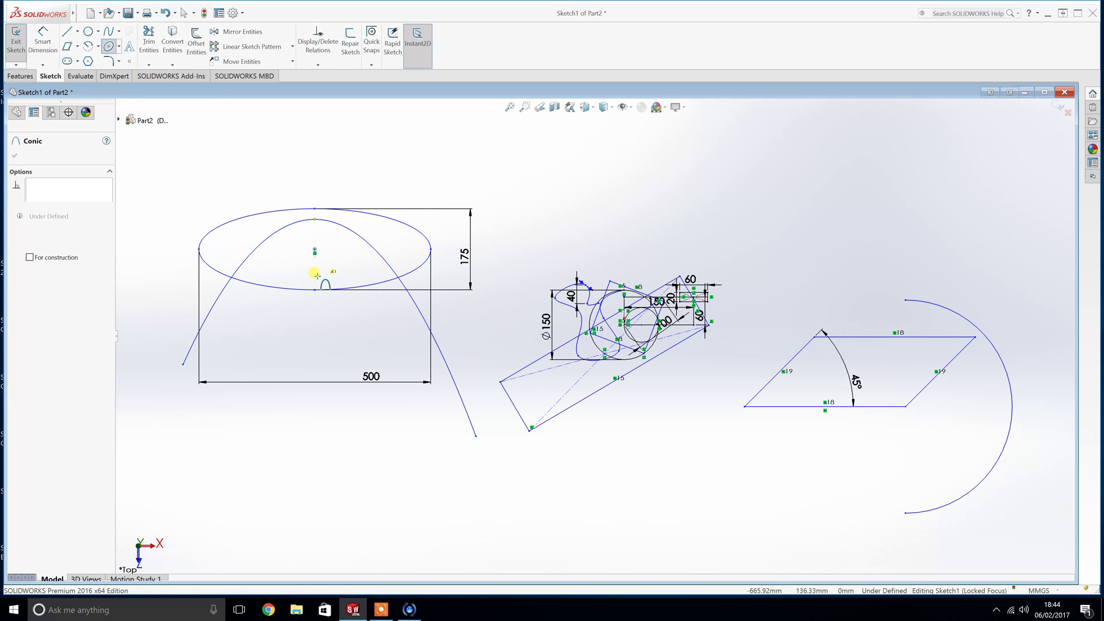
click(312, 372)
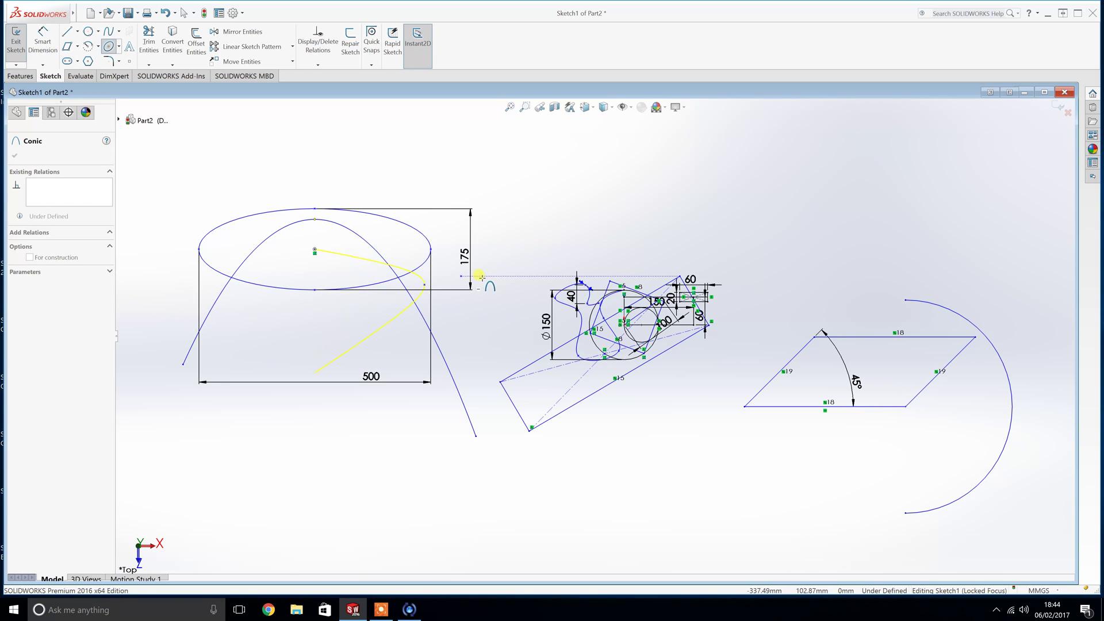
click(228, 427)
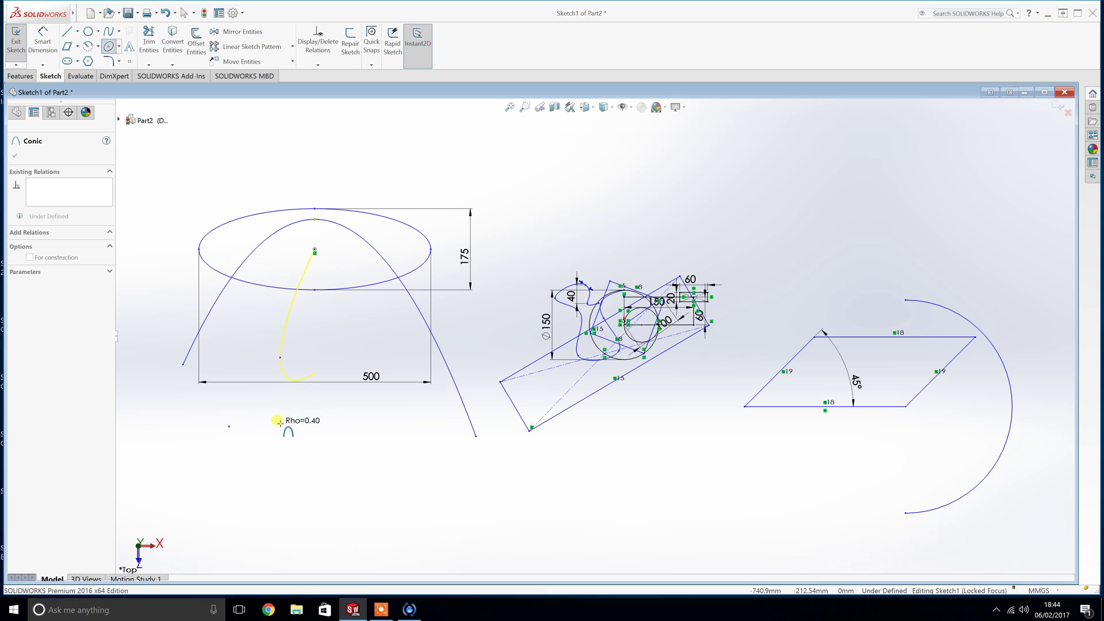
click(271, 373)
key(Escape)
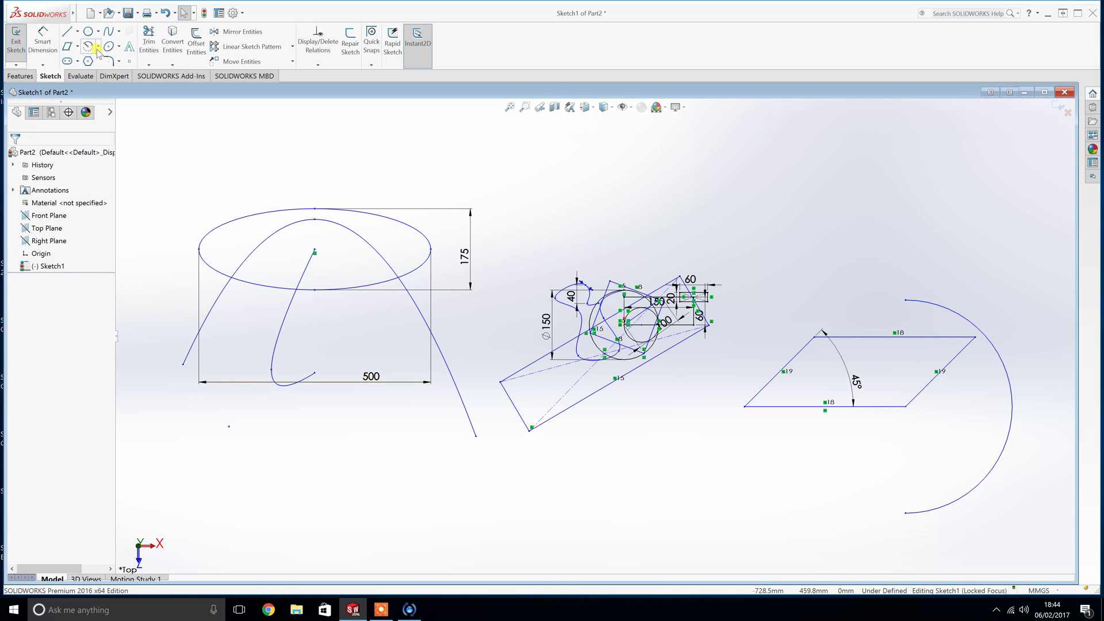
- Sketch a horizontal straight slot above the 150 mm circle, about 345 mm between centres and 191 mm wide
click(118, 47)
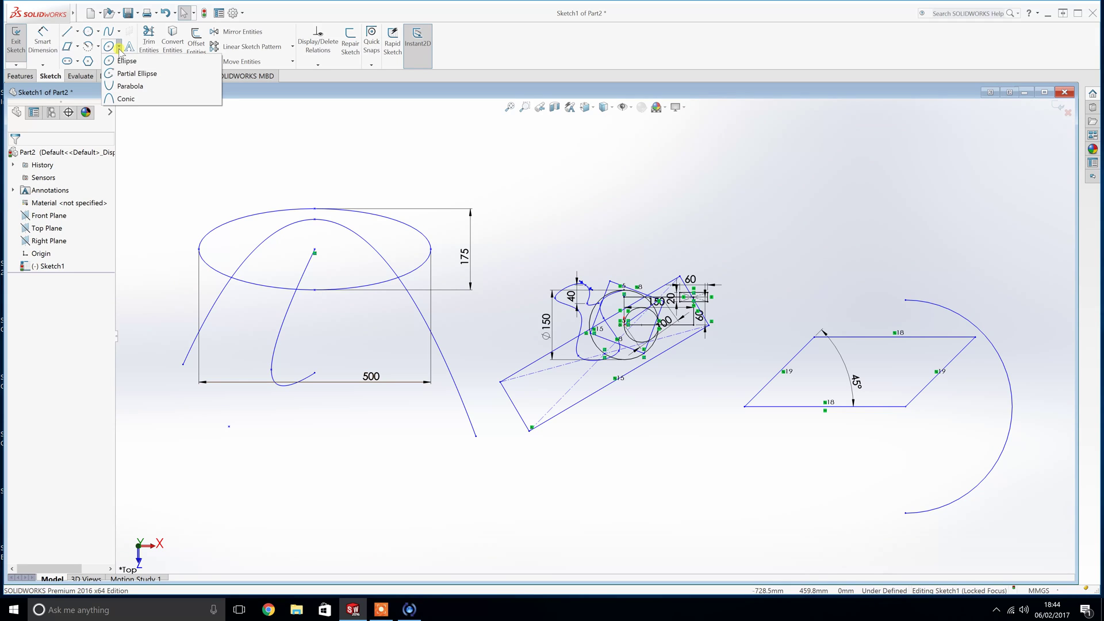
click(78, 61)
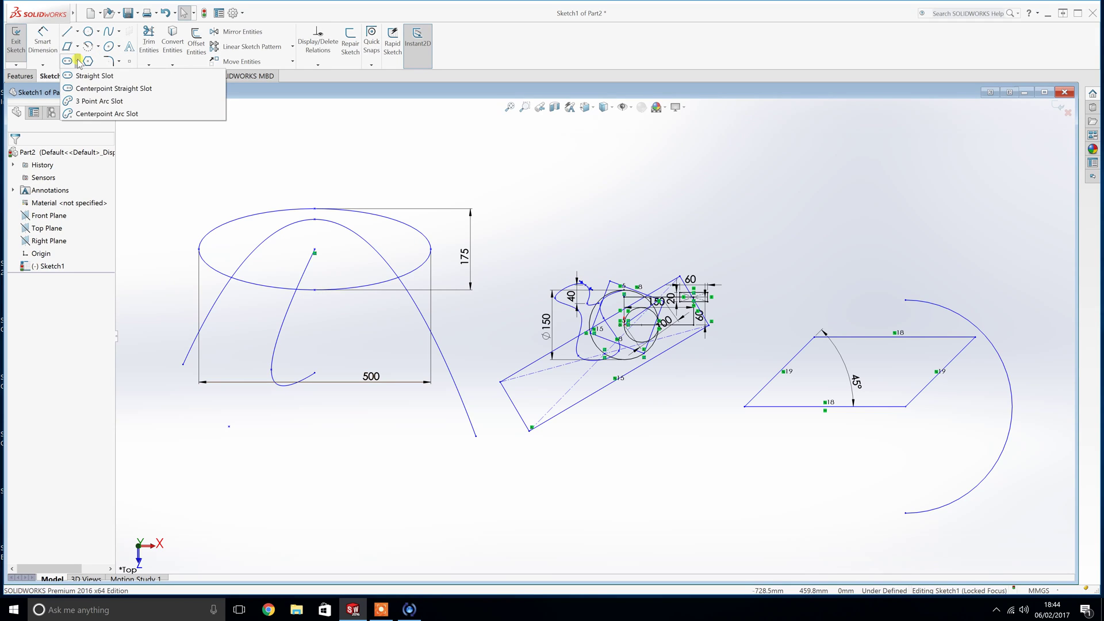
click(78, 61)
click(78, 61)
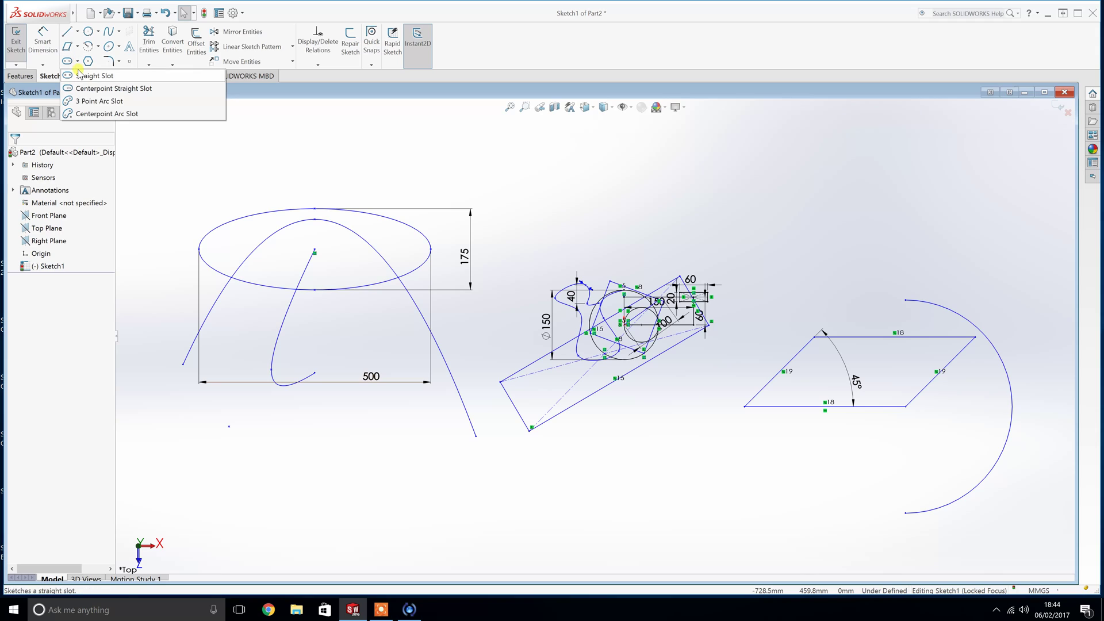
click(94, 75)
click(506, 192)
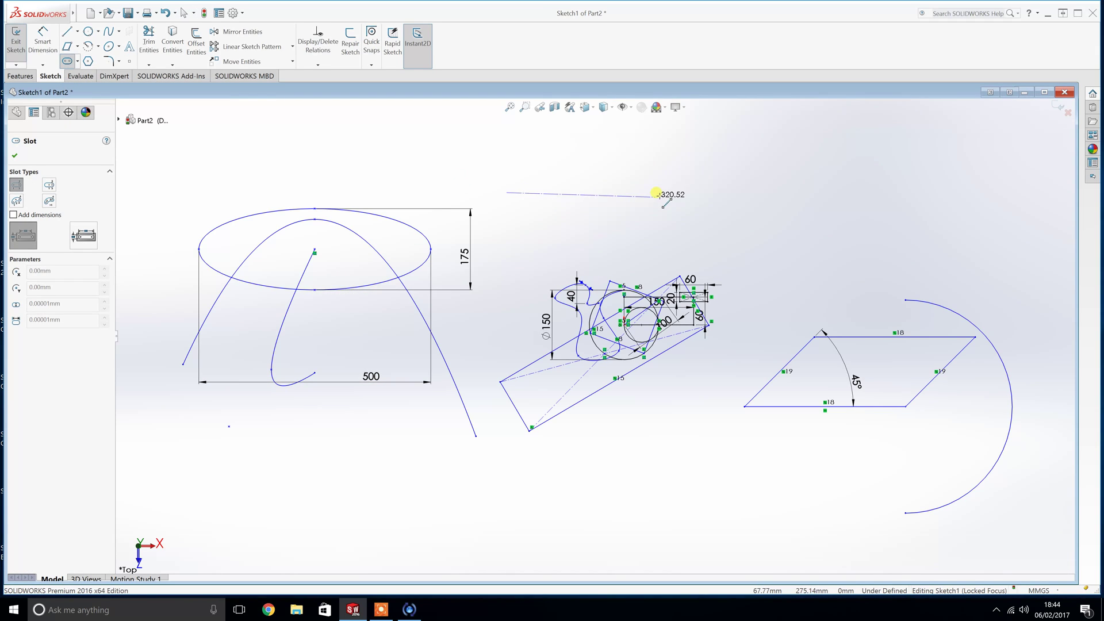
click(666, 193)
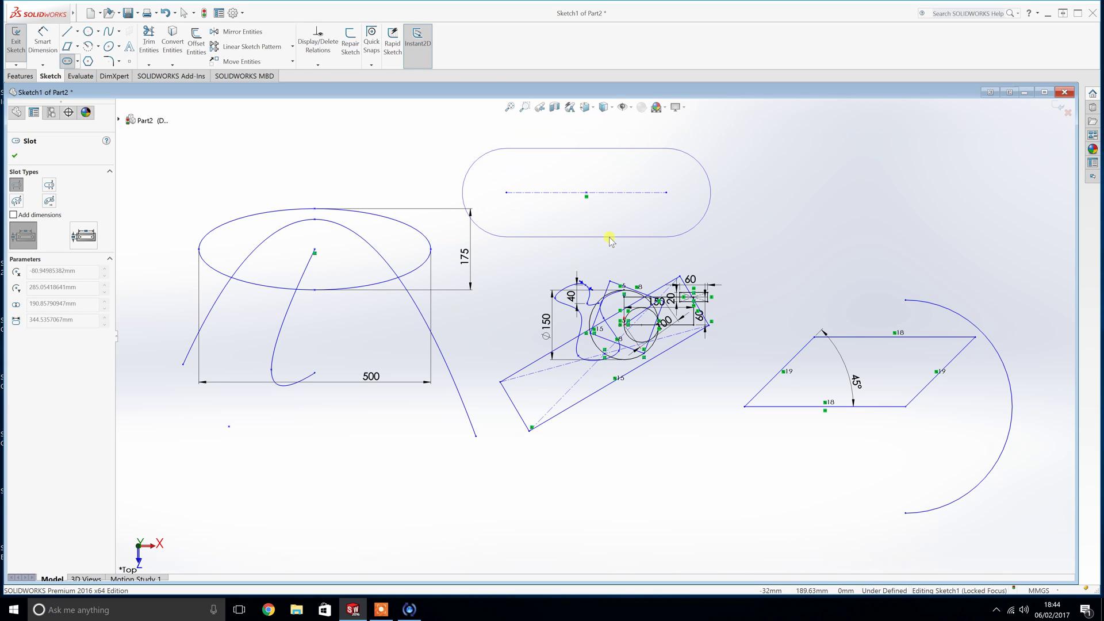
click(610, 237)
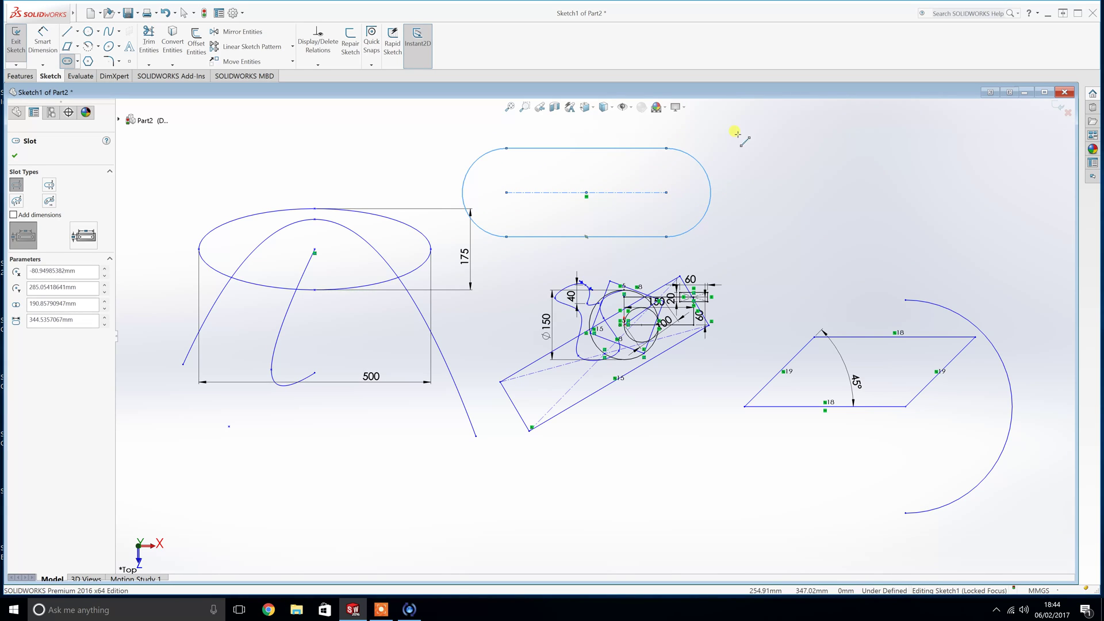
- Dimension the length of the slot's upper straight edge, placed above it, and set it to 300 mm
click(51, 37)
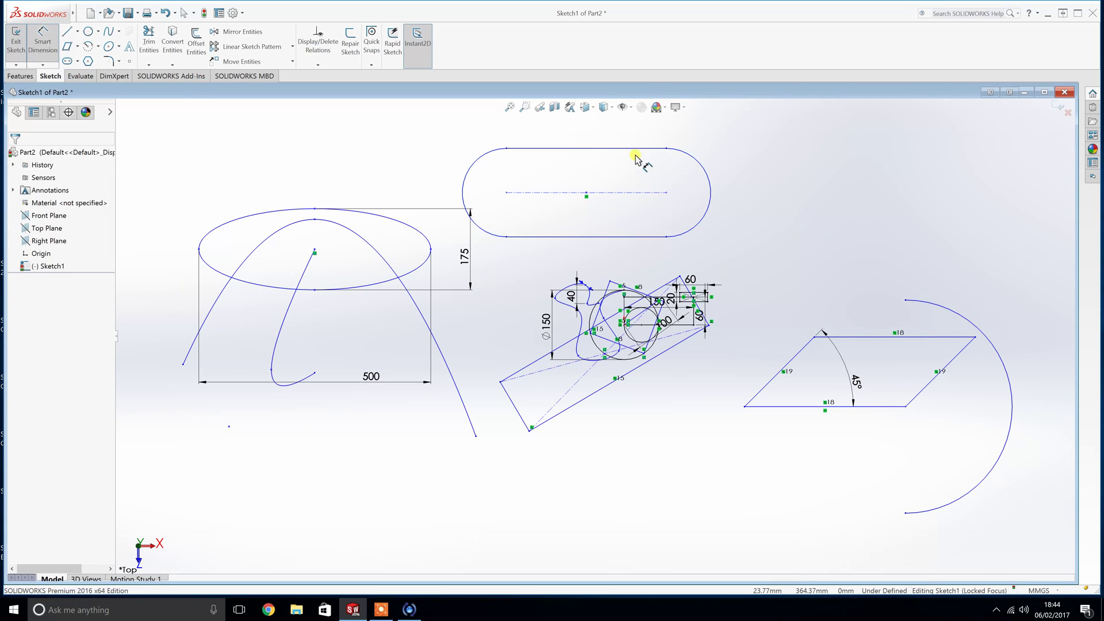
click(644, 148)
click(643, 136)
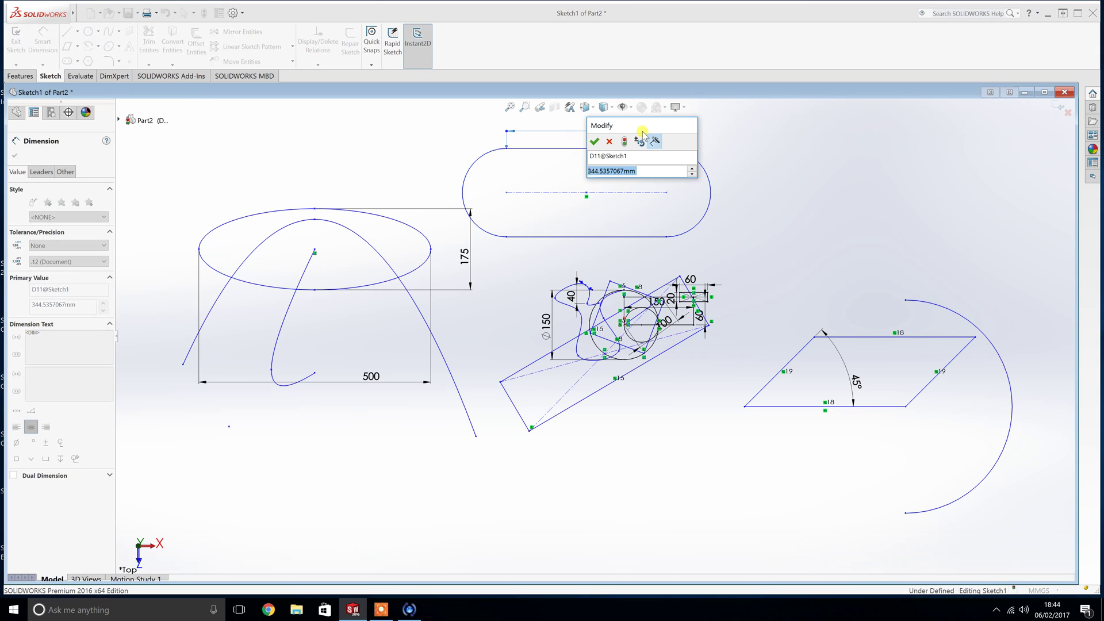
text(300)
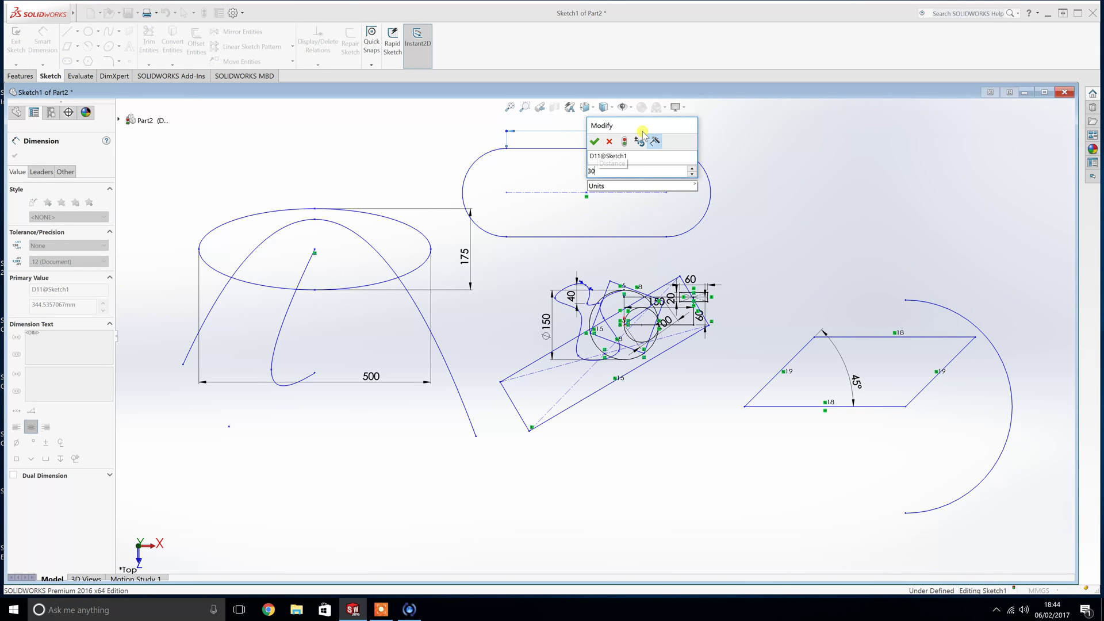
key(Return)
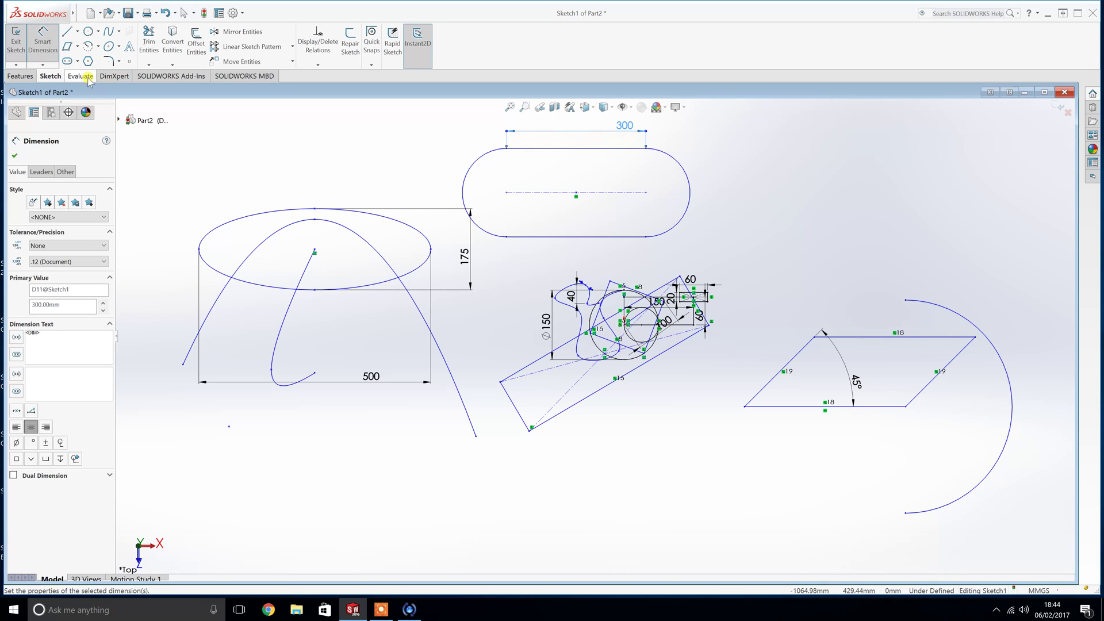
- Sketch a six-sided polygon to the right of the slot with a horizontal top edge and an inscribed circle about 339 mm in diameter
click(77, 61)
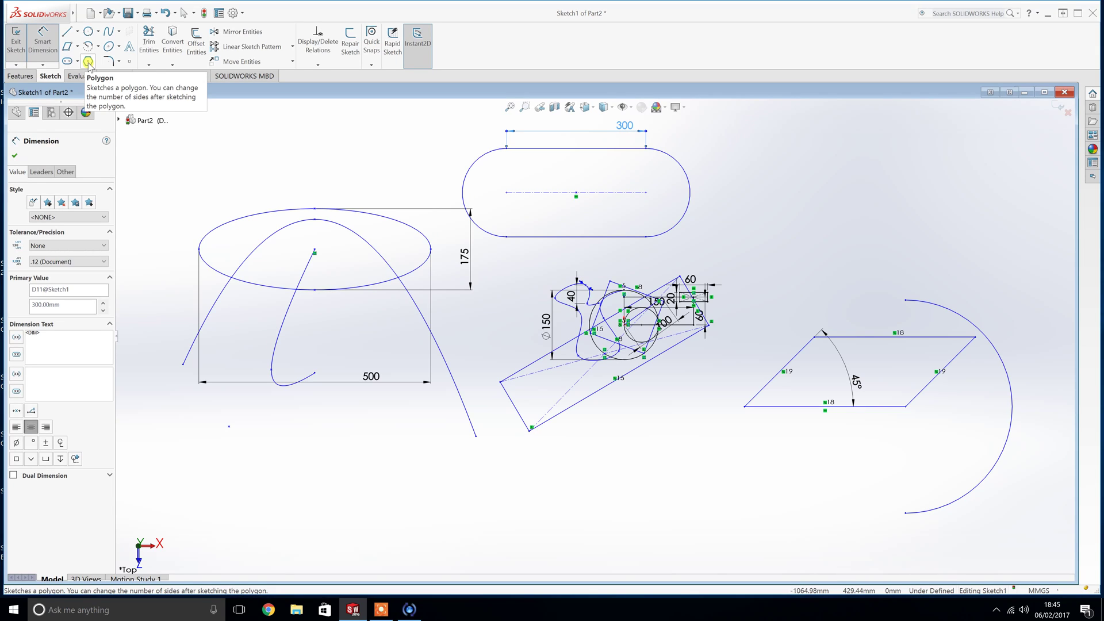
click(88, 63)
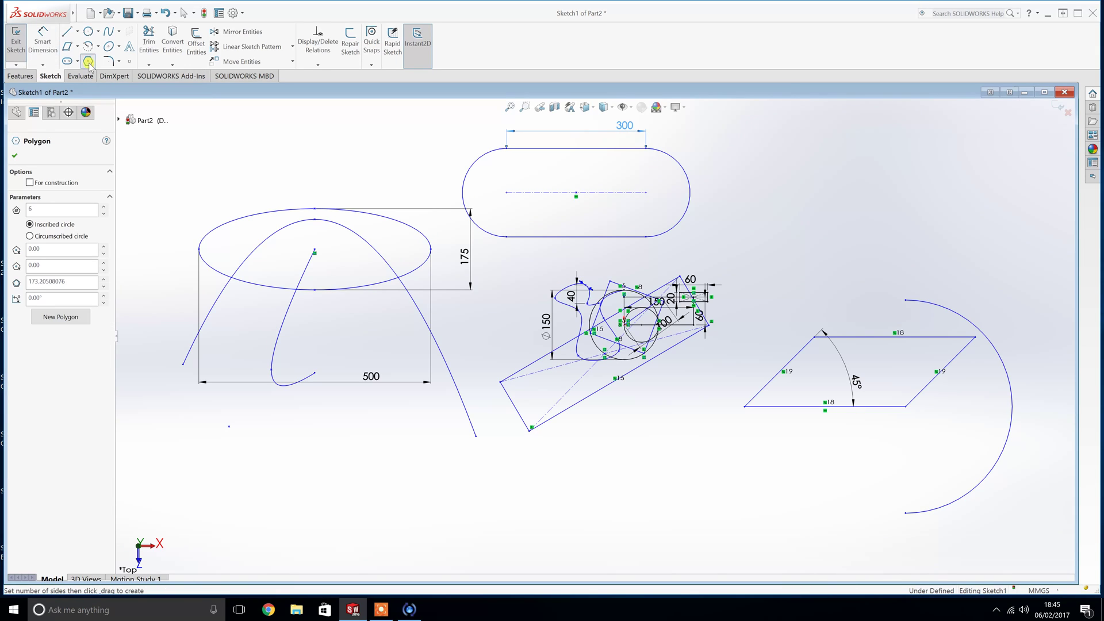
click(818, 199)
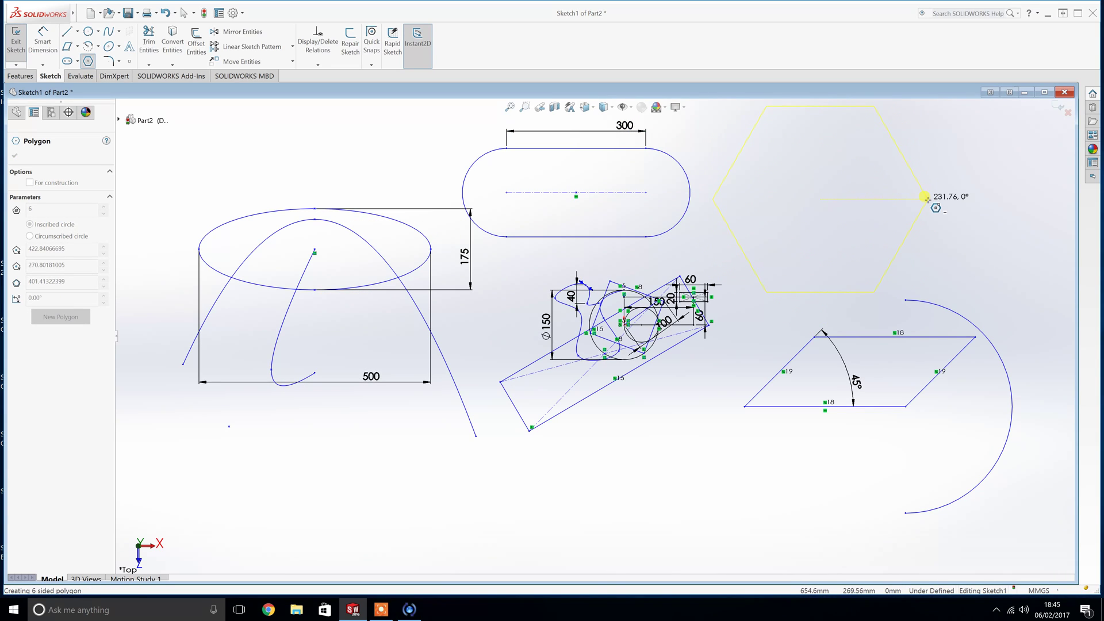
click(909, 198)
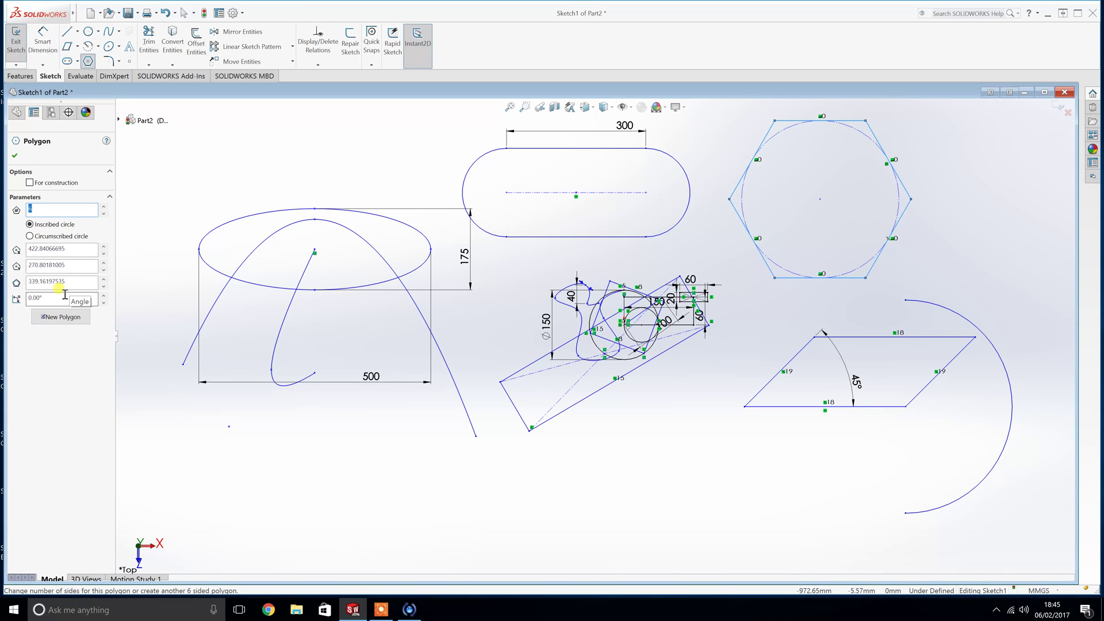
- Change the polygon's number of sides to 10
click(105, 206)
click(104, 205)
click(105, 206)
click(105, 205)
click(104, 205)
click(104, 206)
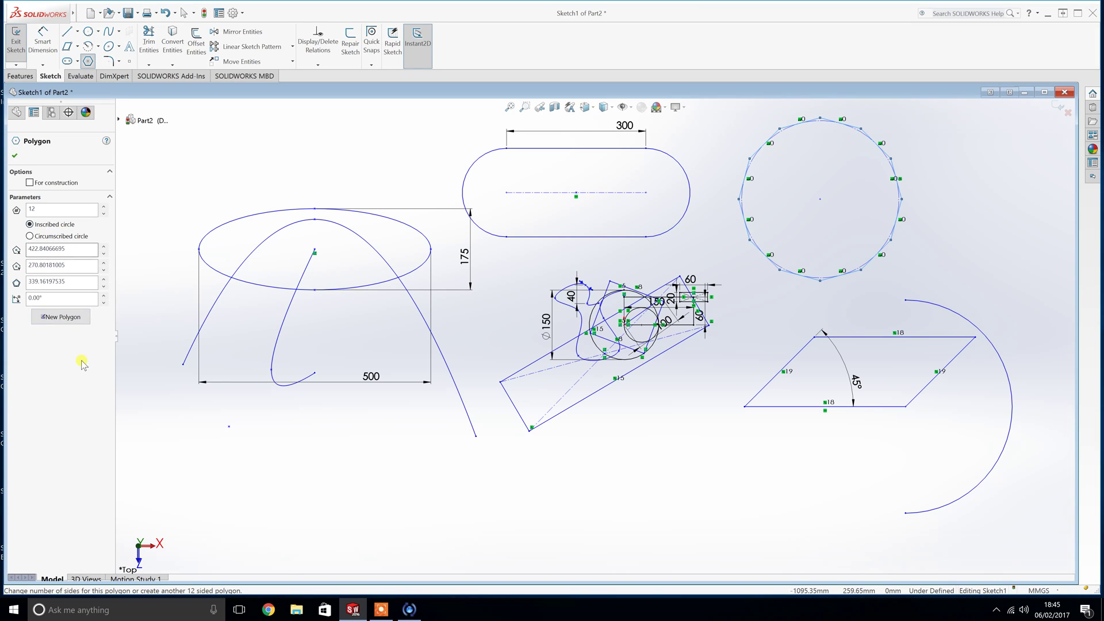
click(103, 213)
click(103, 213)
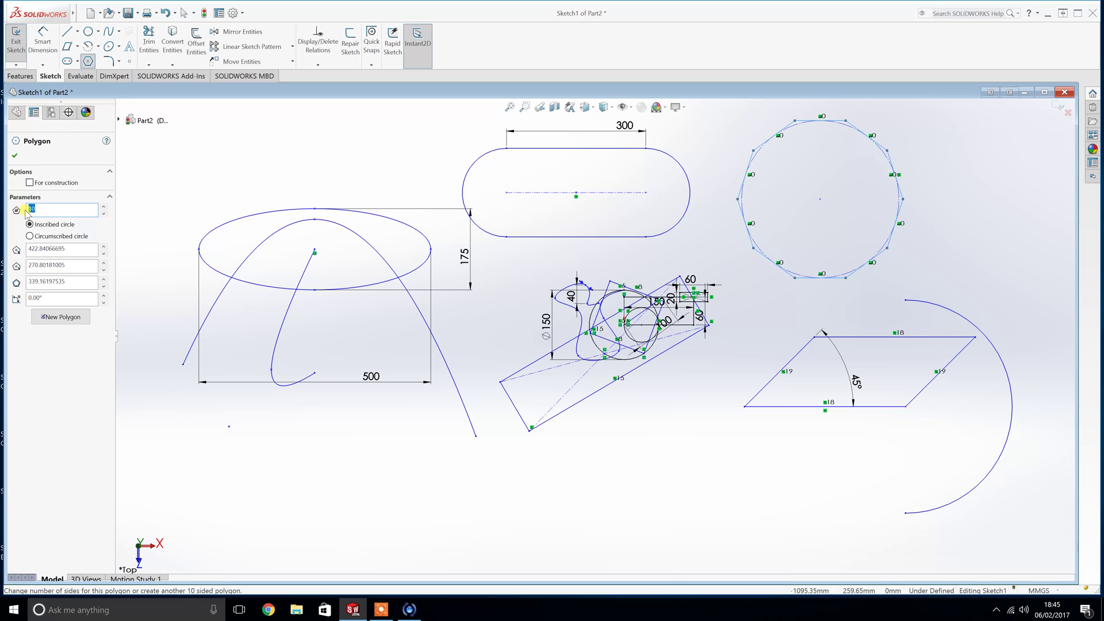
- Set the polygon's inscribed circle diameter to 300 mm and accept the polygon
drag(49, 209, 23, 212)
drag(86, 281, 23, 283)
text(300)
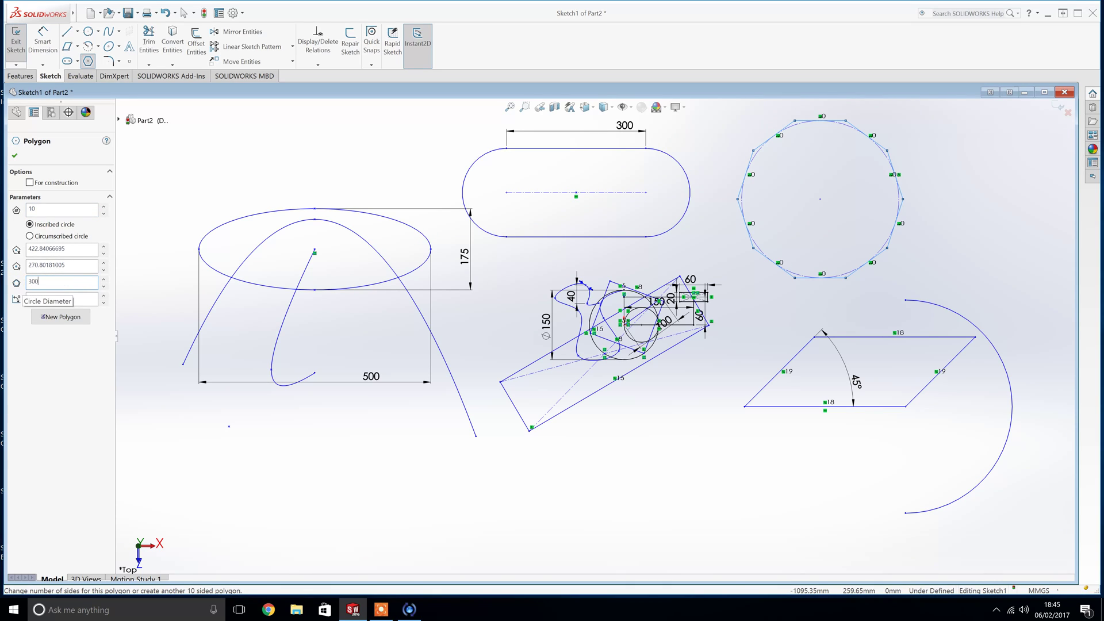
key(Return)
click(15, 155)
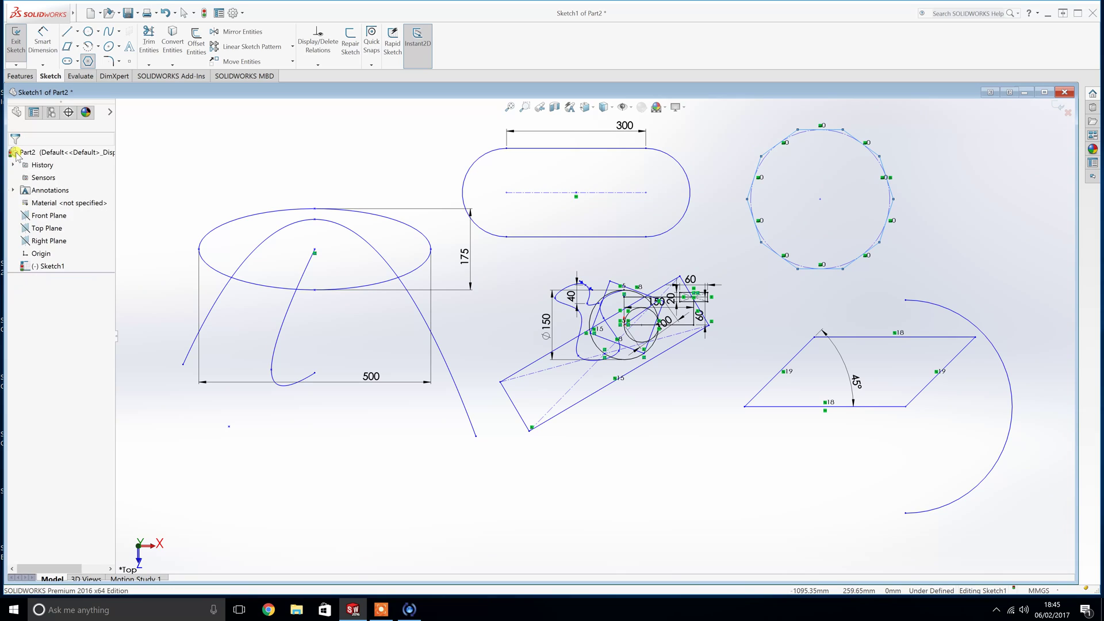
click(970, 229)
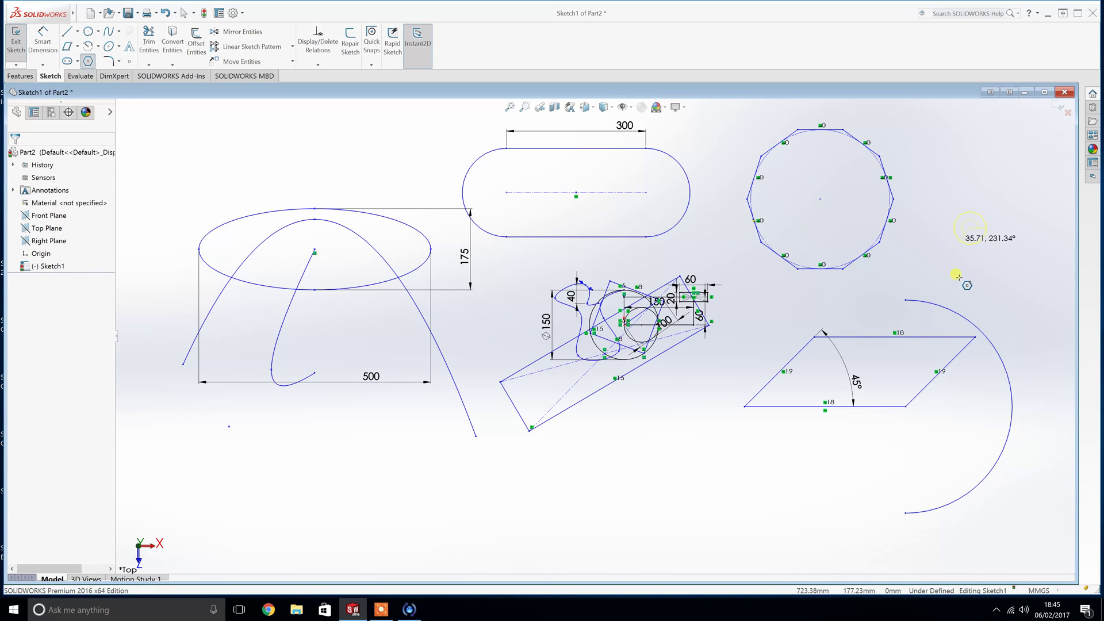
key(Escape)
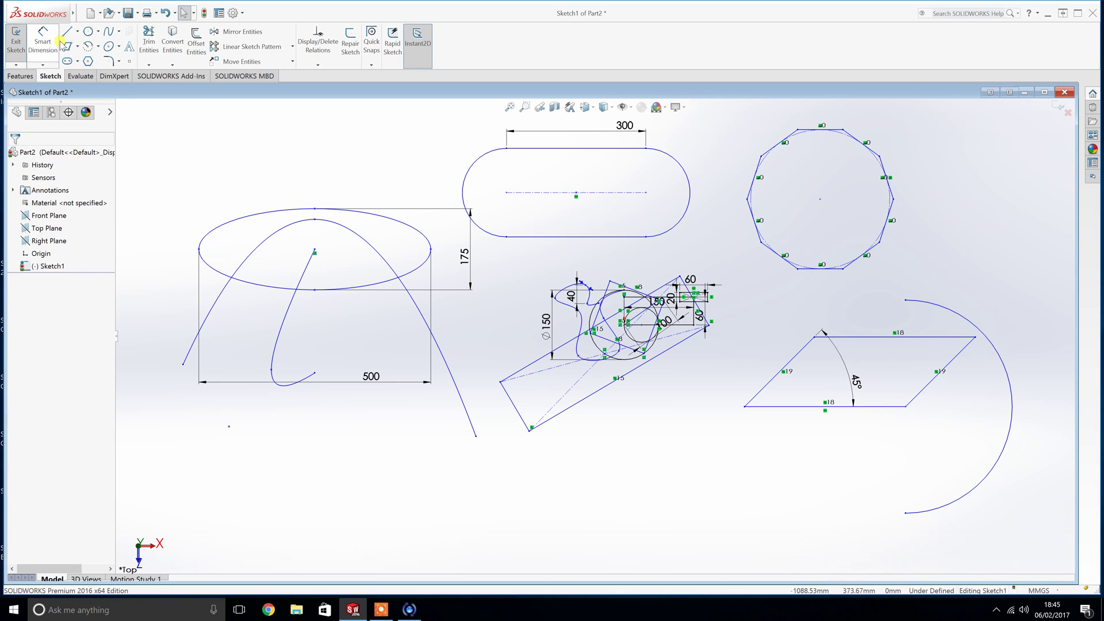
click(87, 31)
click(345, 170)
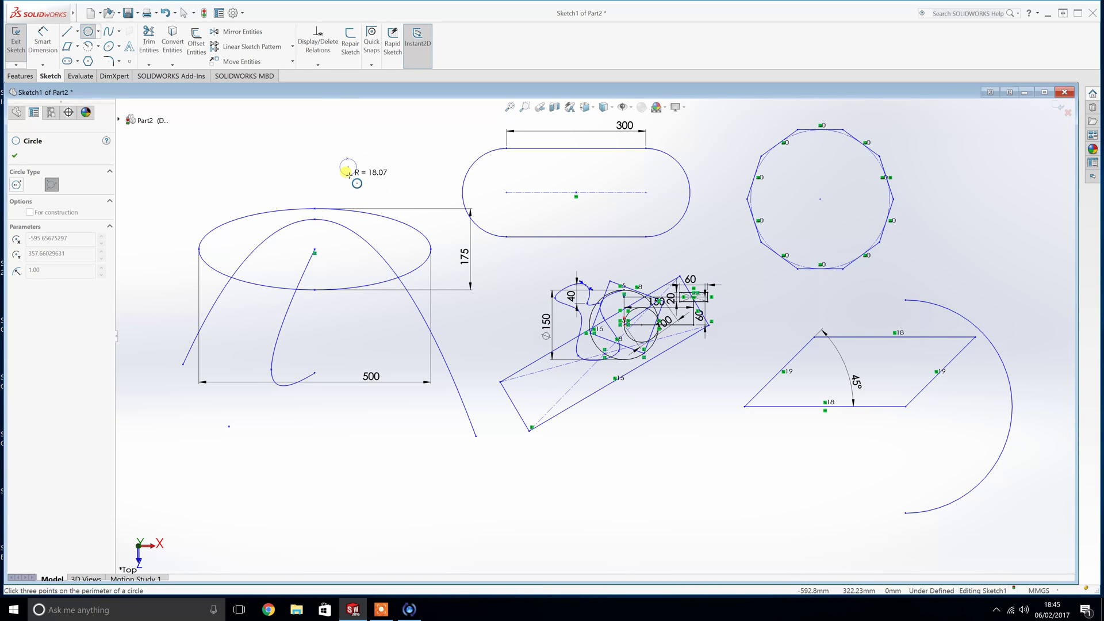
key(Escape)
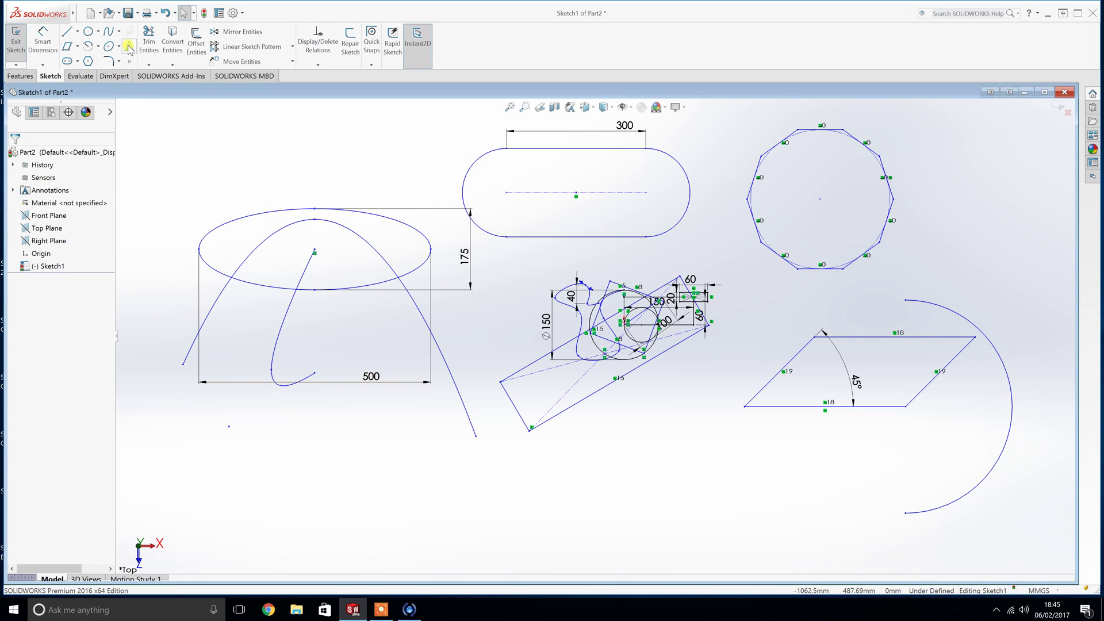
- Fillet the lowest corner of the large slanted rectangle, between its short and long edges, with a 50 mm radius
click(119, 61)
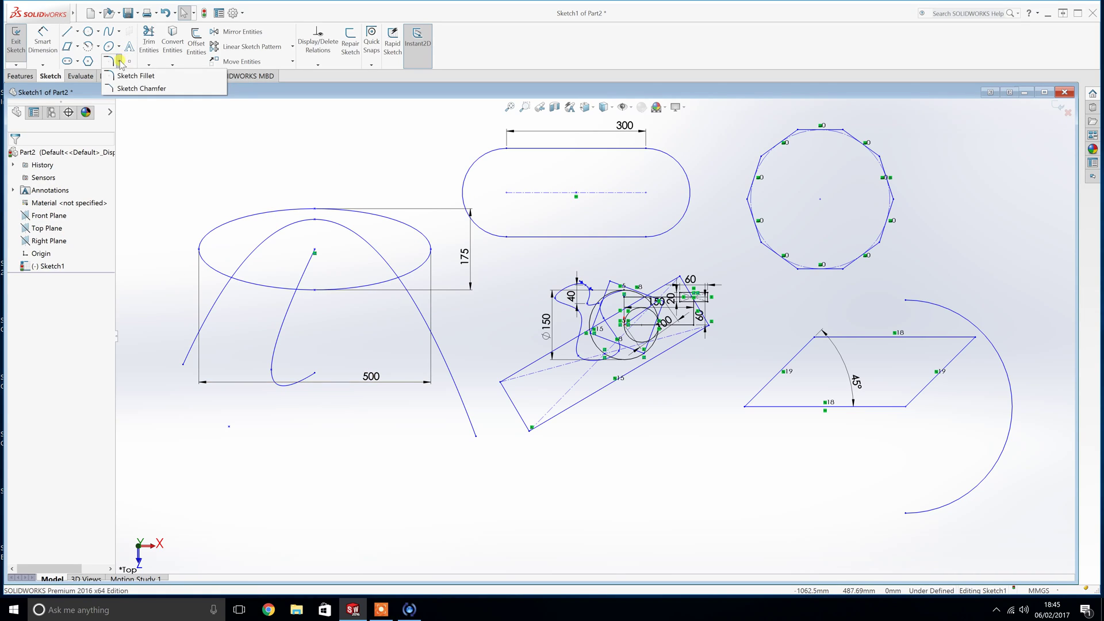
click(138, 73)
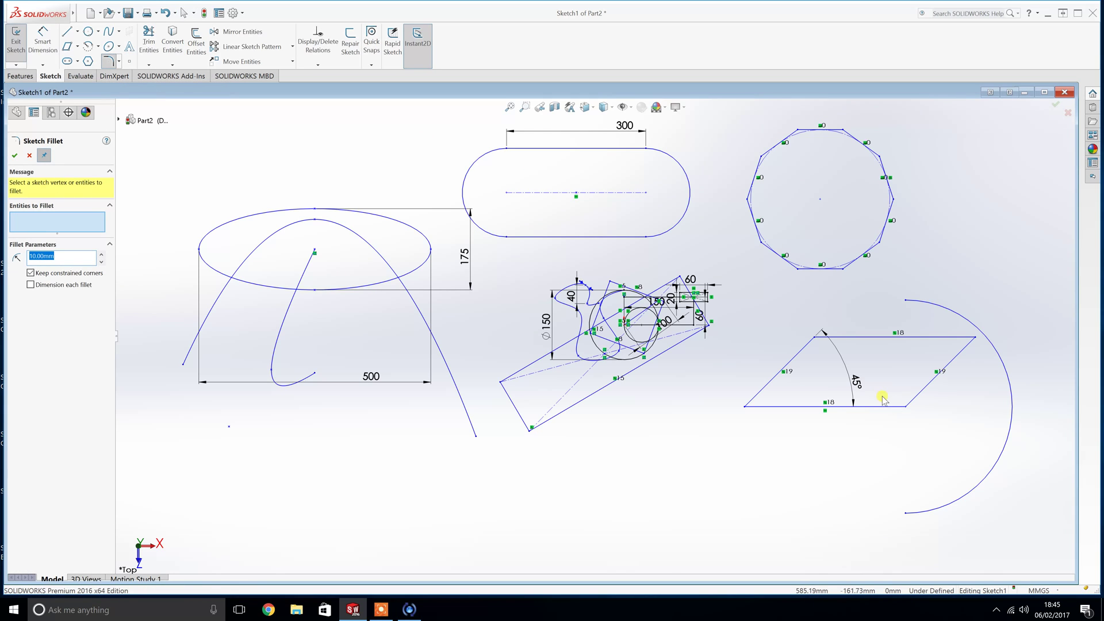
scroll(624, 333, up, 2)
scroll(510, 395, down, 4)
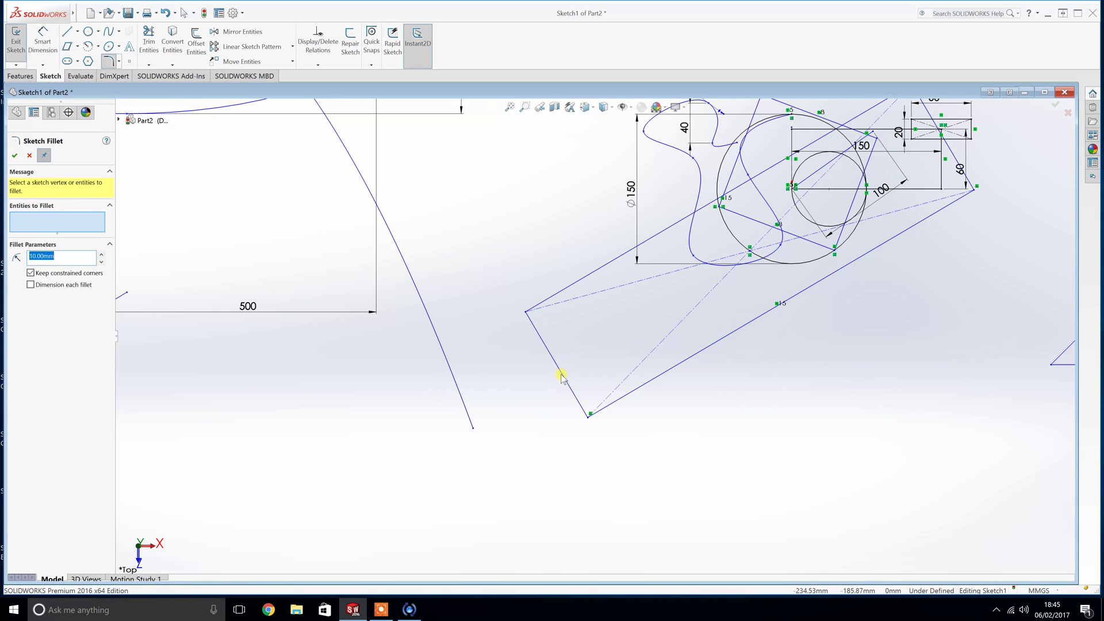
click(560, 377)
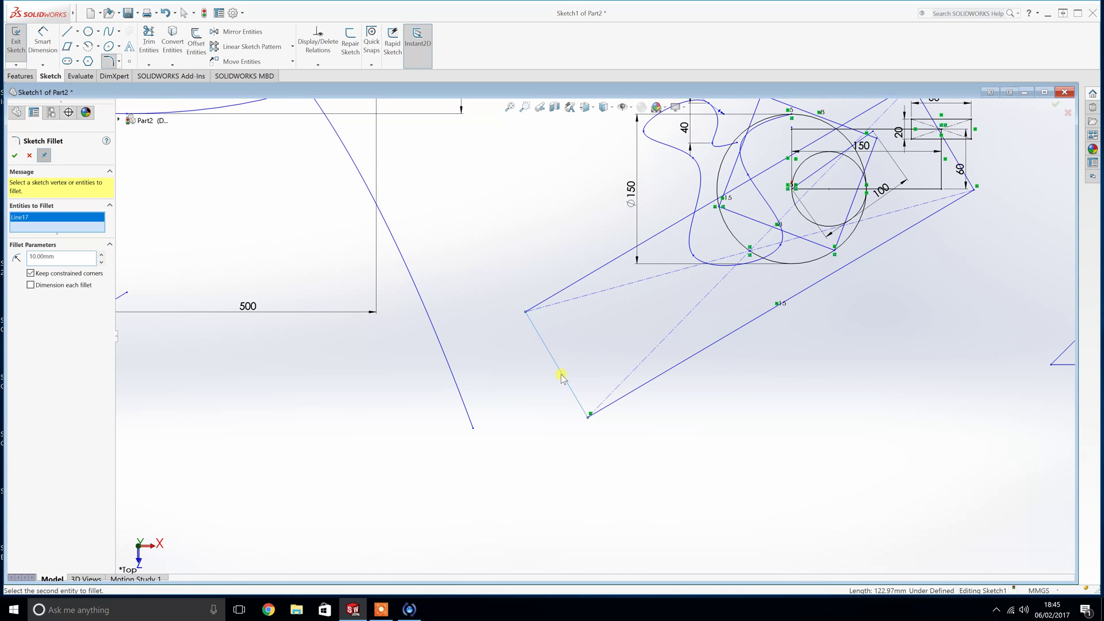
click(636, 396)
scroll(586, 423, down, 3)
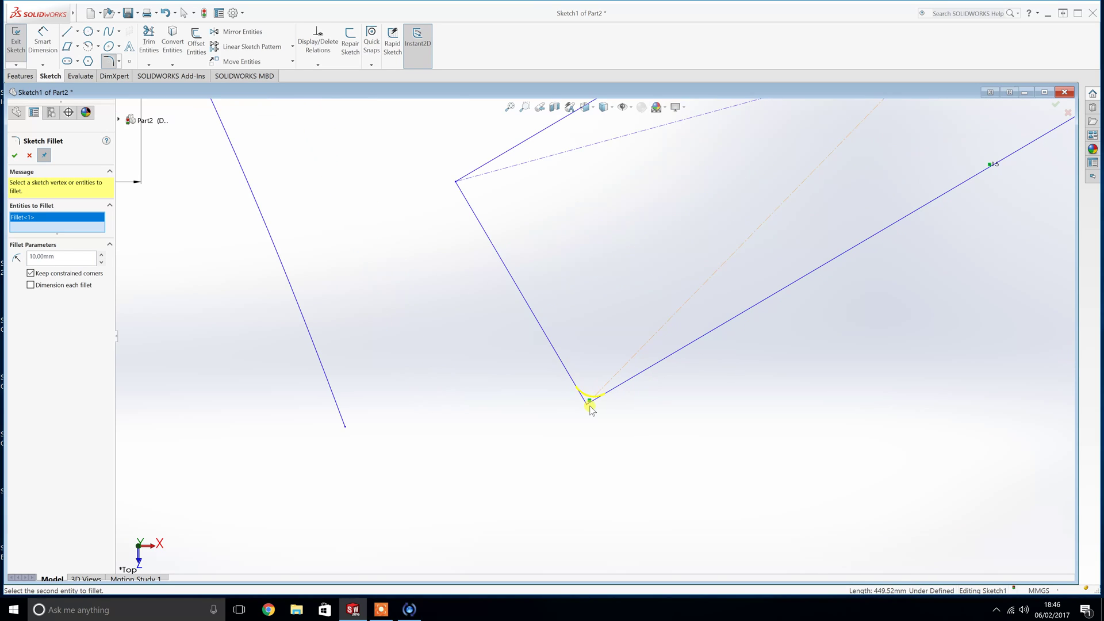
scroll(591, 409, down, 2)
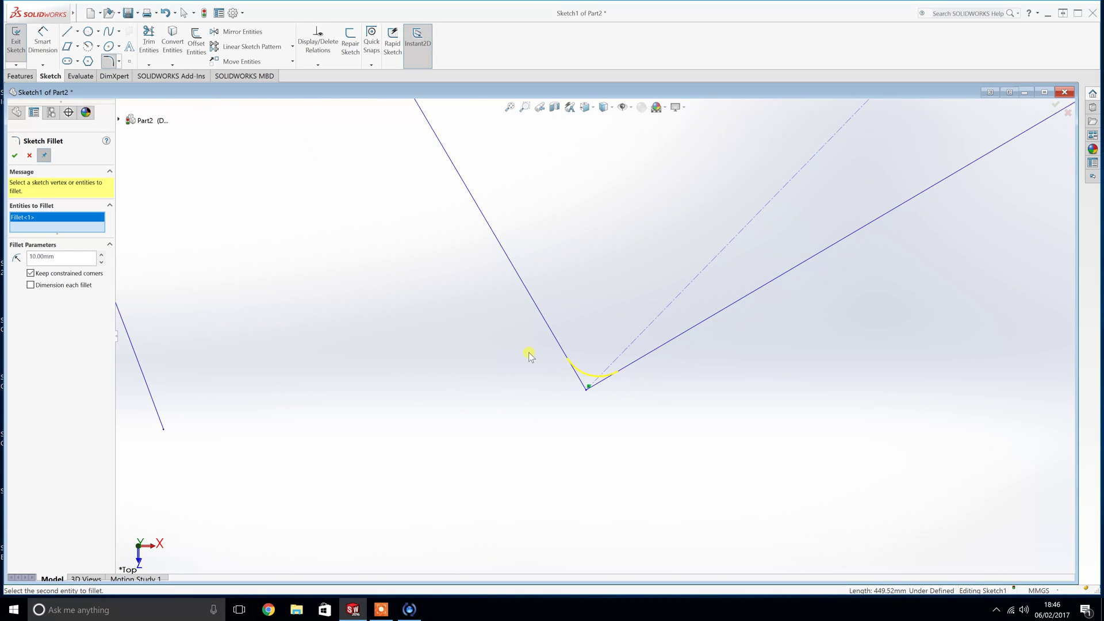
click(102, 256)
click(102, 255)
scroll(604, 374, up, 4)
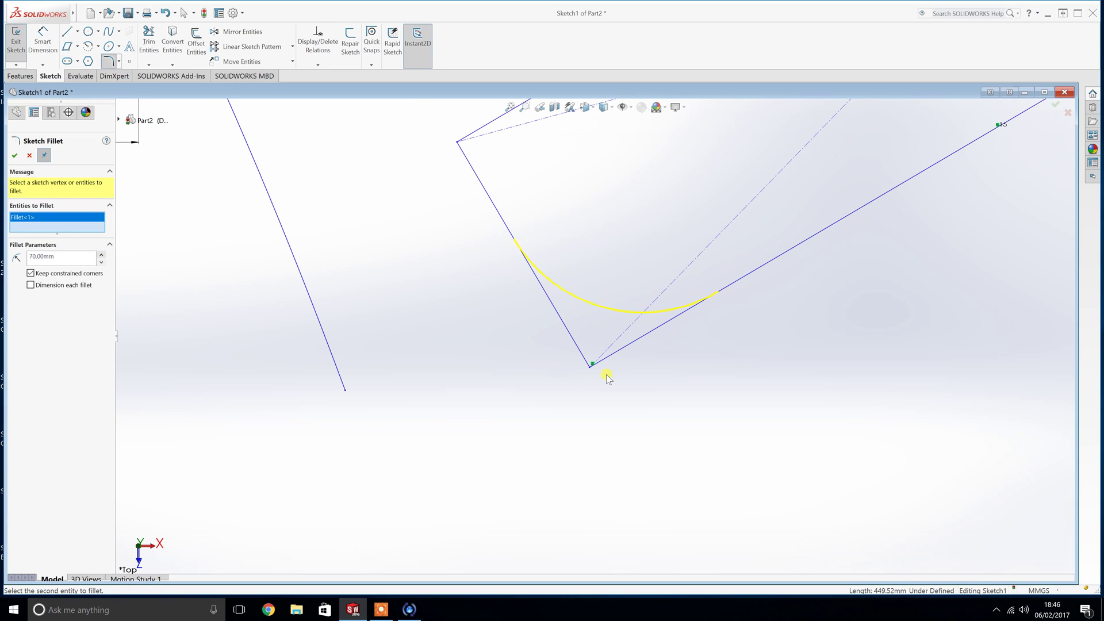
scroll(612, 371, up, 3)
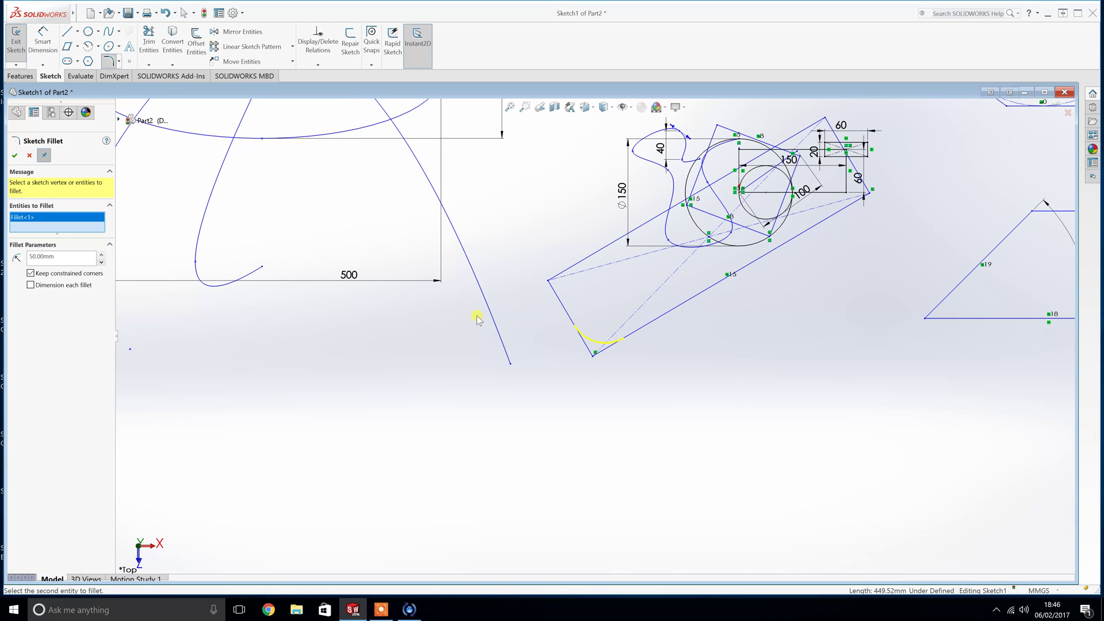
click(14, 155)
scroll(518, 403, up, 3)
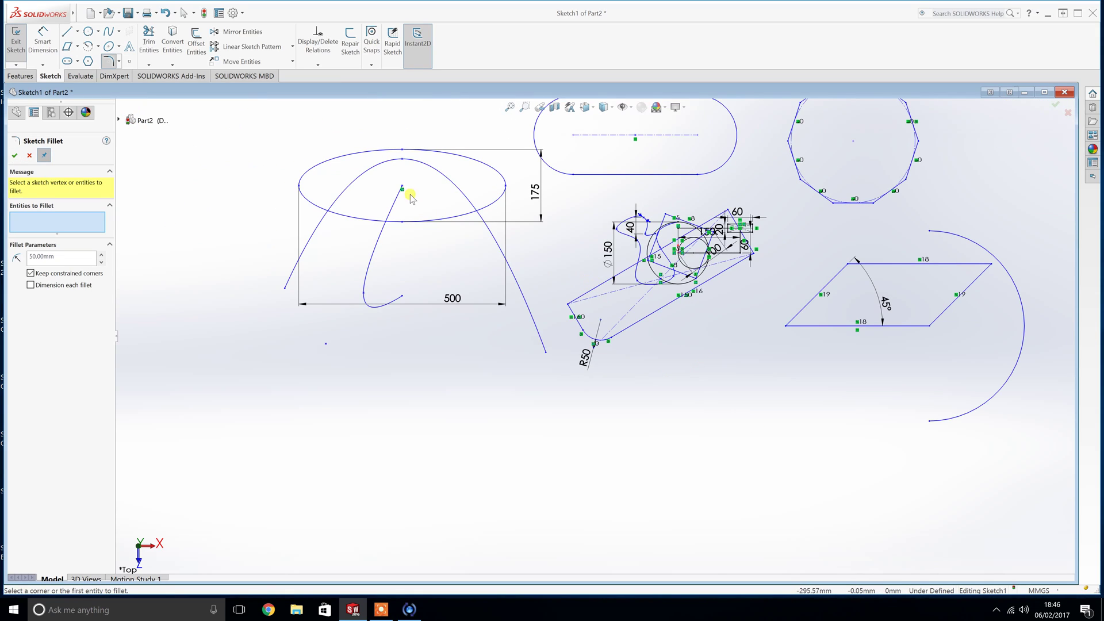
- Trim the parabola's right leg back to the ellipse's lower edge with Power trim
click(149, 40)
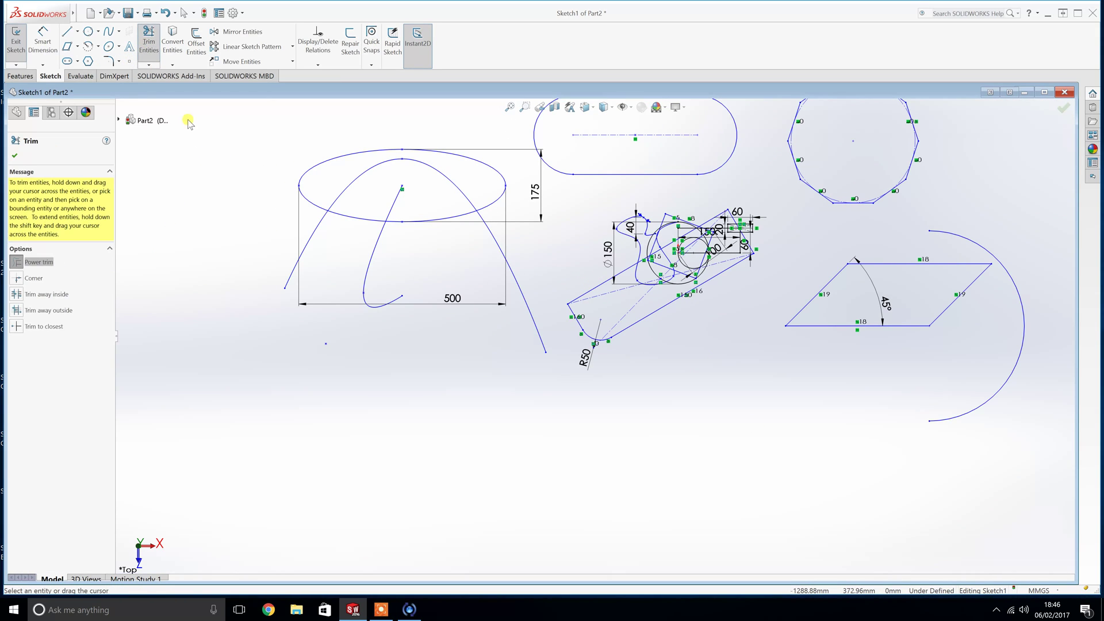
scroll(525, 375, down, 2)
scroll(639, 331, down, 2)
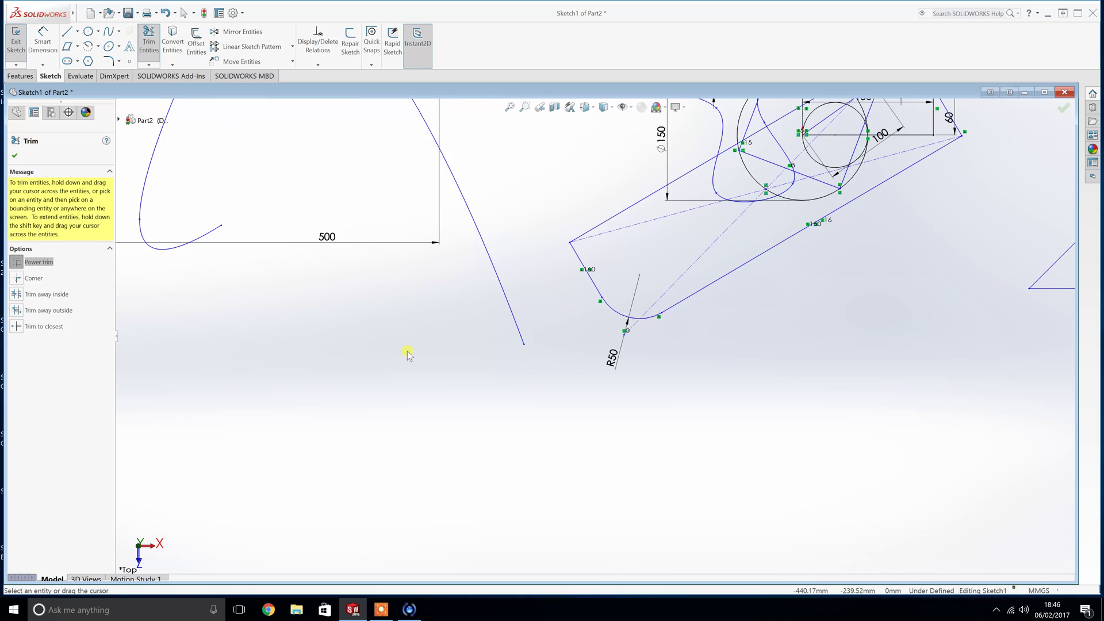
scroll(437, 317, up, 4)
scroll(437, 274, down, 3)
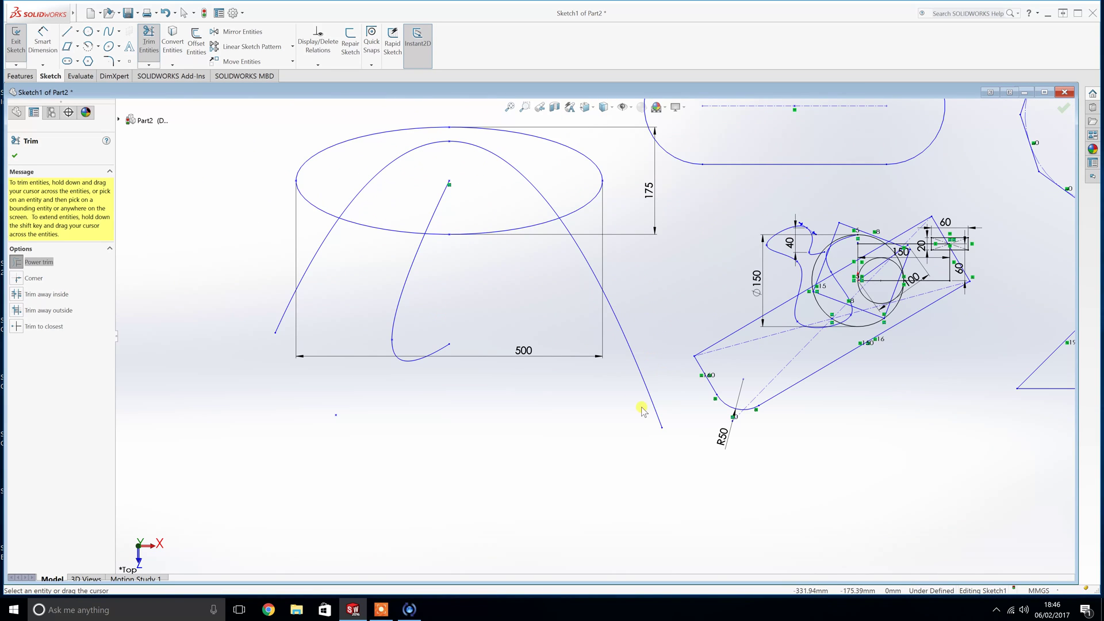
click(662, 430)
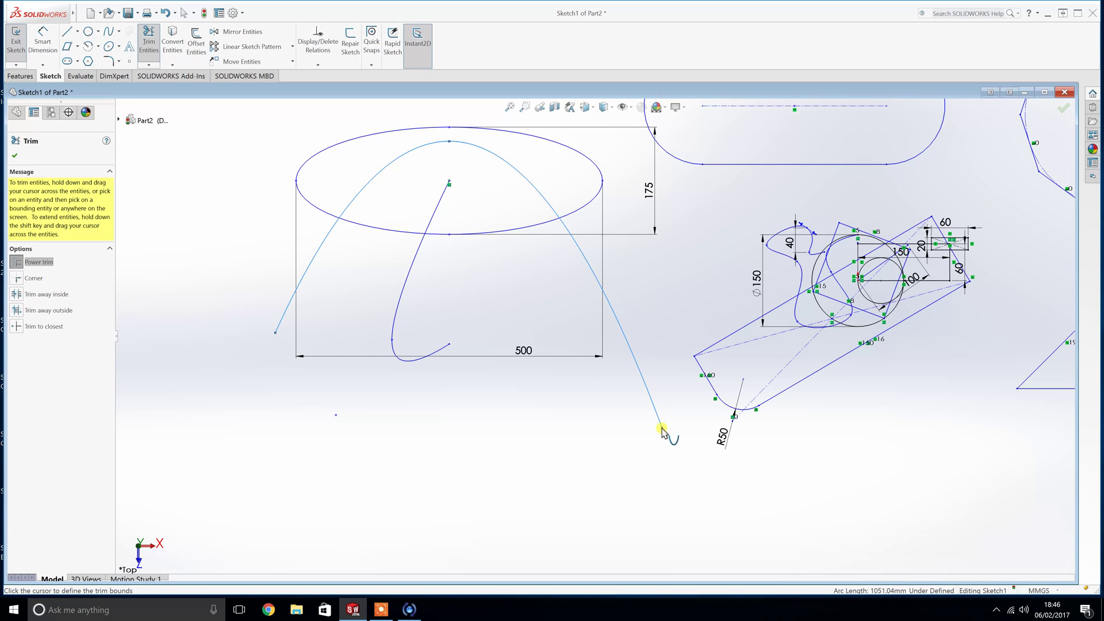
click(562, 222)
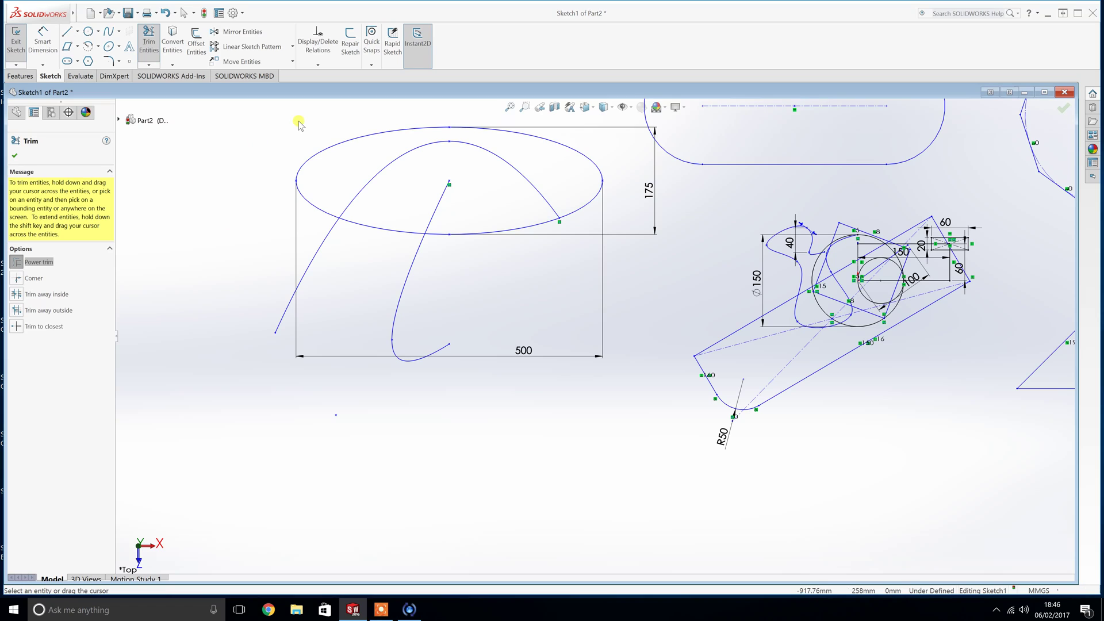
click(291, 47)
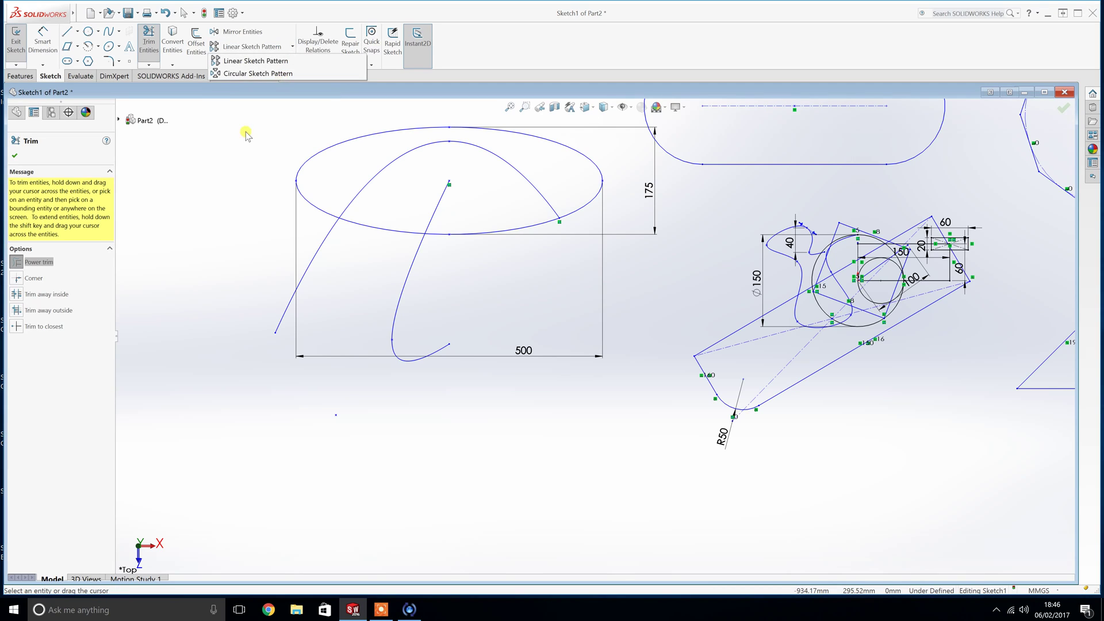
click(239, 154)
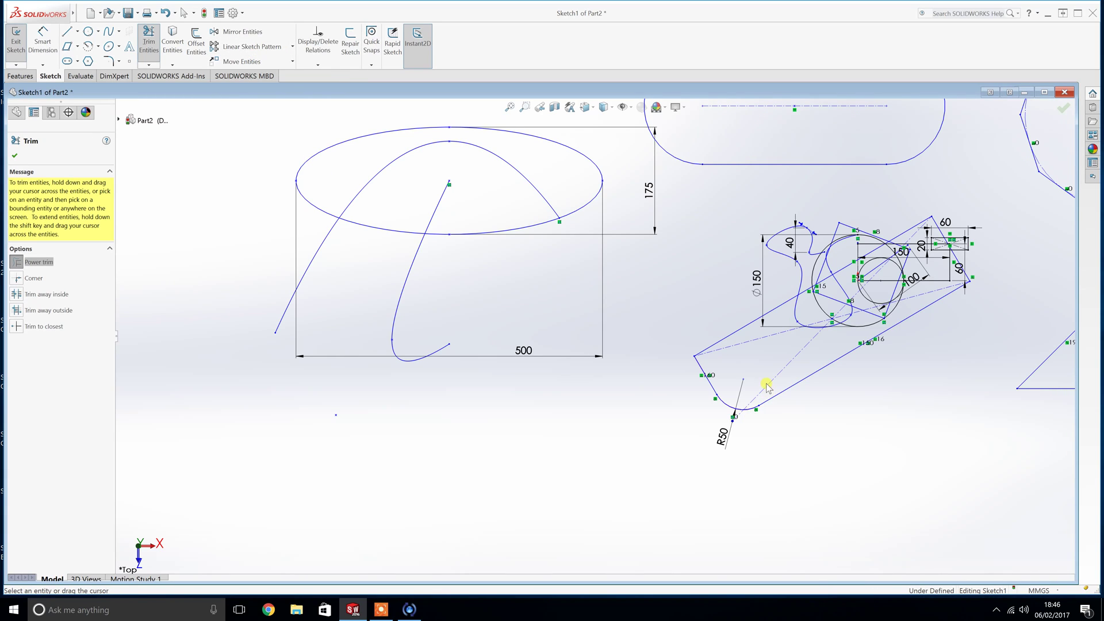
- Exit the sketch and frame all the sketched shapes in the view
click(16, 43)
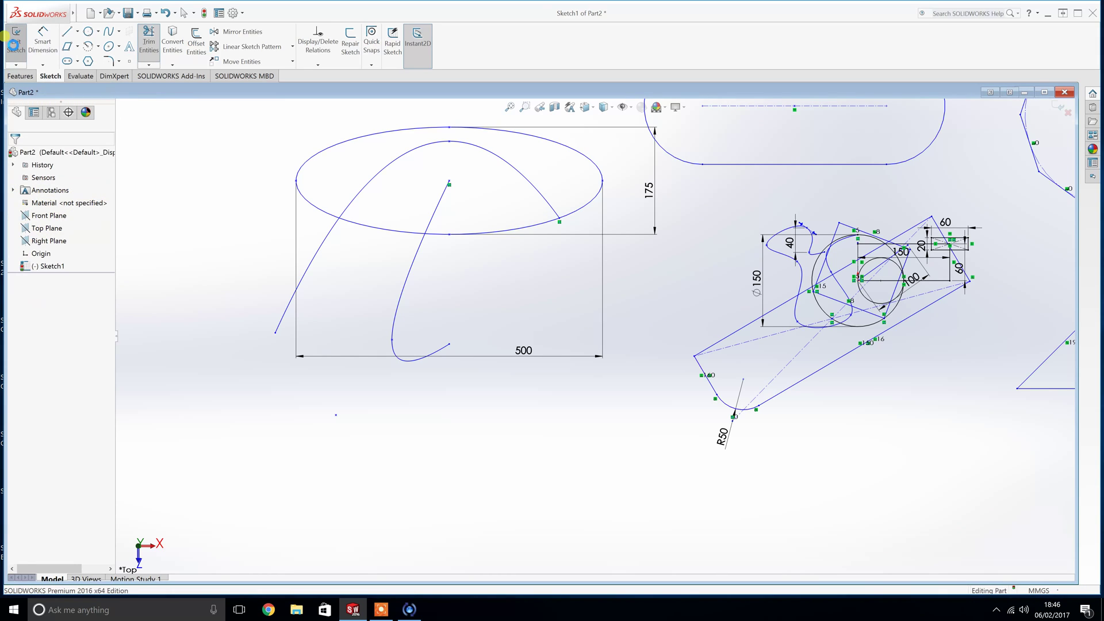
click(750, 480)
key(f)
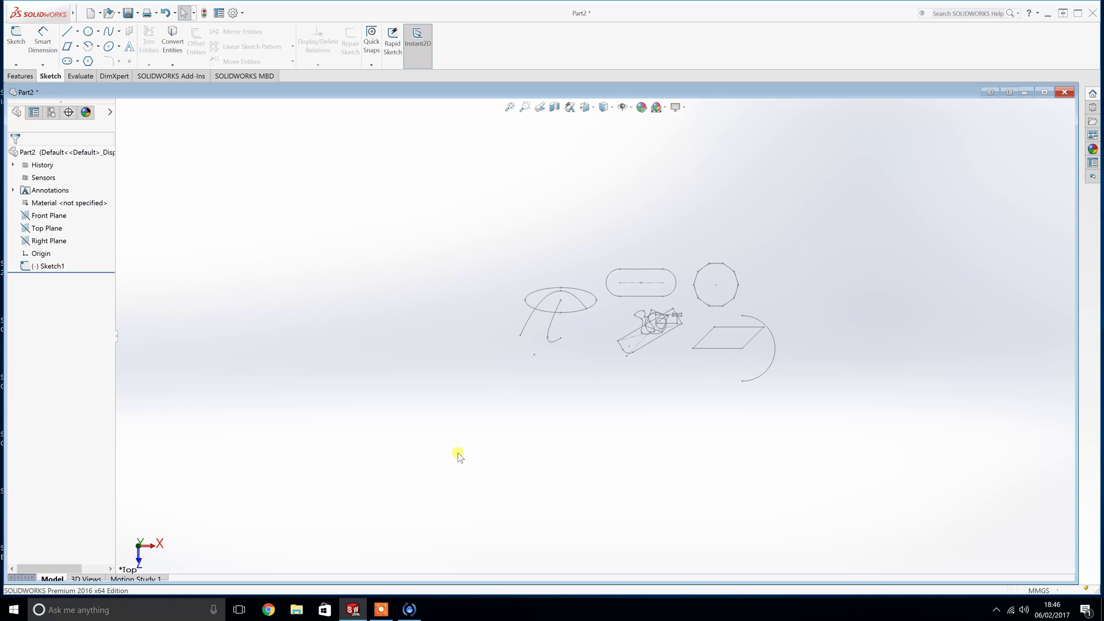
mouse_move(421, 236)
mouse_down()
mouse_move(979, 427)
mouse_move(977, 454)
mouse_up()
scroll(742, 458, down, 2)
scroll(549, 221, down, 2)
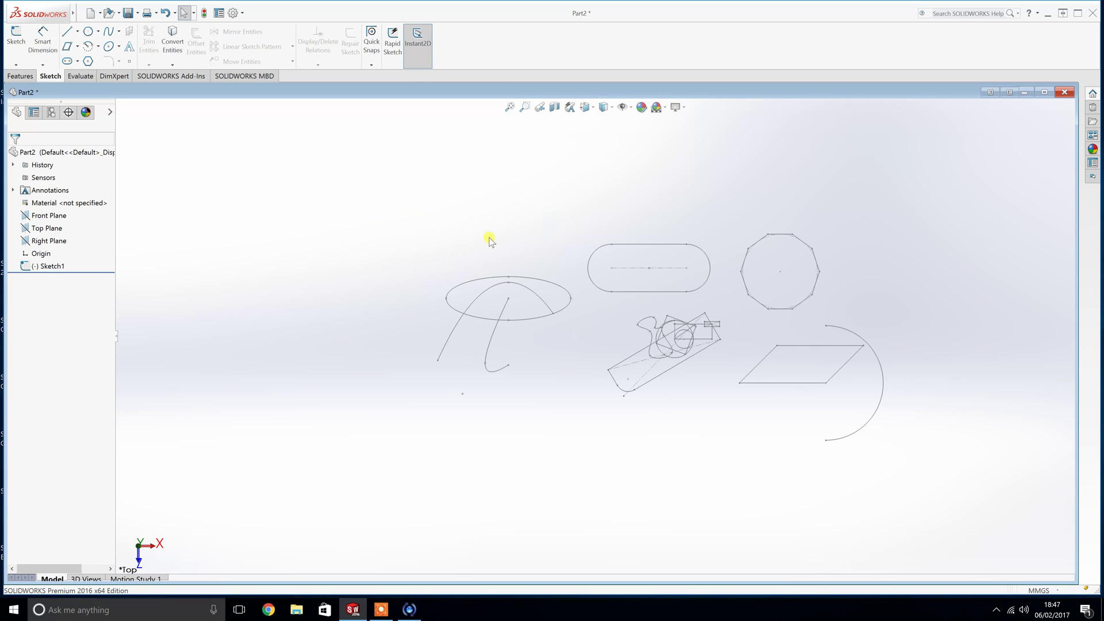